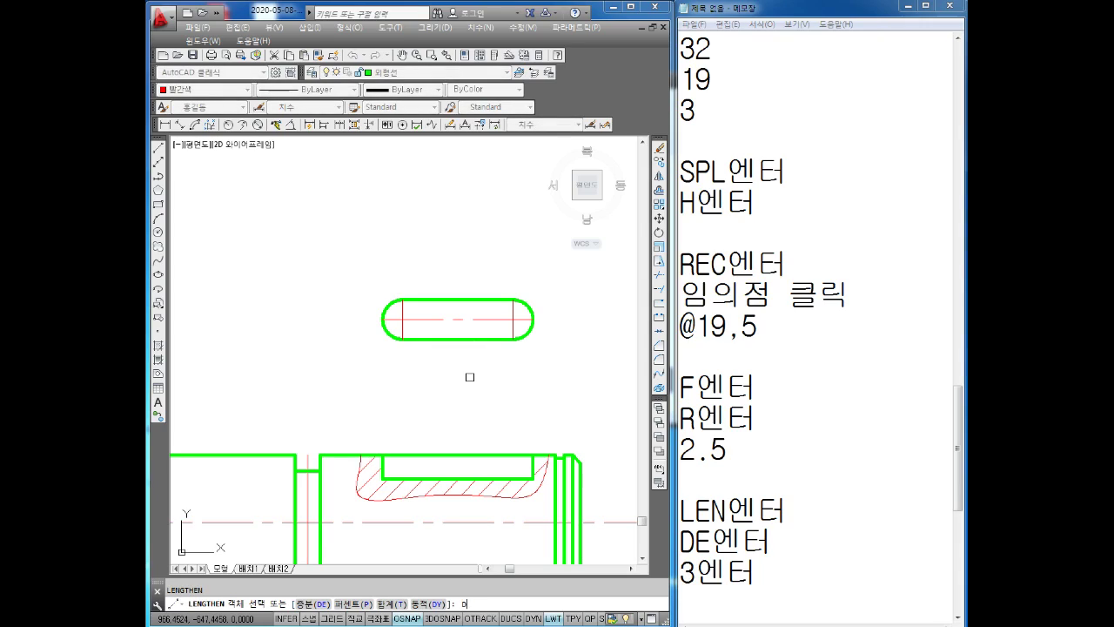
Step: Lengthen the keyway slot's vertical centre line by a delta of 3
{"action": "type", "text": "E"}
{"action": "key", "text": "Return"}
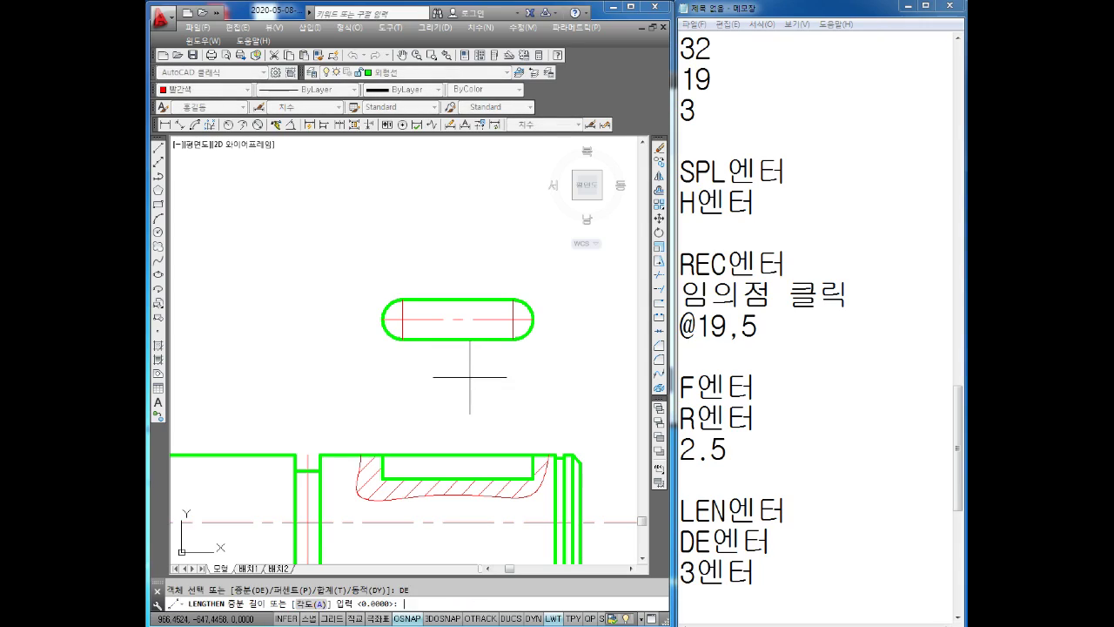
{"action": "type", "text": "3"}
{"action": "key", "text": "Return"}
{"action": "left_click", "coordinate": [404, 308]}
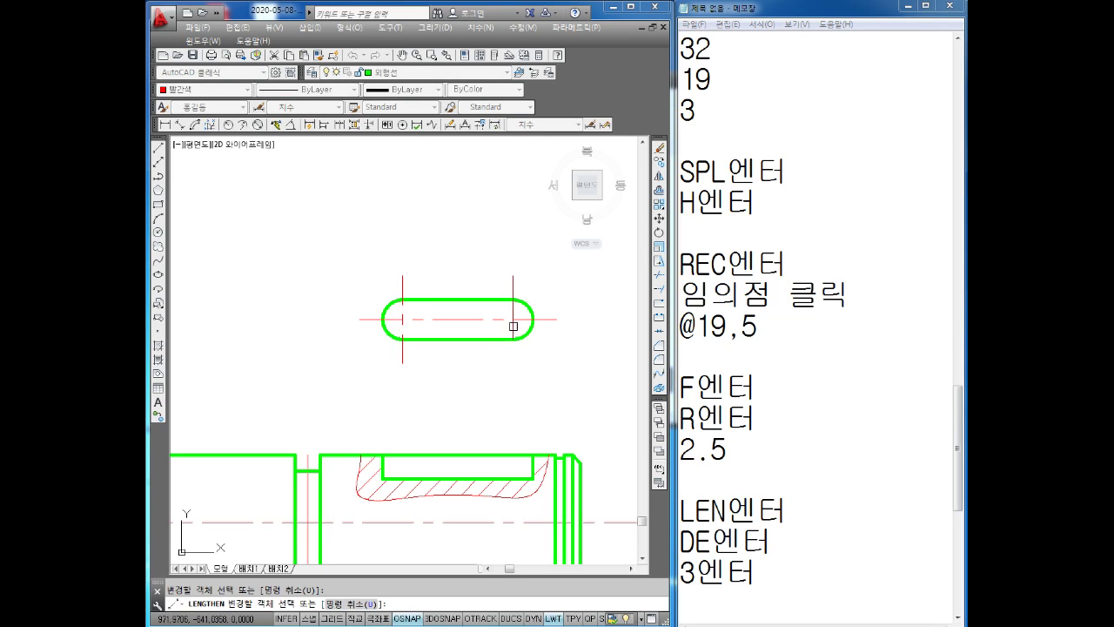
{"action": "scroll", "coordinate": [514, 330], "scroll_direction": "down", "scroll_amount": 4}
{"action": "key", "text": "Escape"}
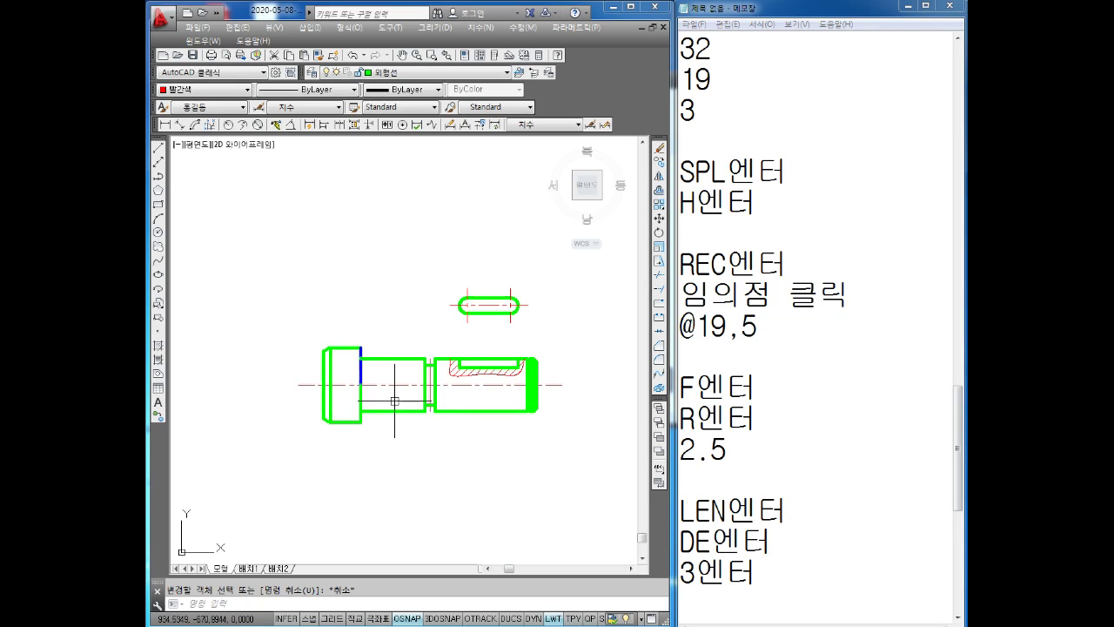
{"action": "scroll", "coordinate": [370, 376], "scroll_direction": "up", "scroll_amount": 2}
Step: Select the shaft's left outline and open the colour list, then cancel
{"action": "left_click", "coordinate": [353, 357]}
{"action": "left_click", "coordinate": [303, 261]}
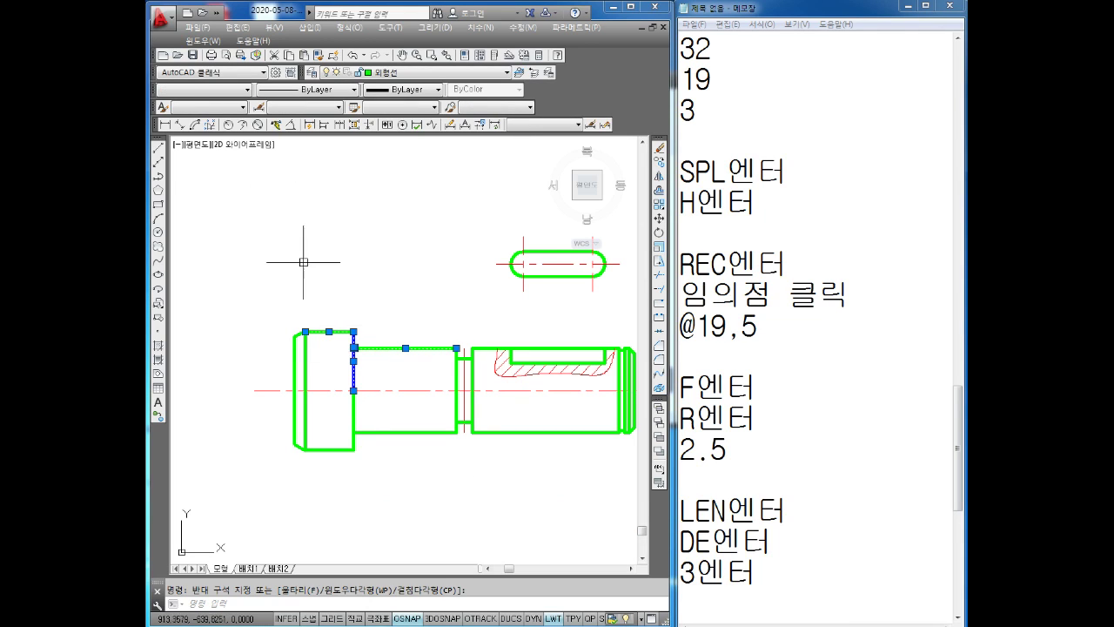
{"action": "left_click", "coordinate": [169, 90]}
{"action": "key", "text": "Escape"}
Step: Add an EL line to the Notepad notes
{"action": "left_click", "coordinate": [710, 610]}
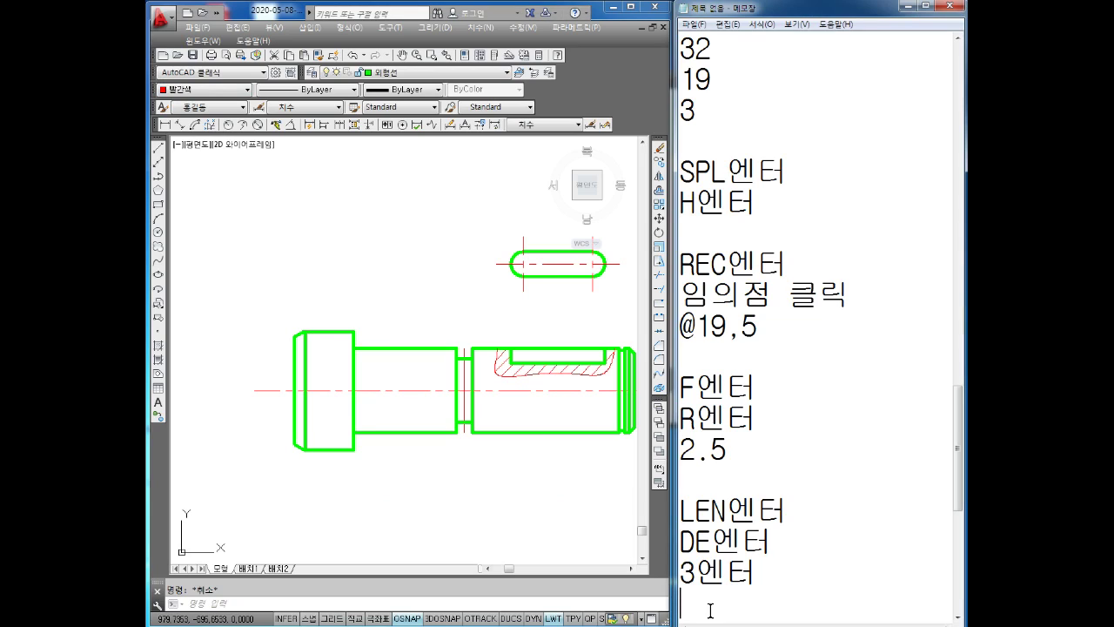
{"action": "key", "text": "Return"}
{"action": "type", "text": "디"}
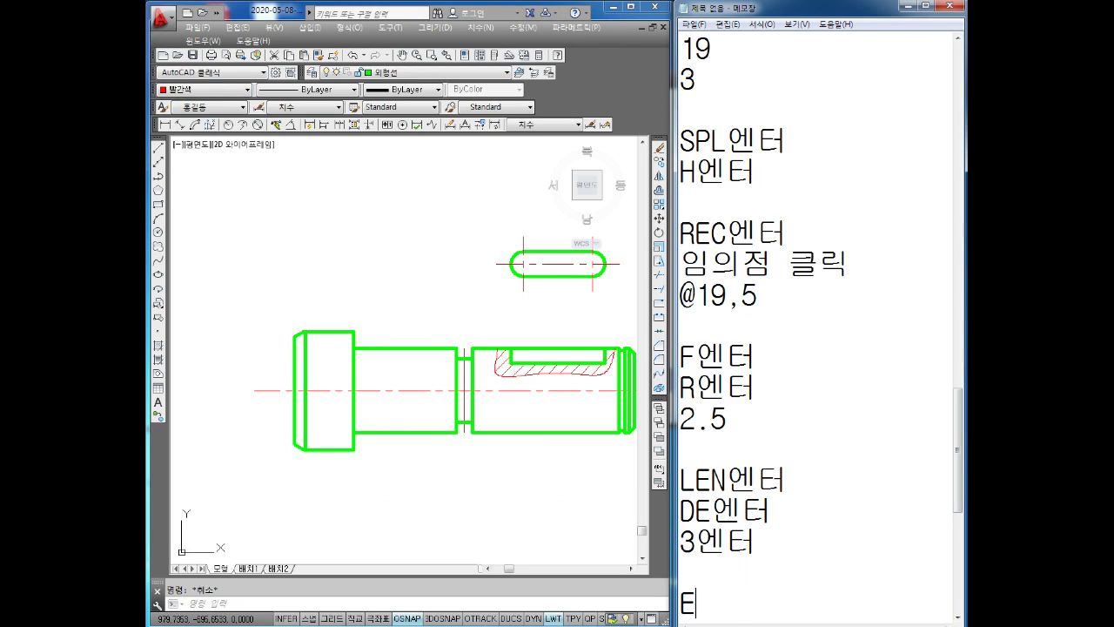
{"action": "type", "text": "엔터"}
{"action": "key", "text": "Return"}
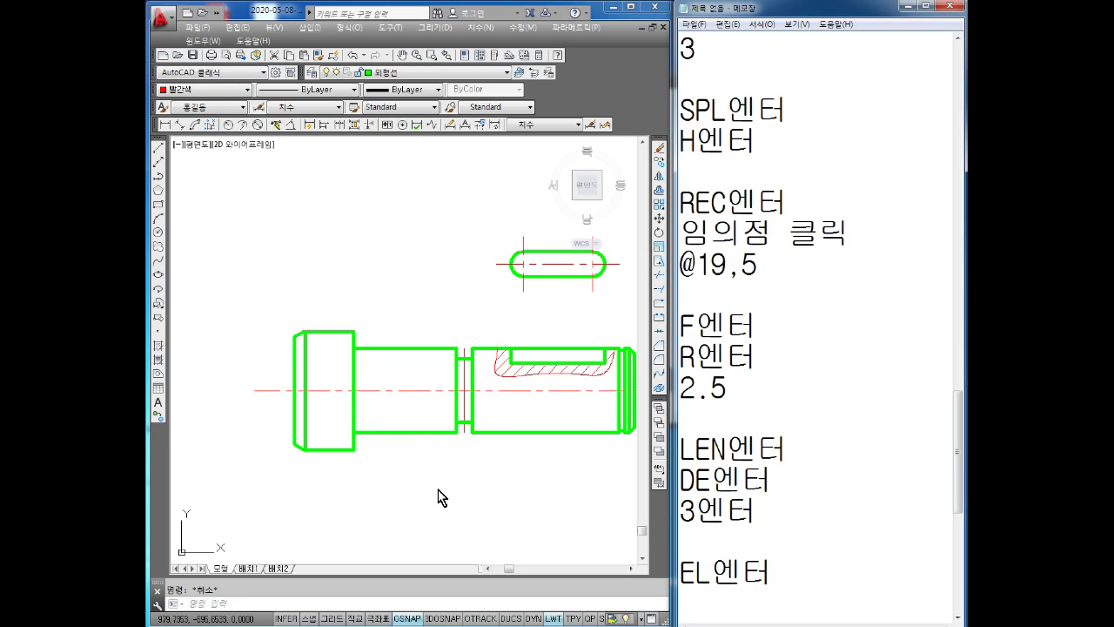
Step: Draw a red ellipse around the shaft's left chamfer corner
{"action": "scroll", "coordinate": [319, 318], "scroll_direction": "up", "scroll_amount": 2}
{"action": "scroll", "coordinate": [319, 319], "scroll_direction": "up", "scroll_amount": 1}
{"action": "scroll", "coordinate": [306, 323], "scroll_direction": "up", "scroll_amount": 3}
{"action": "scroll", "coordinate": [352, 352], "scroll_direction": "up", "scroll_amount": 3}
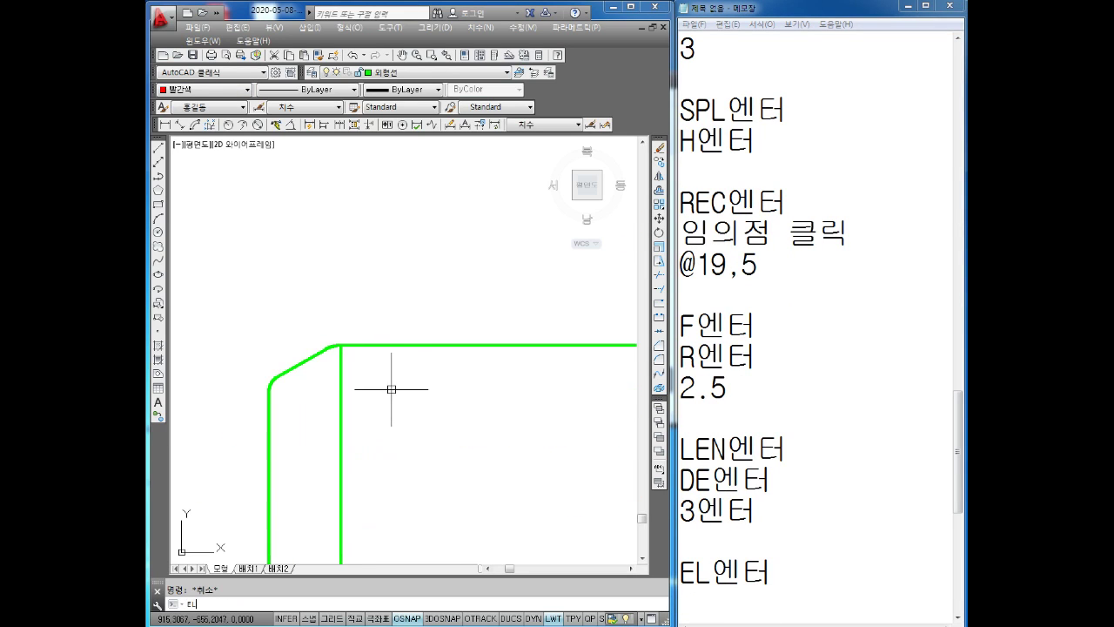
{"action": "scroll", "coordinate": [392, 389], "scroll_direction": "down", "scroll_amount": 3}
{"action": "key", "text": "Return"}
{"action": "left_click", "coordinate": [362, 392]}
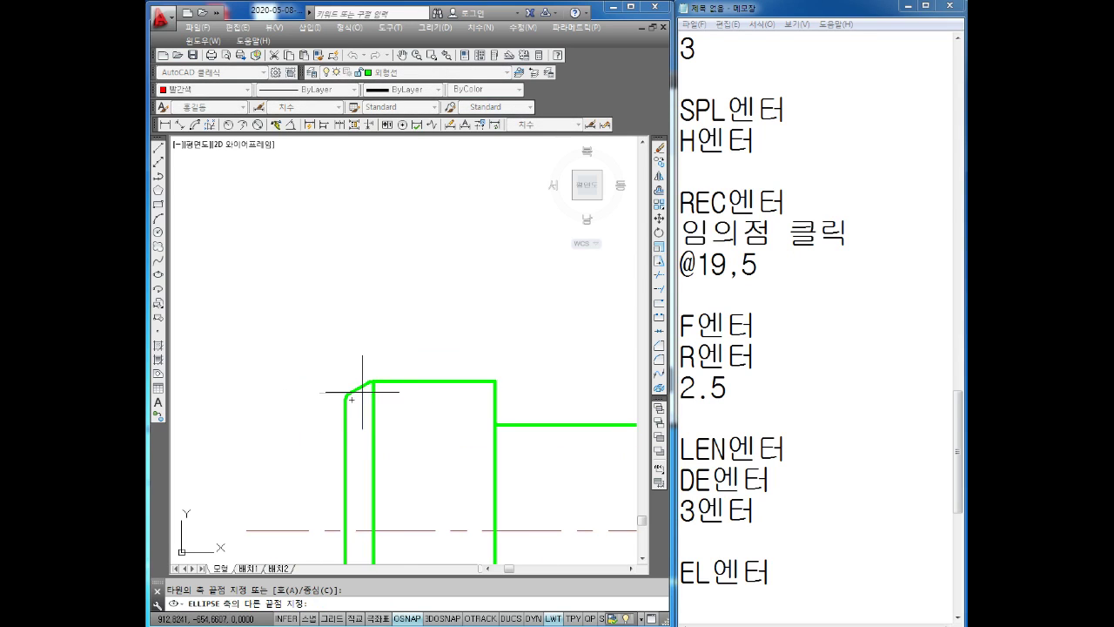
{"action": "left_click", "coordinate": [400, 392]}
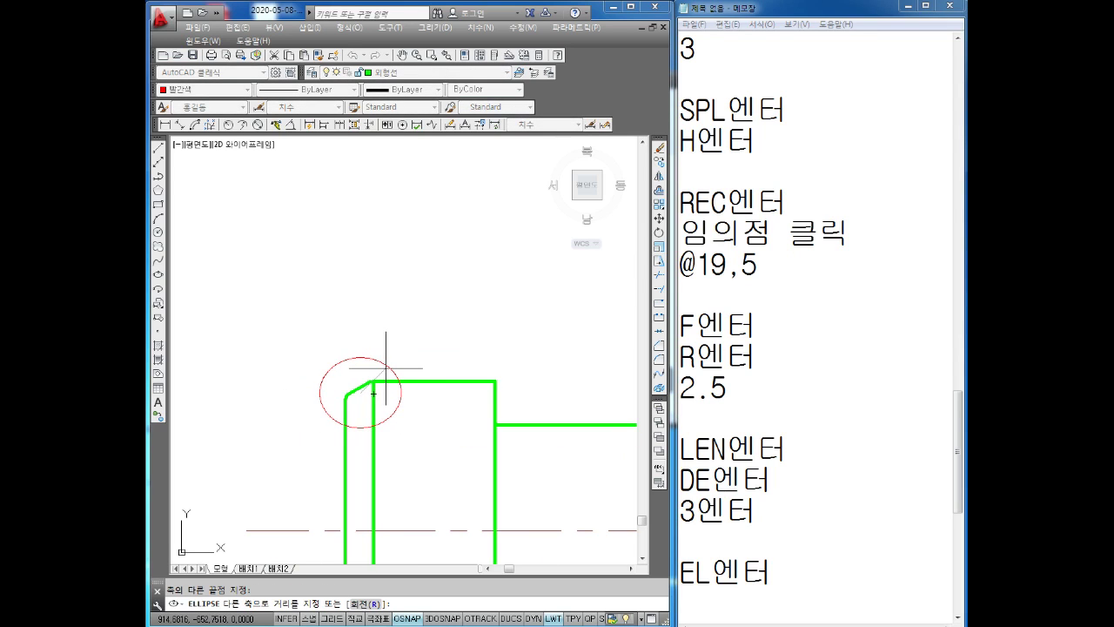
{"action": "left_click", "coordinate": [385, 367]}
{"action": "scroll", "coordinate": [385, 368], "scroll_direction": "down", "scroll_amount": 3}
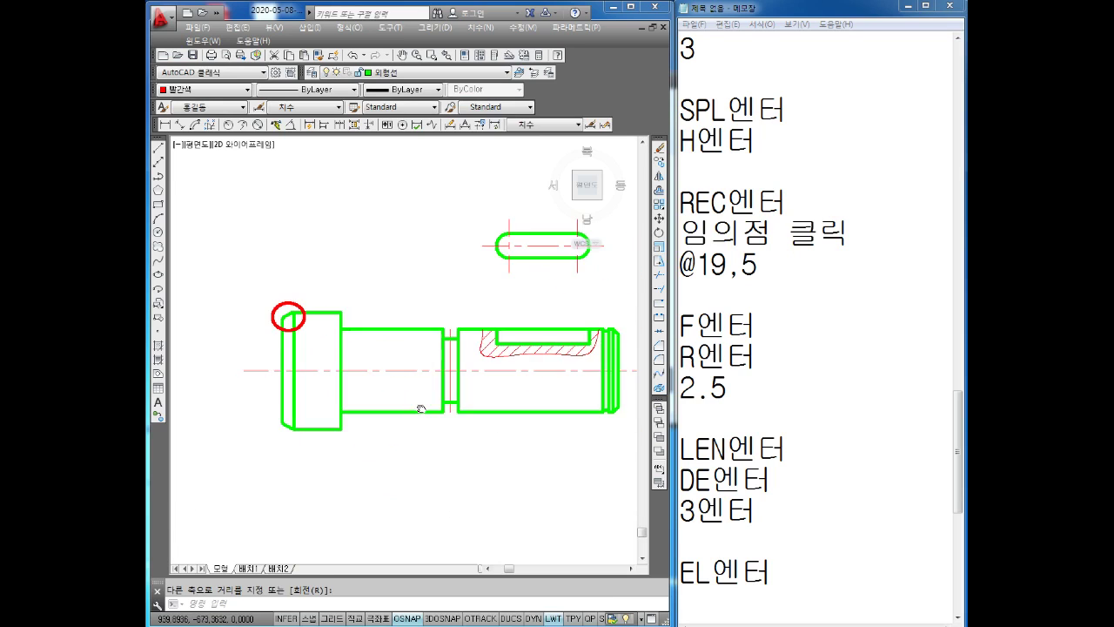
Step: Draw a second ellipse around the groove
{"action": "key", "text": "Return"}
{"action": "scroll", "coordinate": [464, 409], "scroll_direction": "up", "scroll_amount": 5}
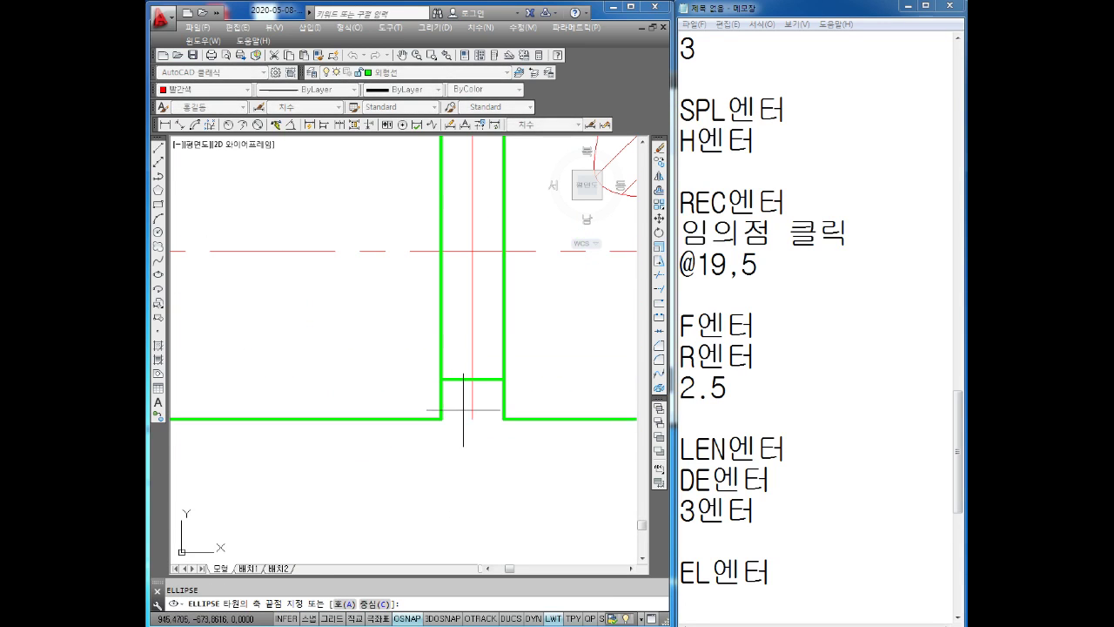
{"action": "left_click", "coordinate": [392, 429]}
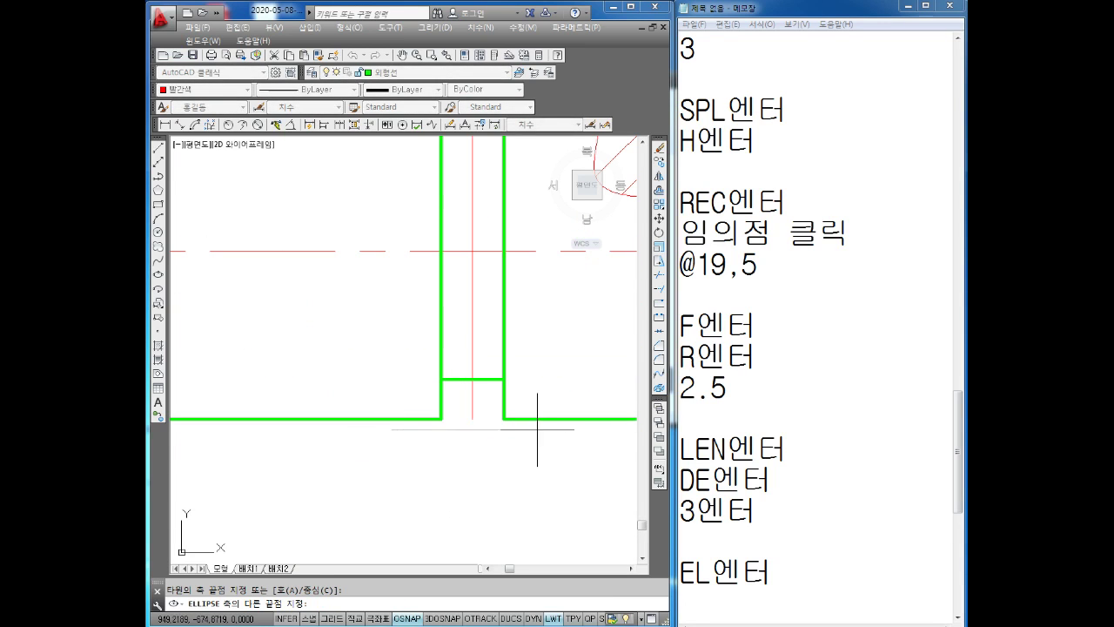
{"action": "left_click", "coordinate": [540, 427]}
{"action": "left_click", "coordinate": [523, 391]}
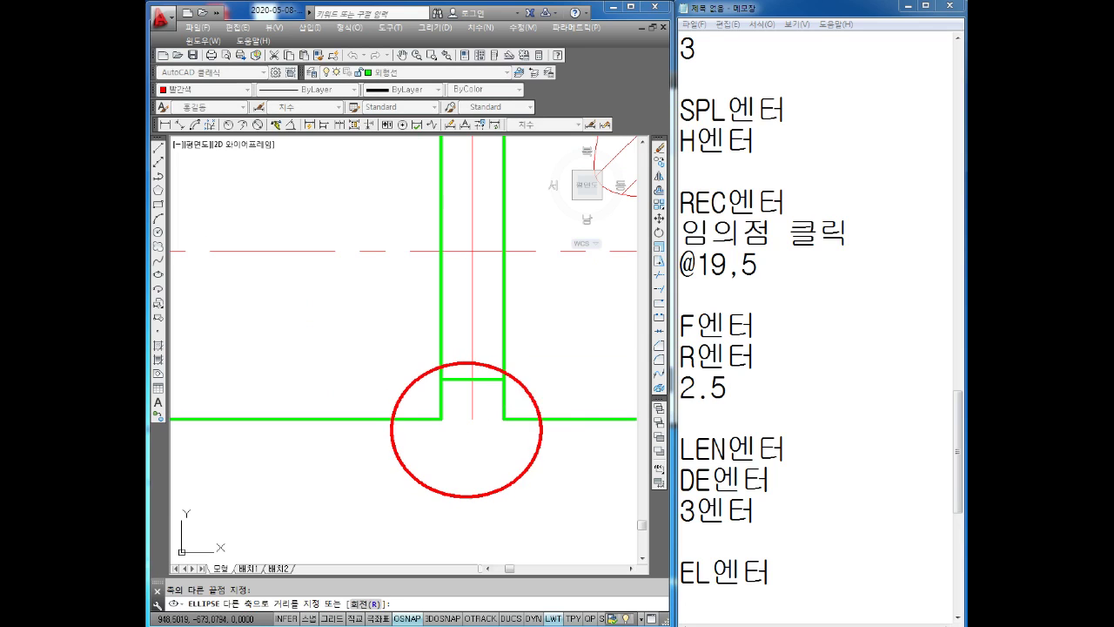
{"action": "key", "text": "Escape"}
Step: Move the groove ellipse so it is centred on the groove
{"action": "middle_click_drag", "start_coordinate": [523, 396], "coordinate": [488, 406]}
{"action": "left_click_drag", "start_coordinate": [505, 535], "coordinate": [449, 487]}
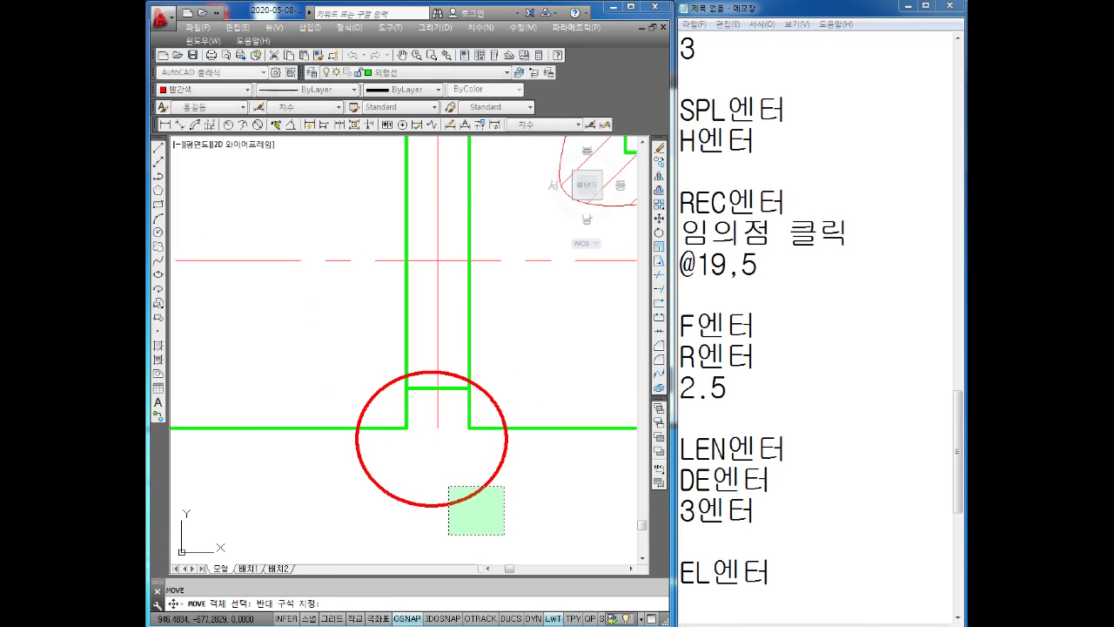
{"action": "left_click", "coordinate": [471, 499]}
{"action": "type", "text": "m"}
{"action": "key", "text": "Return"}
{"action": "left_click", "coordinate": [447, 461]}
{"action": "left_click", "coordinate": [454, 448]}
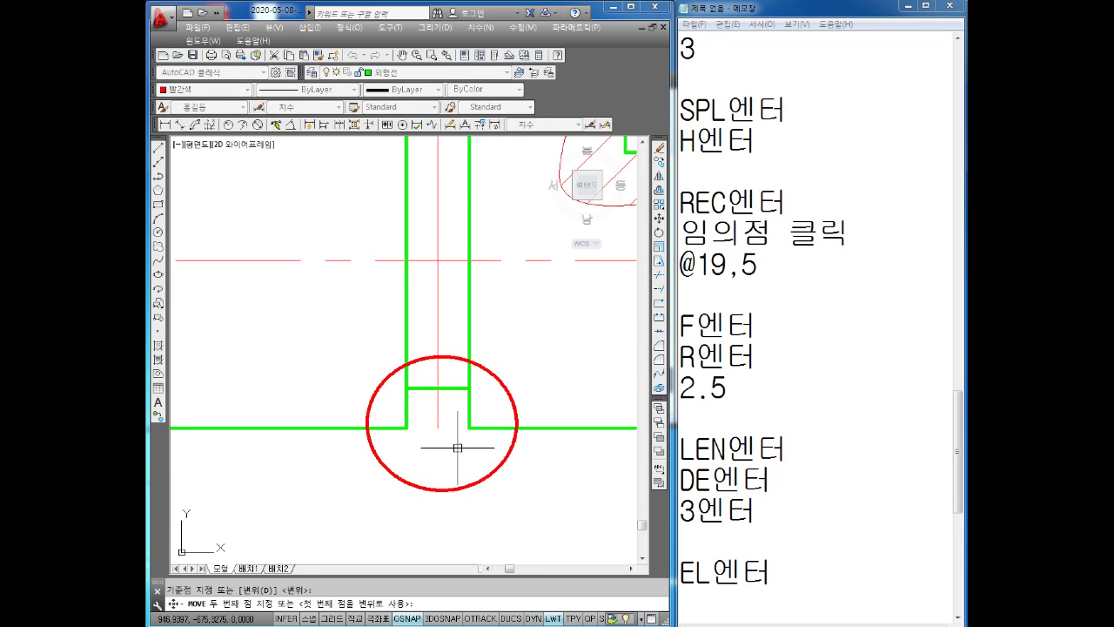
Step: Start a circle at the right-end corner, then cancel it
{"action": "scroll", "coordinate": [525, 443], "scroll_direction": "down", "scroll_amount": 2}
{"action": "scroll", "coordinate": [250, 377], "scroll_direction": "down", "scroll_amount": 2}
{"action": "scroll", "coordinate": [292, 448], "scroll_direction": "down", "scroll_amount": 2}
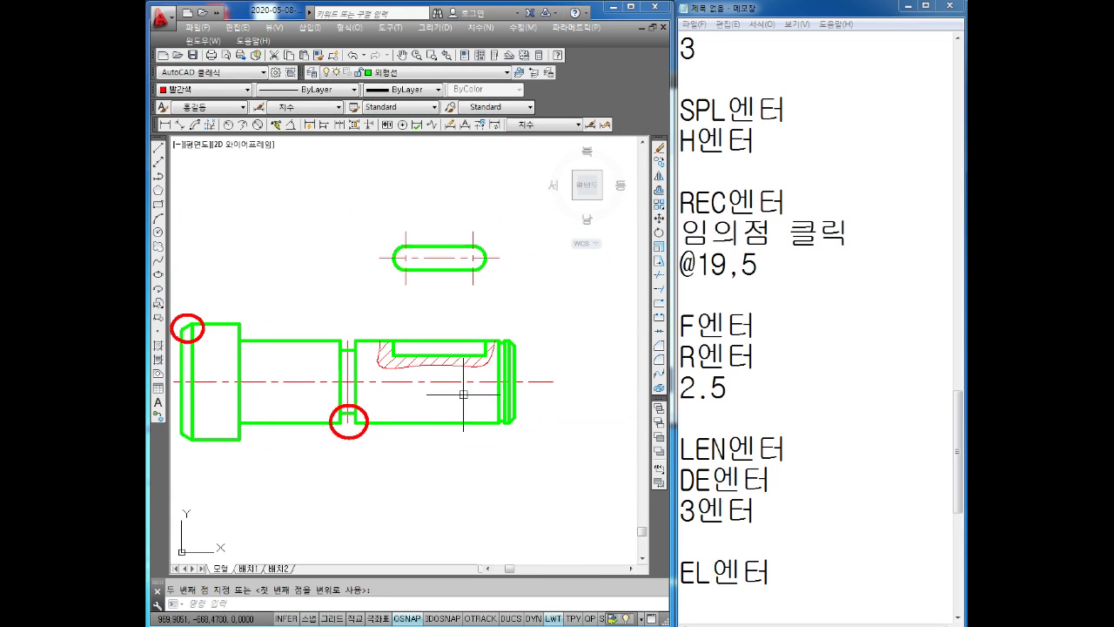
{"action": "scroll", "coordinate": [528, 357], "scroll_direction": "up", "scroll_amount": 4}
{"action": "key", "text": "Escape"}
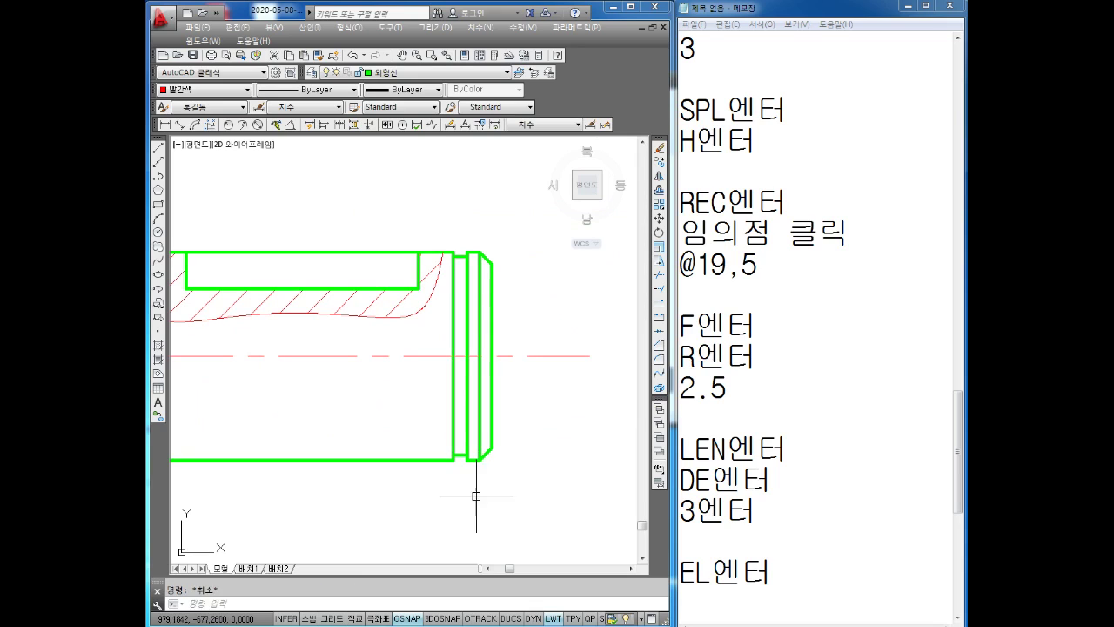
{"action": "type", "text": "c"}
{"action": "key", "text": "Return"}
{"action": "scroll", "coordinate": [489, 507], "scroll_direction": "up", "scroll_amount": 2}
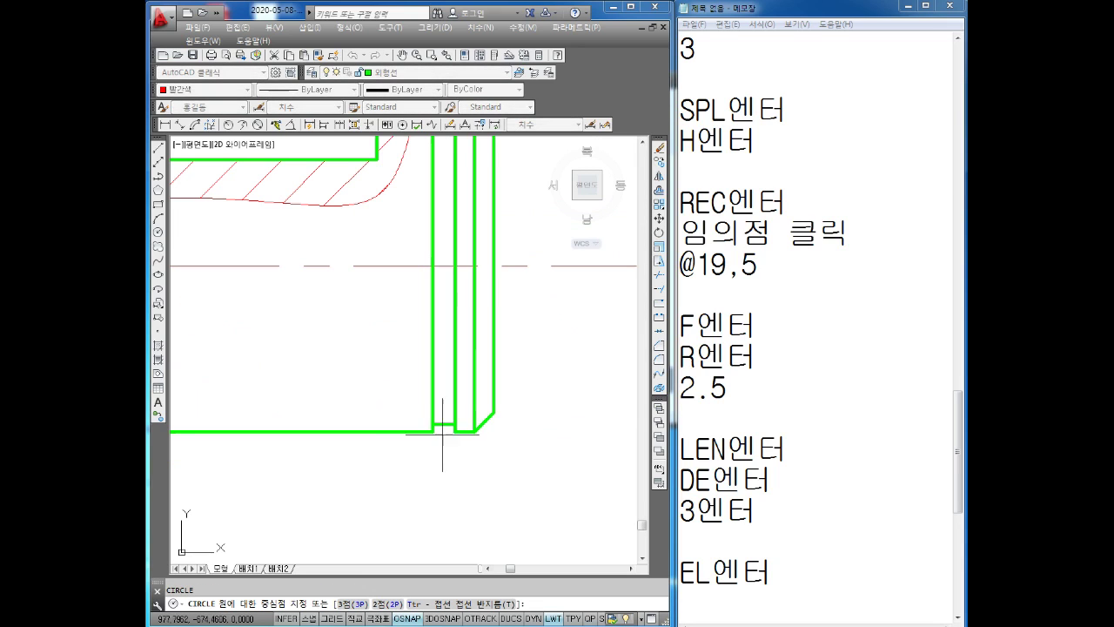
{"action": "left_click", "coordinate": [394, 432]}
{"action": "key", "text": "Escape"}
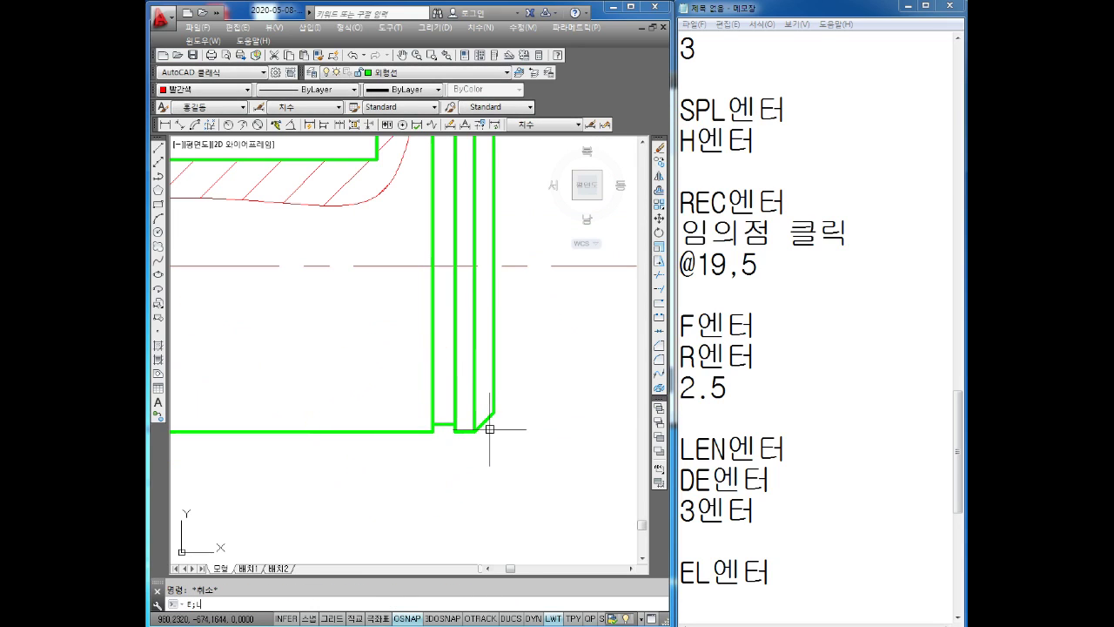
Step: Draw an ellipse around the right-end chamfered corner
{"action": "type", "text": "el"}
{"action": "key", "text": "Return"}
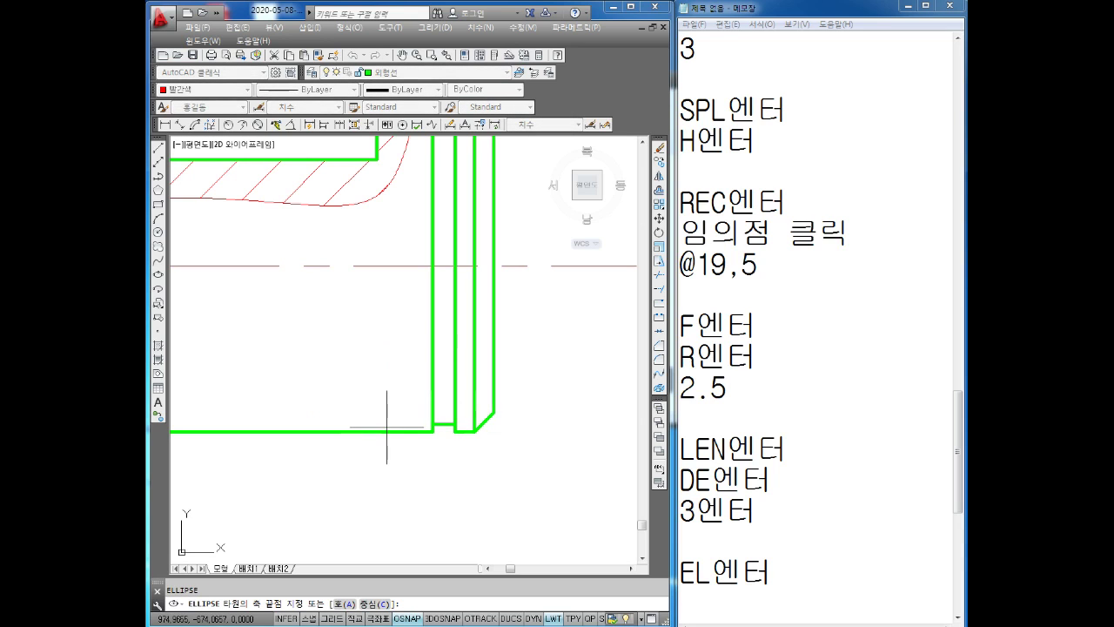
{"action": "left_click", "coordinate": [385, 431]}
{"action": "left_click", "coordinate": [528, 426]}
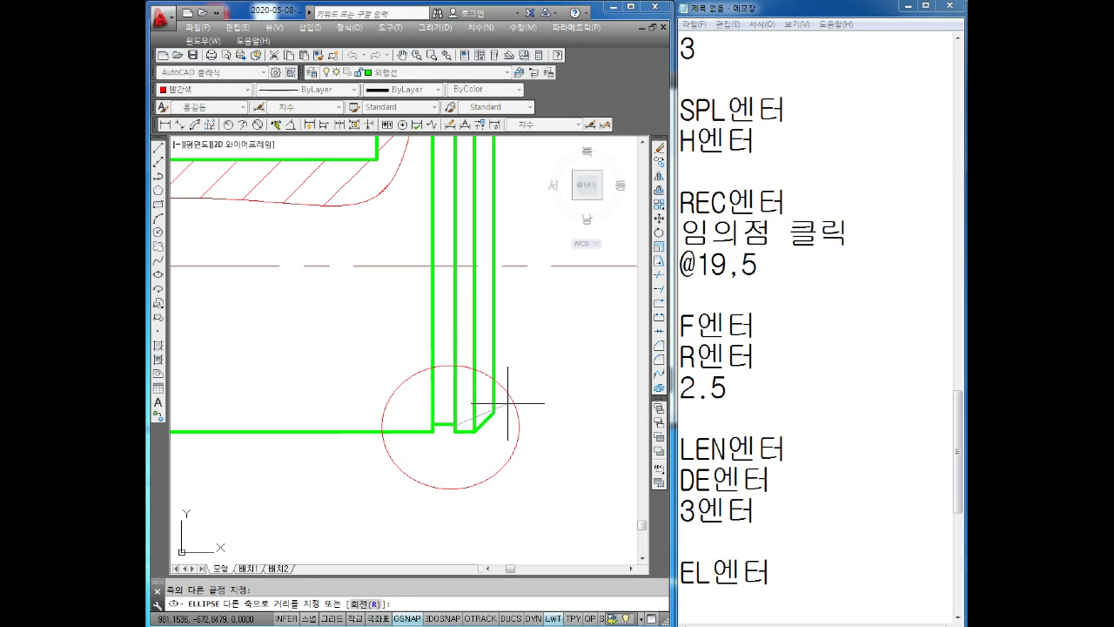
{"action": "left_click", "coordinate": [510, 398]}
{"action": "key", "text": "Escape"}
{"action": "scroll", "coordinate": [531, 439], "scroll_direction": "down", "scroll_amount": 2}
{"action": "scroll", "coordinate": [534, 435], "scroll_direction": "down", "scroll_amount": 3}
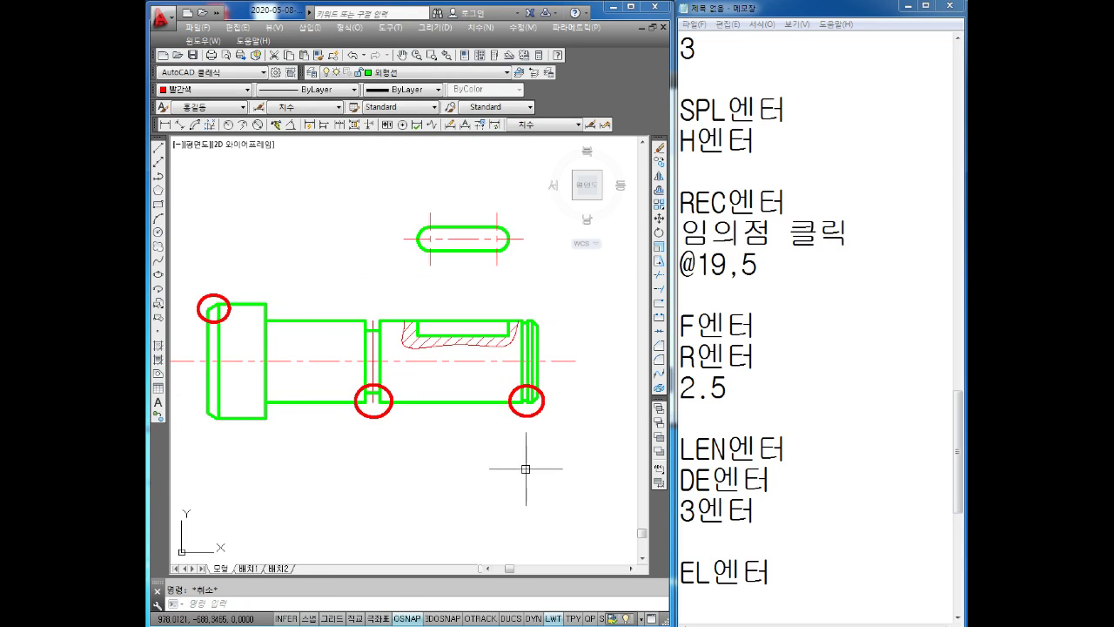
Step: Set the detail circles' lineweight to Default
{"action": "mouse_move", "coordinate": [522, 465]}
{"action": "middle_mouse_down"}
{"action": "mouse_move", "coordinate": [491, 424]}
{"action": "mouse_move", "coordinate": [547, 468]}
{"action": "middle_mouse_up"}
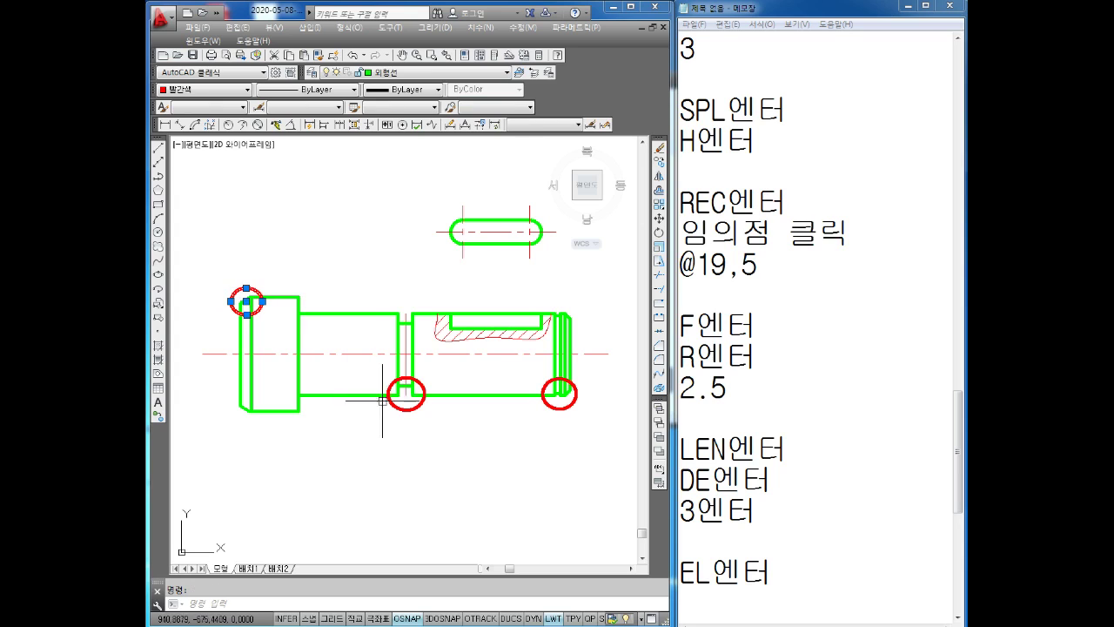
{"action": "left_click", "coordinate": [381, 92]}
{"action": "left_click", "coordinate": [399, 135]}
{"action": "key", "text": "Escape"}
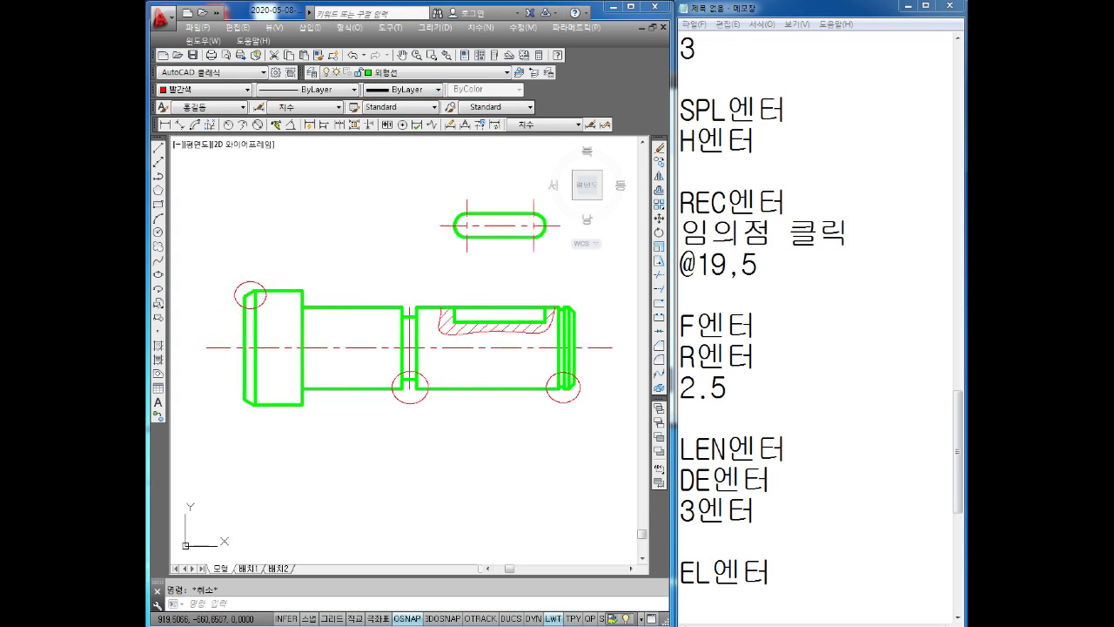
{"action": "scroll", "coordinate": [365, 300], "scroll_direction": "up", "scroll_amount": 2}
{"action": "scroll", "coordinate": [386, 301], "scroll_direction": "up", "scroll_amount": 2}
{"action": "scroll", "coordinate": [386, 301], "scroll_direction": "up", "scroll_amount": 3}
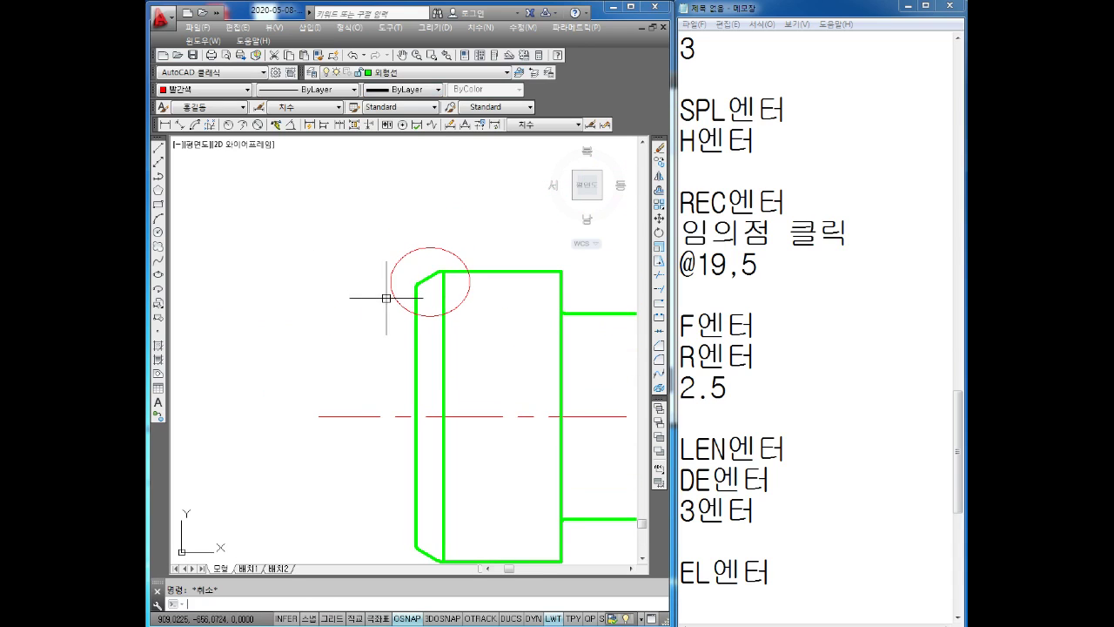
{"action": "type", "text": "co"}
Step: Copy the chamfer corner and its circle below-left of the shaft
{"action": "key", "text": "Return"}
{"action": "left_click_drag", "start_coordinate": [482, 243], "coordinate": [378, 317]}
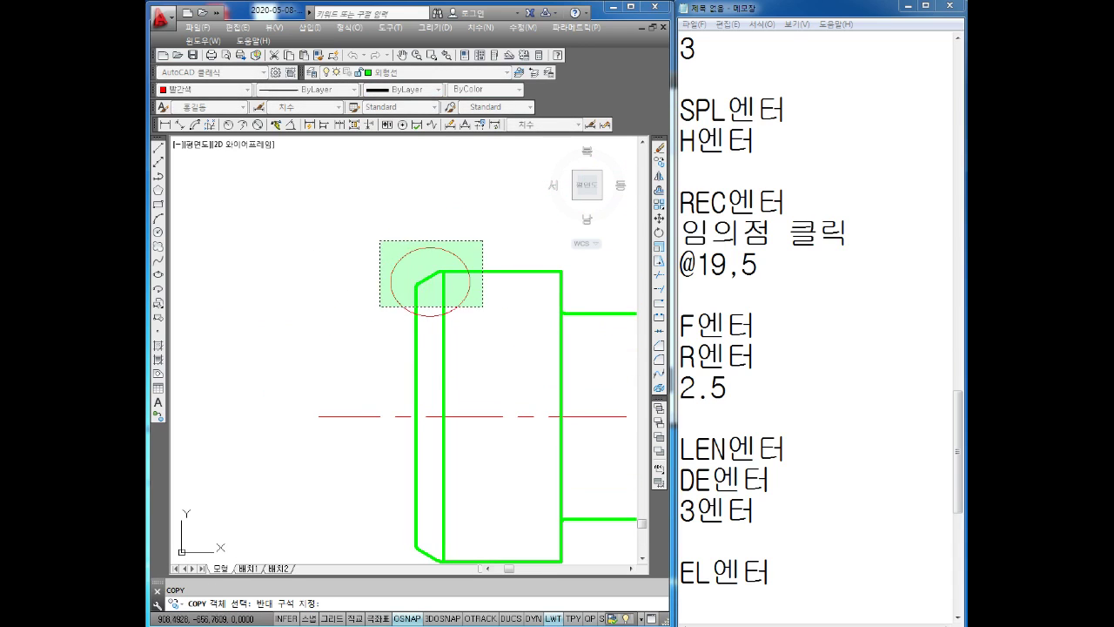
{"action": "key", "text": "Return"}
{"action": "left_click", "coordinate": [416, 288]}
{"action": "scroll", "coordinate": [421, 288], "scroll_direction": "down", "scroll_amount": 4}
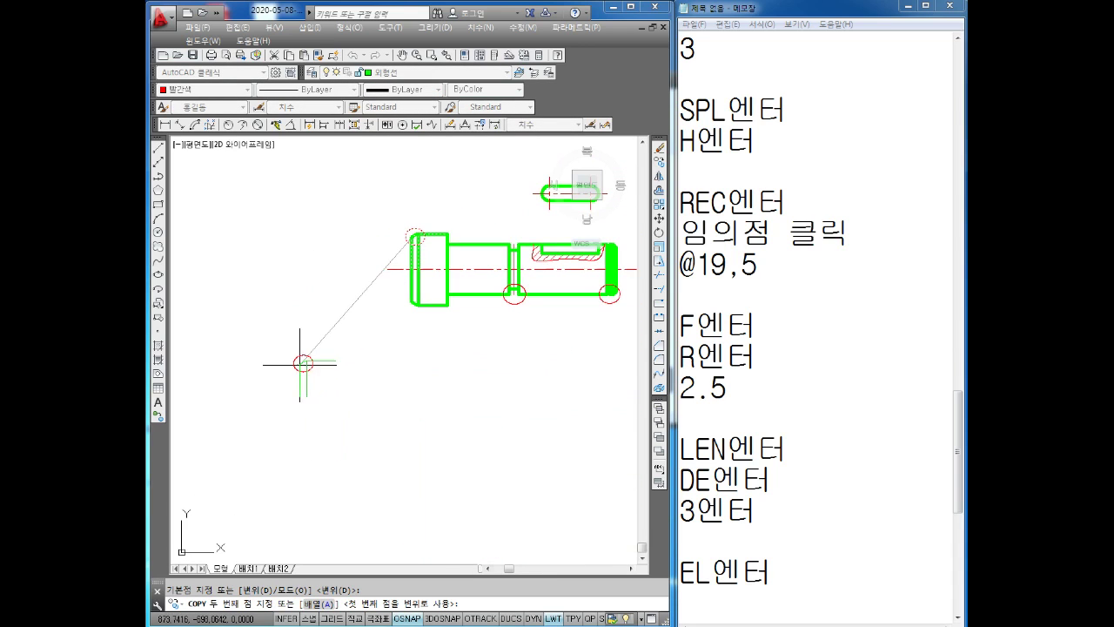
{"action": "left_click", "coordinate": [320, 333]}
{"action": "key", "text": "Escape"}
{"action": "scroll", "coordinate": [492, 274], "scroll_direction": "up", "scroll_amount": 3}
Step: Copy the groove and its circle out as a detail piece
{"action": "key", "text": "Return"}
{"action": "left_click_drag", "start_coordinate": [517, 249], "coordinate": [410, 328]}
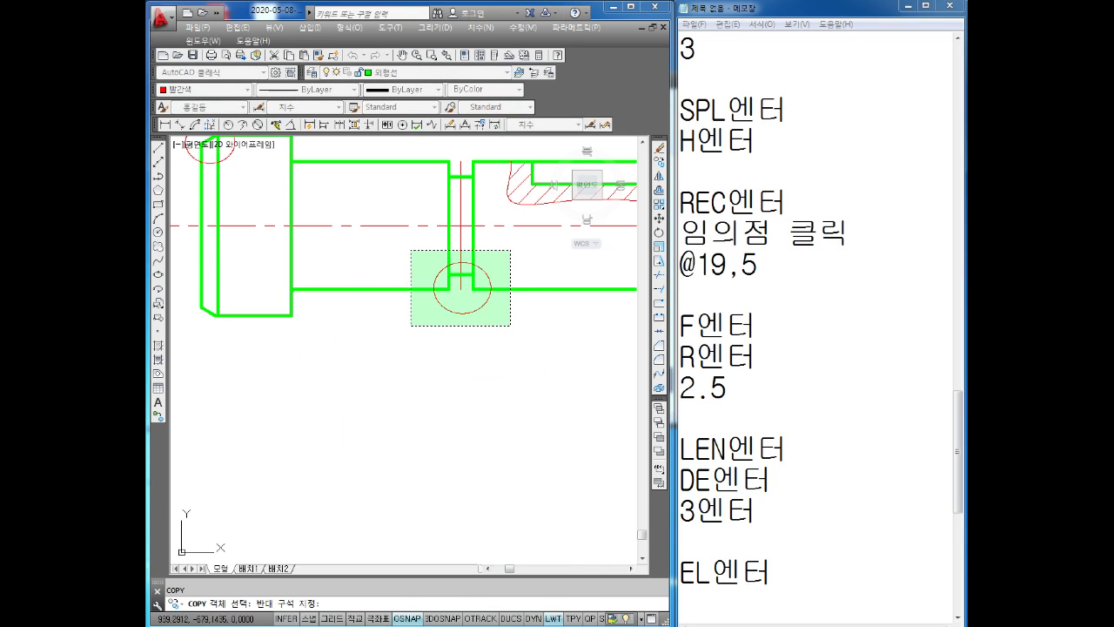
{"action": "key", "text": "Return"}
{"action": "left_click", "coordinate": [443, 300]}
{"action": "scroll", "coordinate": [456, 339], "scroll_direction": "down", "scroll_amount": 2}
{"action": "scroll", "coordinate": [455, 336], "scroll_direction": "down", "scroll_amount": 2}
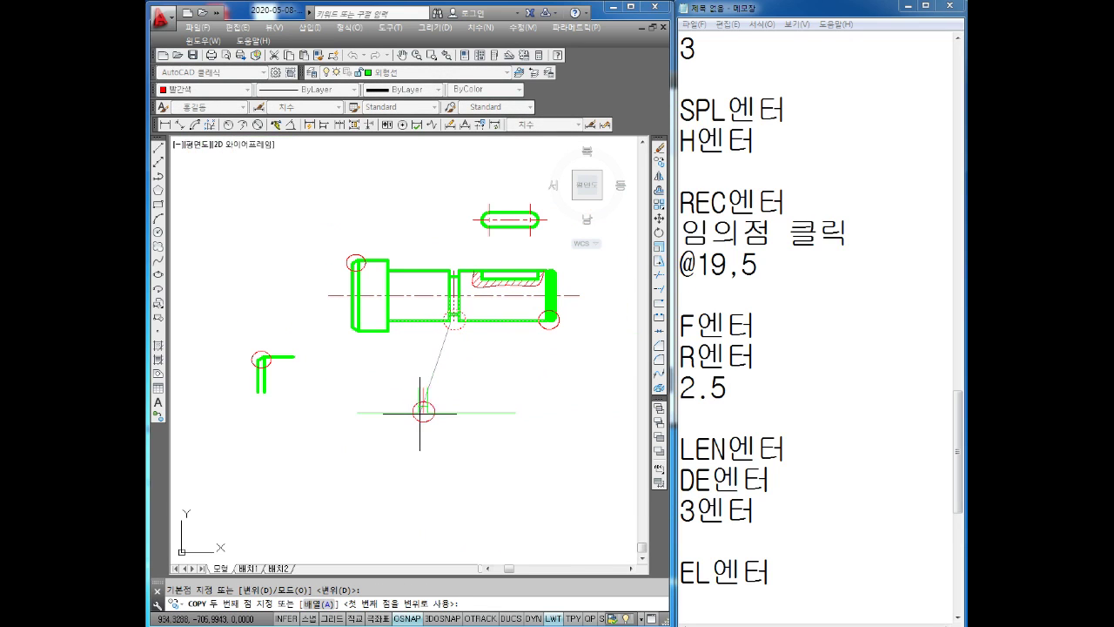
{"action": "key", "text": "Escape"}
Step: Copy the circled shaft end and its circle beside the shaft
{"action": "key", "text": "Return"}
{"action": "scroll", "coordinate": [447, 394], "scroll_direction": "up", "scroll_amount": 2}
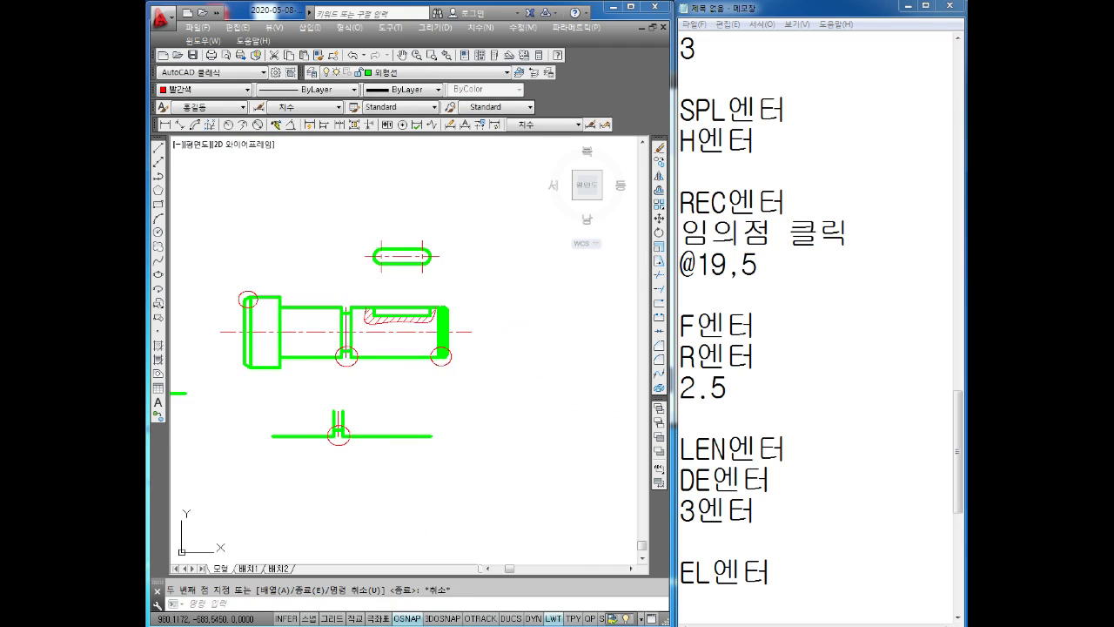
{"action": "scroll", "coordinate": [467, 311], "scroll_direction": "up", "scroll_amount": 2}
{"action": "left_click", "coordinate": [482, 297]}
{"action": "left_click", "coordinate": [402, 394]}
{"action": "key", "text": "Return"}
{"action": "left_click", "coordinate": [441, 348]}
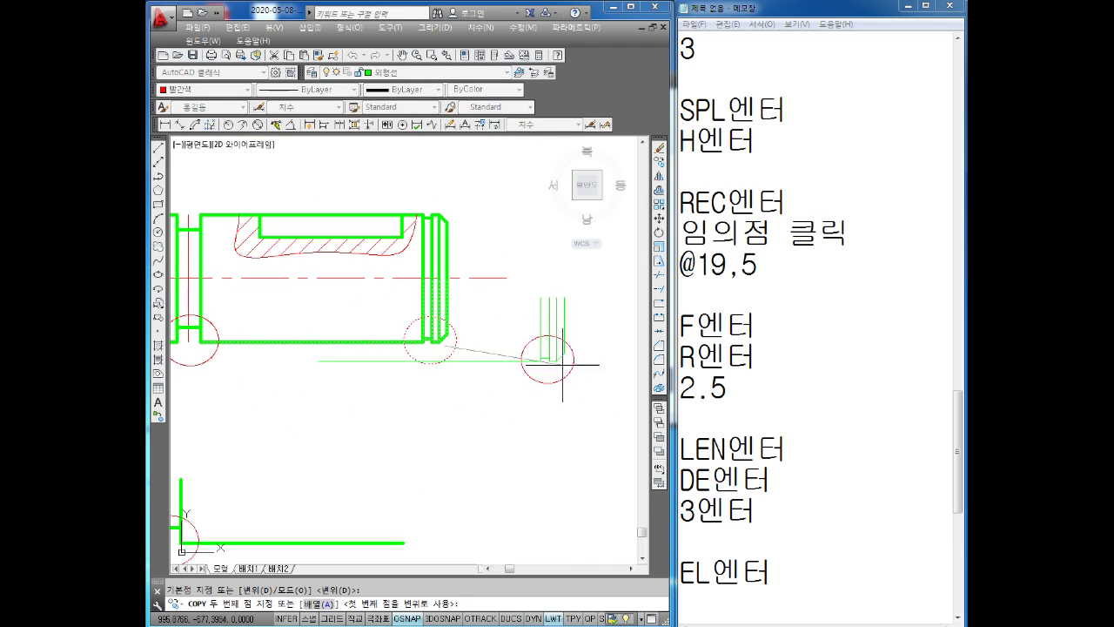
{"action": "scroll", "coordinate": [572, 399], "scroll_direction": "down", "scroll_amount": 2}
{"action": "middle_click_drag", "start_coordinate": [573, 399], "coordinate": [496, 399]}
{"action": "left_click", "coordinate": [522, 394]}
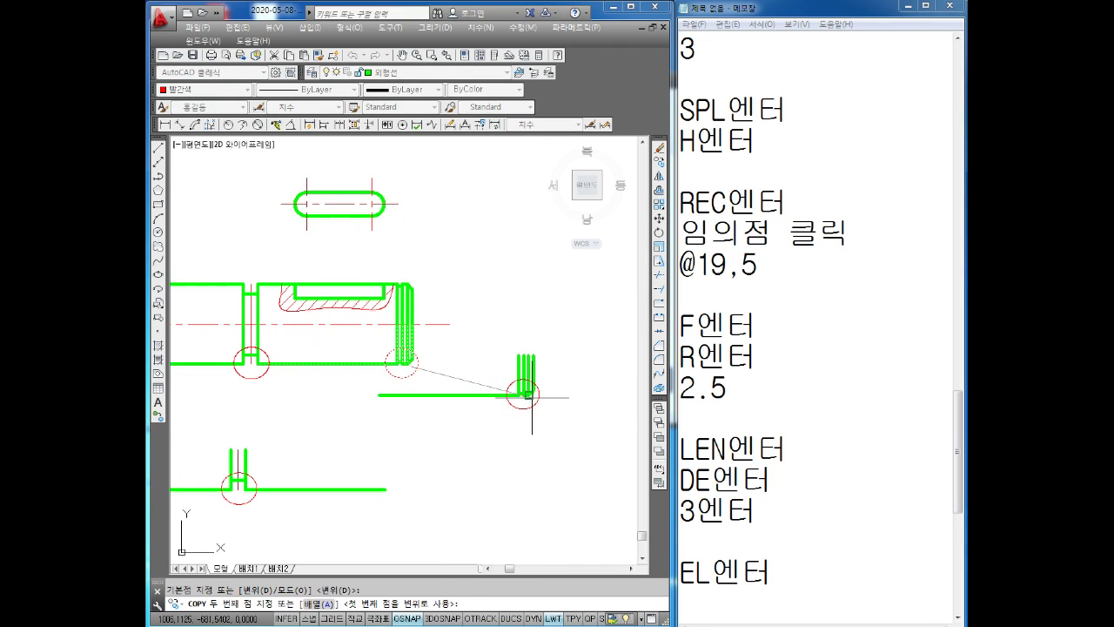
{"action": "key", "text": "Escape"}
{"action": "mouse_move", "coordinate": [438, 471]}
{"action": "middle_mouse_down"}
{"action": "mouse_move", "coordinate": [489, 436]}
{"action": "mouse_move", "coordinate": [447, 418]}
{"action": "mouse_move", "coordinate": [497, 340]}
{"action": "middle_mouse_up"}
Step: Trim the corner detail's horizontal line overhanging its circle
{"action": "scroll", "coordinate": [497, 341], "scroll_direction": "down", "scroll_amount": 3}
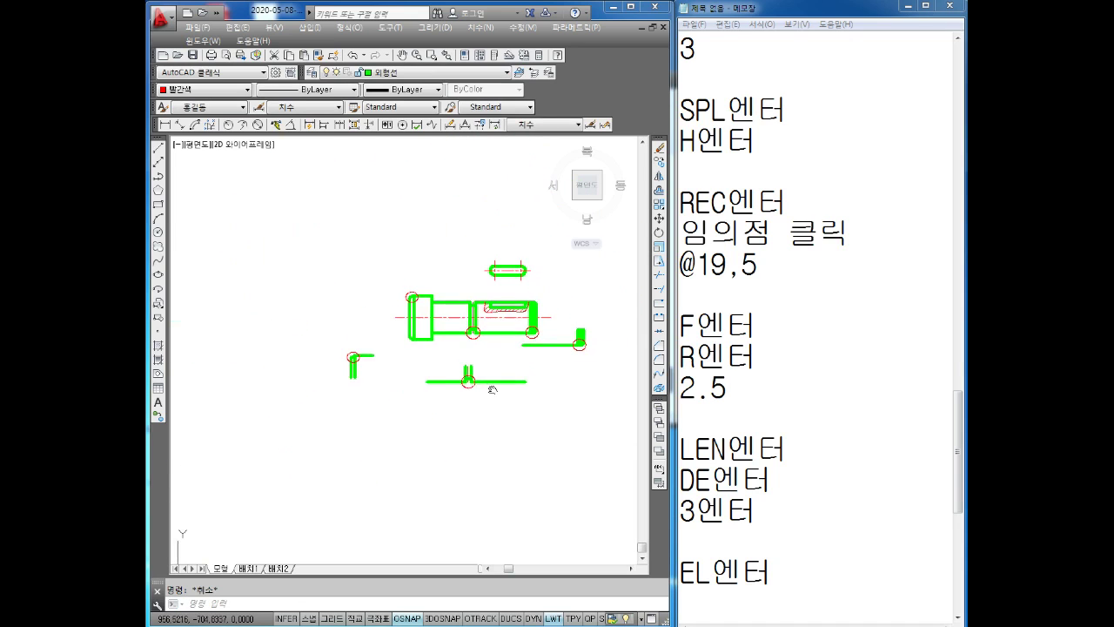
{"action": "scroll", "coordinate": [493, 389], "scroll_direction": "up", "scroll_amount": 2}
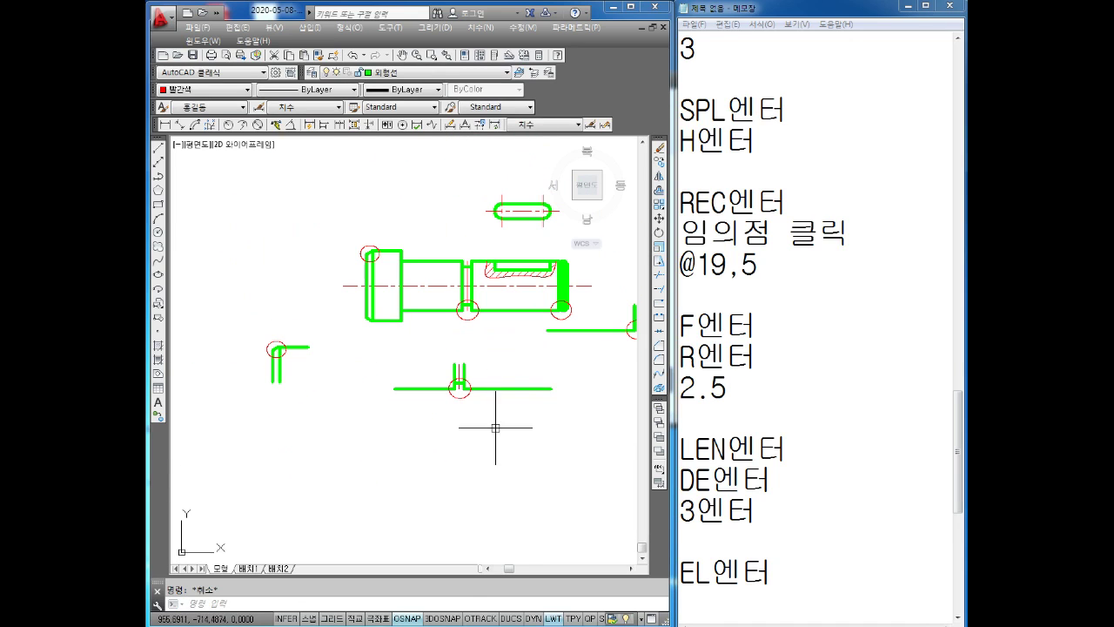
{"action": "scroll", "coordinate": [381, 350], "scroll_direction": "up", "scroll_amount": 3}
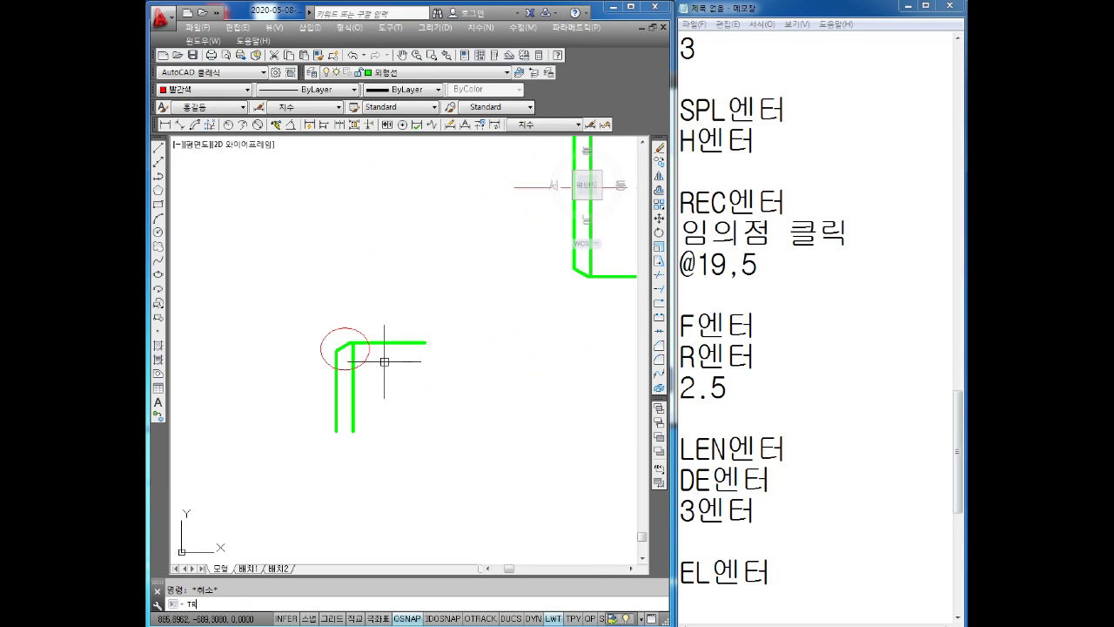
{"action": "key", "text": "Return"}
{"action": "key", "text": "Return"}
{"action": "left_click", "coordinate": [396, 342]}
{"action": "left_click", "coordinate": [370, 404]}
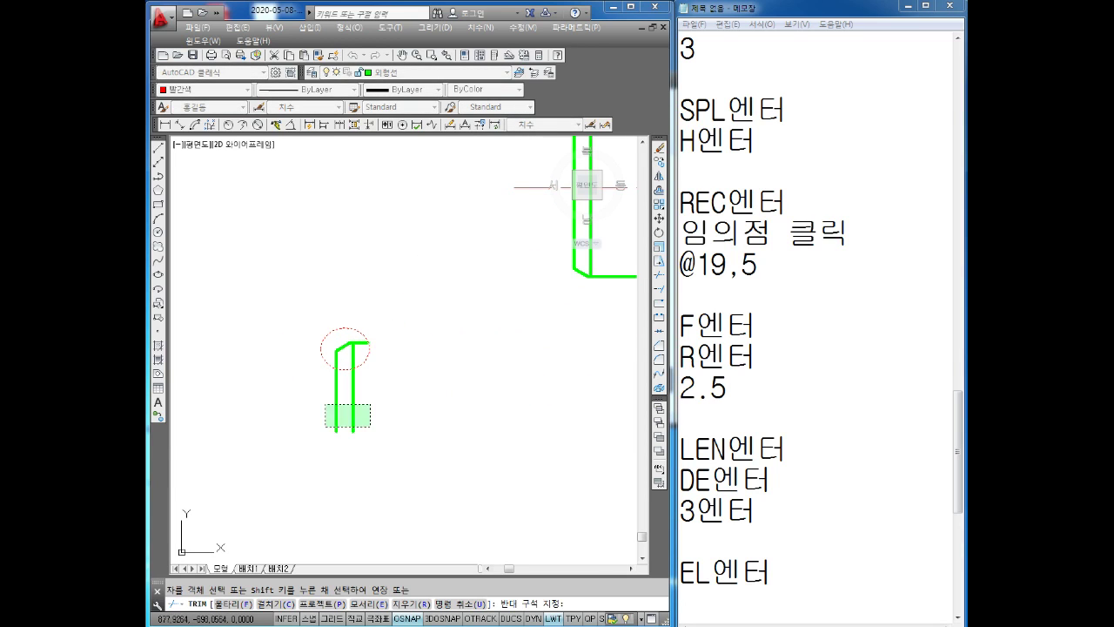
{"action": "key", "text": "Escape"}
Step: Trim the groove detail's line back to its circle
{"action": "scroll", "coordinate": [427, 409], "scroll_direction": "down", "scroll_amount": 4}
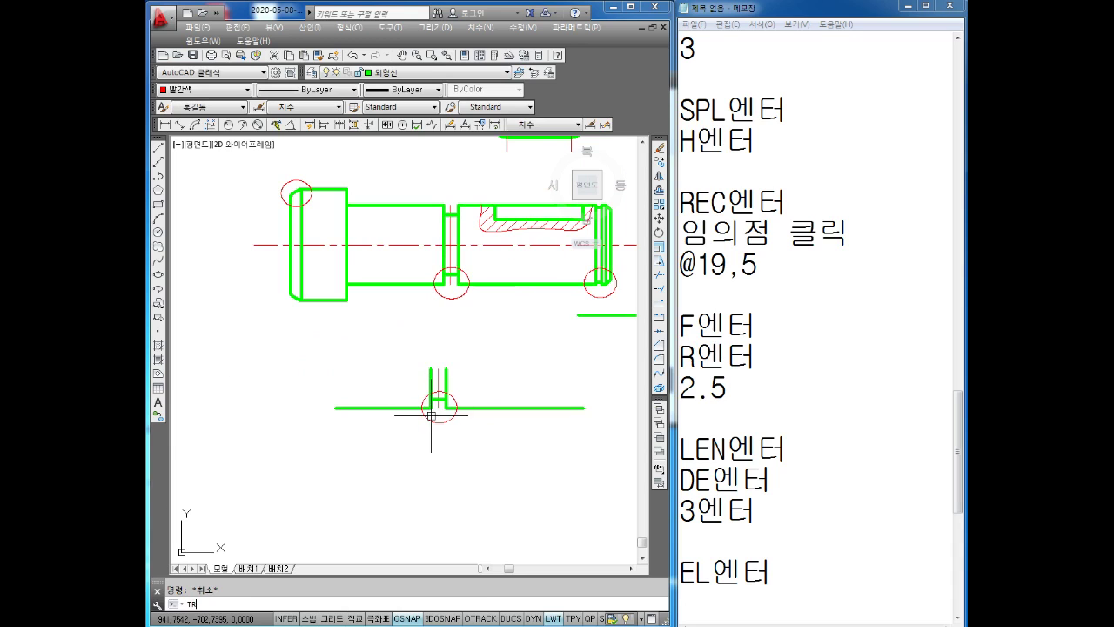
{"action": "scroll", "coordinate": [431, 415], "scroll_direction": "up", "scroll_amount": 3}
{"action": "key", "text": "Return"}
{"action": "key", "text": "Return"}
{"action": "left_click", "coordinate": [369, 389]}
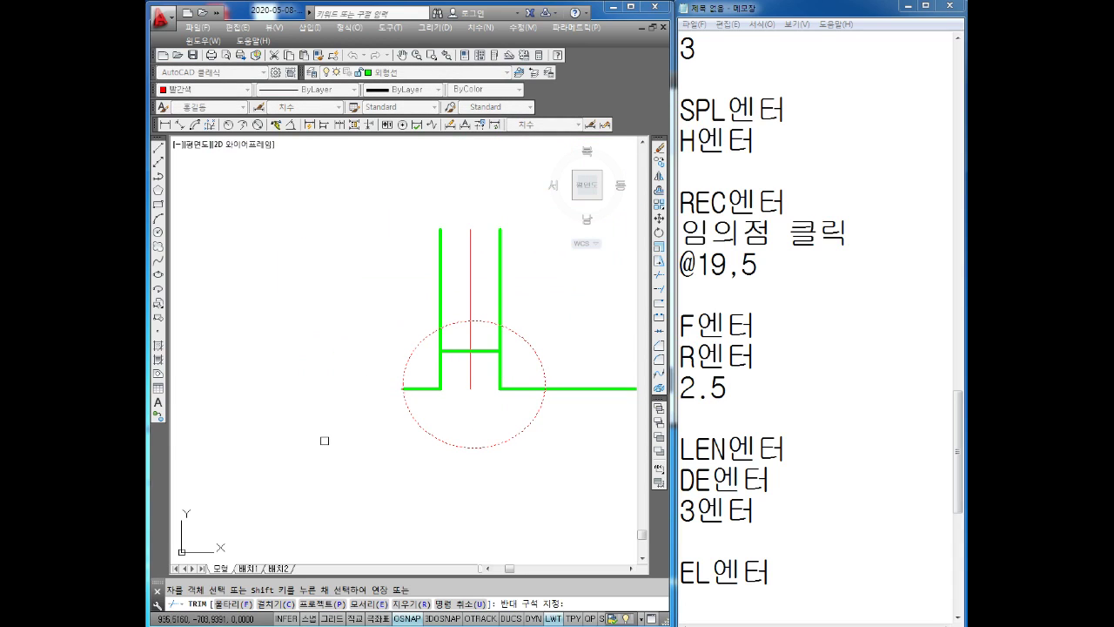
{"action": "middle_click_drag", "start_coordinate": [555, 326], "coordinate": [359, 326]}
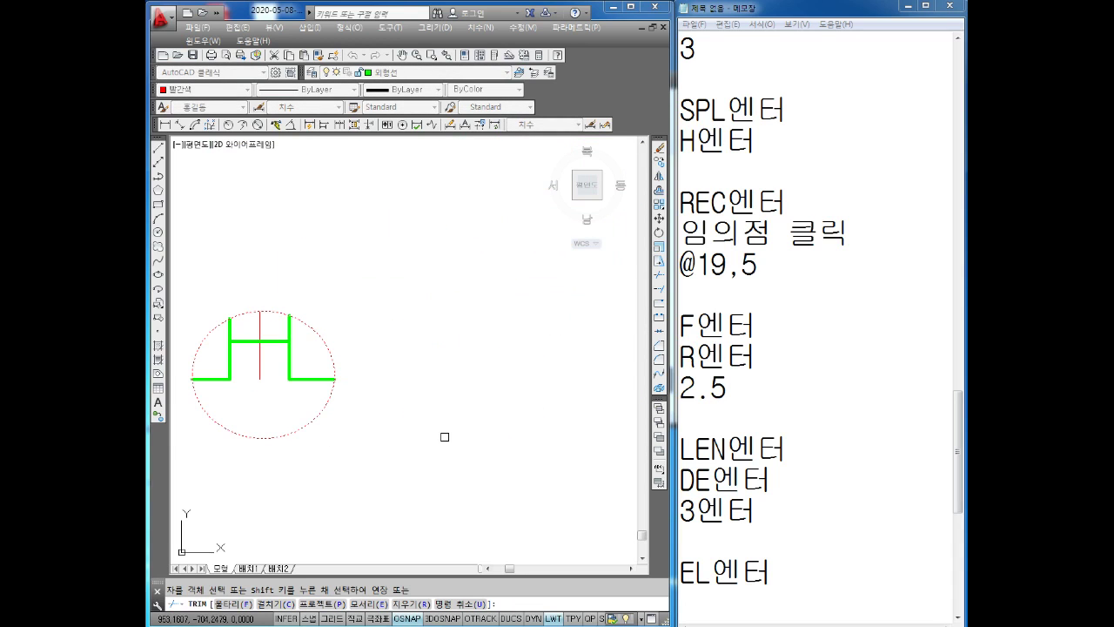
{"action": "scroll", "coordinate": [442, 438], "scroll_direction": "down", "scroll_amount": 3}
{"action": "key", "text": "Escape"}
Step: Trim the lines above the lower-right detail circle, using the circle as the cutting edge
{"action": "mouse_move", "coordinate": [440, 322]}
{"action": "middle_mouse_down"}
{"action": "mouse_move", "coordinate": [415, 435]}
{"action": "mouse_move", "coordinate": [425, 447]}
{"action": "middle_mouse_up"}
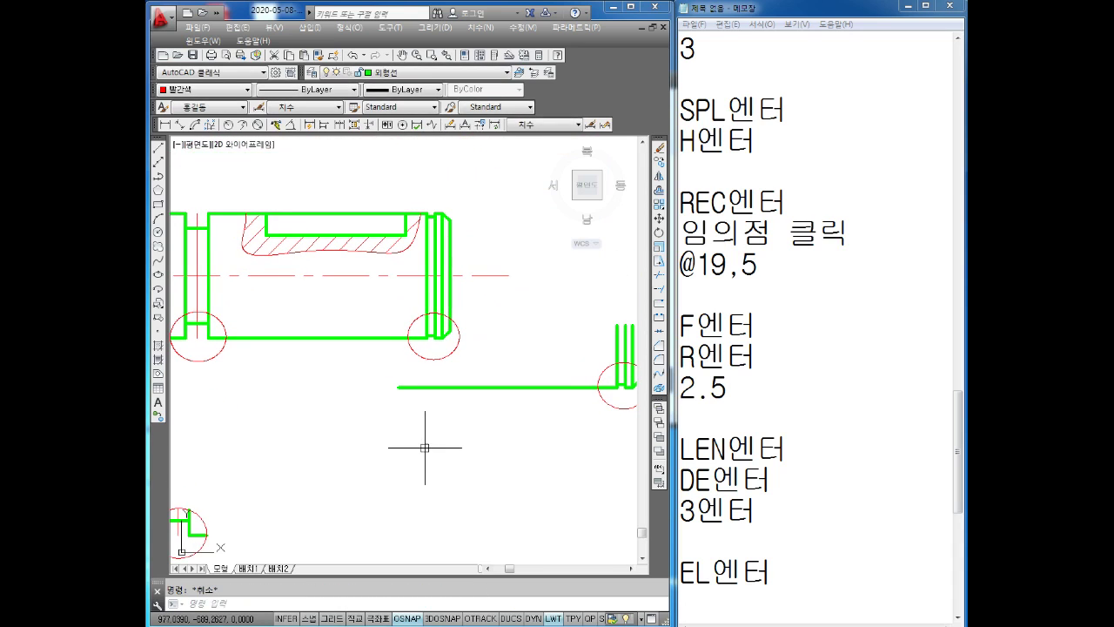
{"action": "type", "text": "TR"}
{"action": "key", "text": "Return"}
{"action": "middle_click_drag", "start_coordinate": [589, 373], "coordinate": [495, 384]}
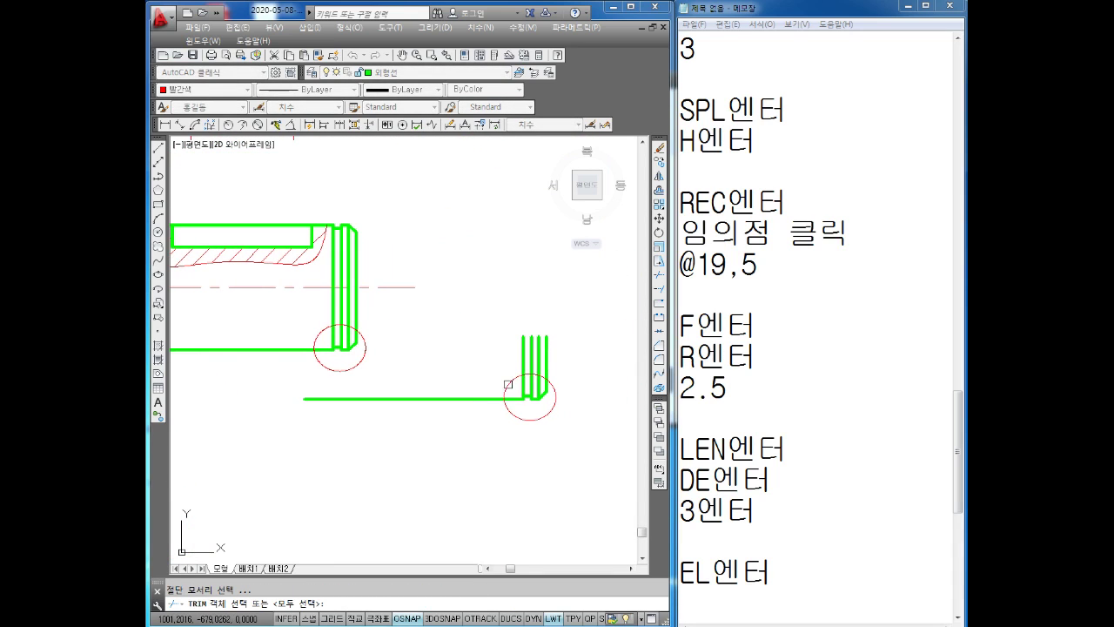
{"action": "left_click", "coordinate": [508, 383]}
{"action": "key", "text": "Return"}
{"action": "left_click_drag", "start_coordinate": [551, 340], "coordinate": [458, 368]}
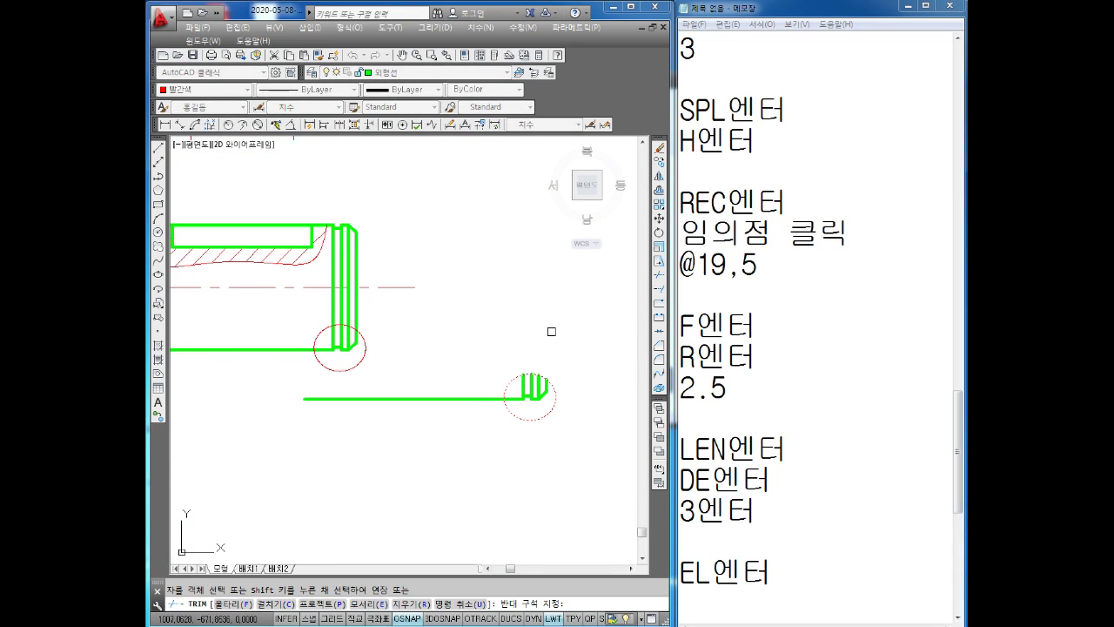
{"action": "key", "text": "Escape"}
{"action": "scroll", "coordinate": [405, 388], "scroll_direction": "up", "scroll_amount": 3}
{"action": "scroll", "coordinate": [488, 383], "scroll_direction": "up", "scroll_amount": 5}
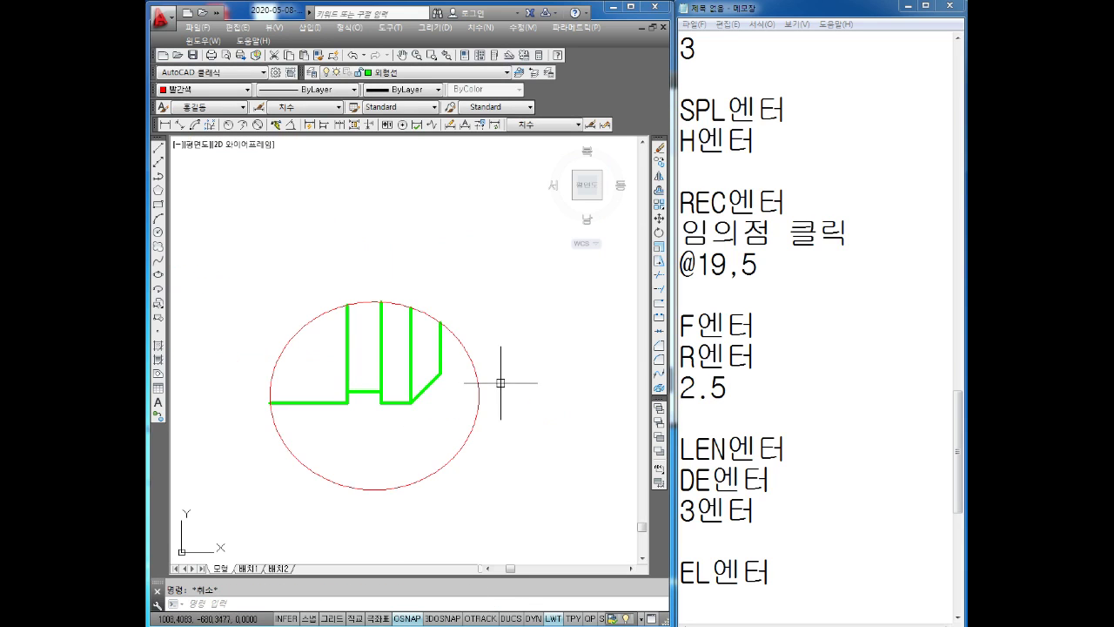
{"action": "scroll", "coordinate": [392, 345], "scroll_direction": "up", "scroll_amount": 2}
Step: Delete the lower segment of the groove's vertical centre line
{"action": "scroll", "coordinate": [386, 311], "scroll_direction": "down", "scroll_amount": 6}
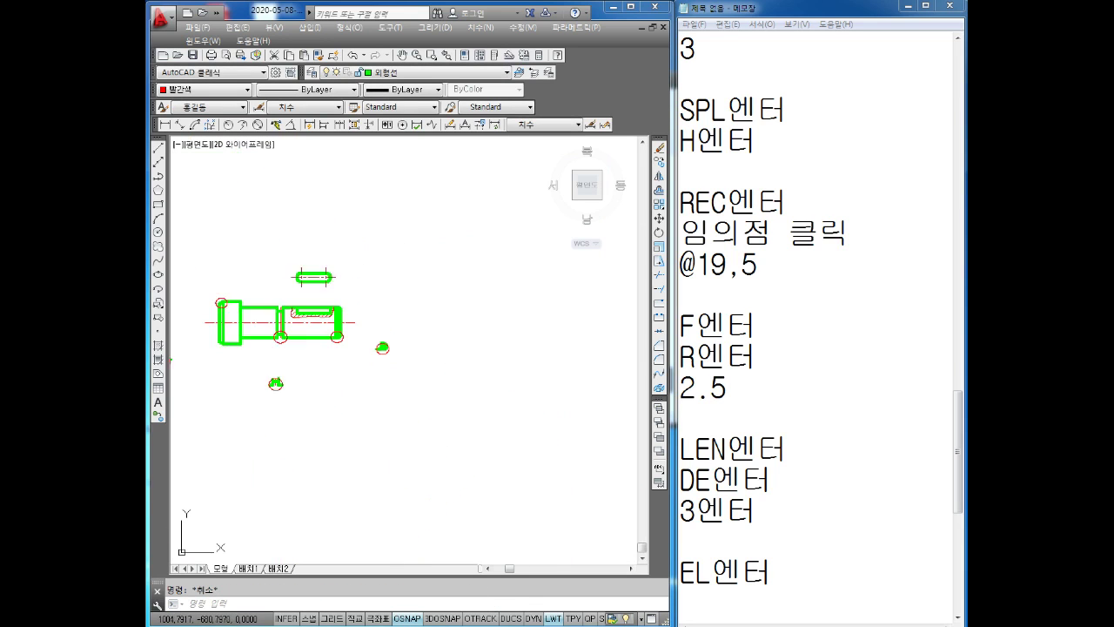
{"action": "scroll", "coordinate": [391, 348], "scroll_direction": "down", "scroll_amount": 3}
{"action": "scroll", "coordinate": [442, 383], "scroll_direction": "up", "scroll_amount": 8}
{"action": "scroll", "coordinate": [442, 383], "scroll_direction": "up", "scroll_amount": 4}
{"action": "middle_click_drag", "start_coordinate": [442, 386], "coordinate": [509, 488]}
{"action": "left_click", "coordinate": [413, 371]}
{"action": "middle_click_drag", "start_coordinate": [412, 371], "coordinate": [418, 410]}
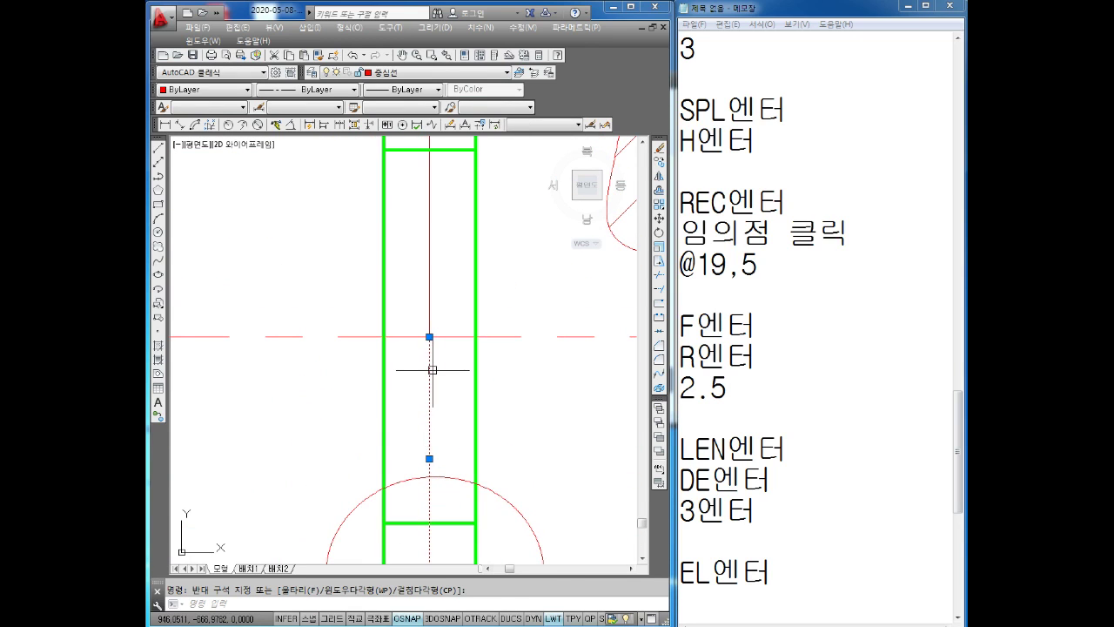
{"action": "scroll", "coordinate": [433, 370], "scroll_direction": "down", "scroll_amount": 2}
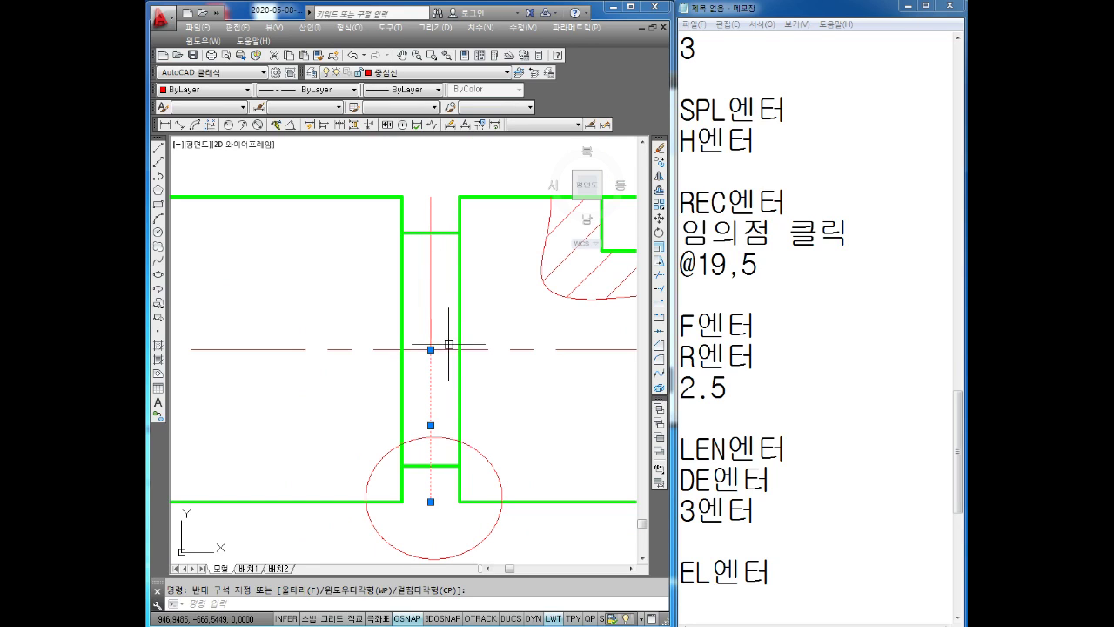
{"action": "left_click", "coordinate": [454, 366]}
{"action": "key", "text": "Delete"}
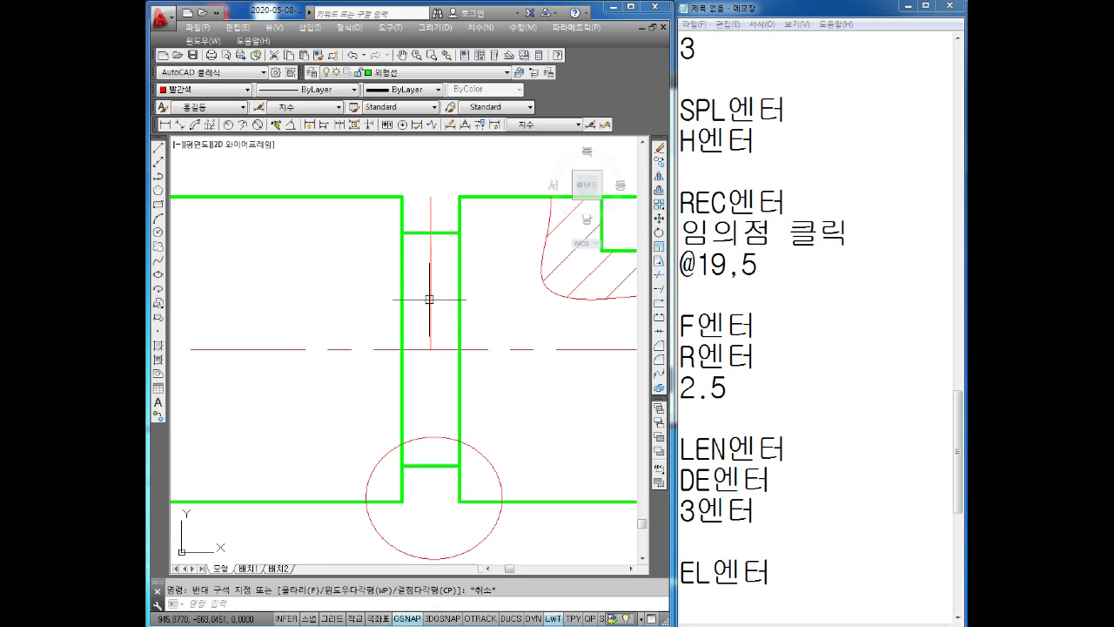
Step: Stretch the upper centre line segment down through the groove's circle
{"action": "left_click", "coordinate": [429, 334]}
{"action": "left_click", "coordinate": [430, 349]}
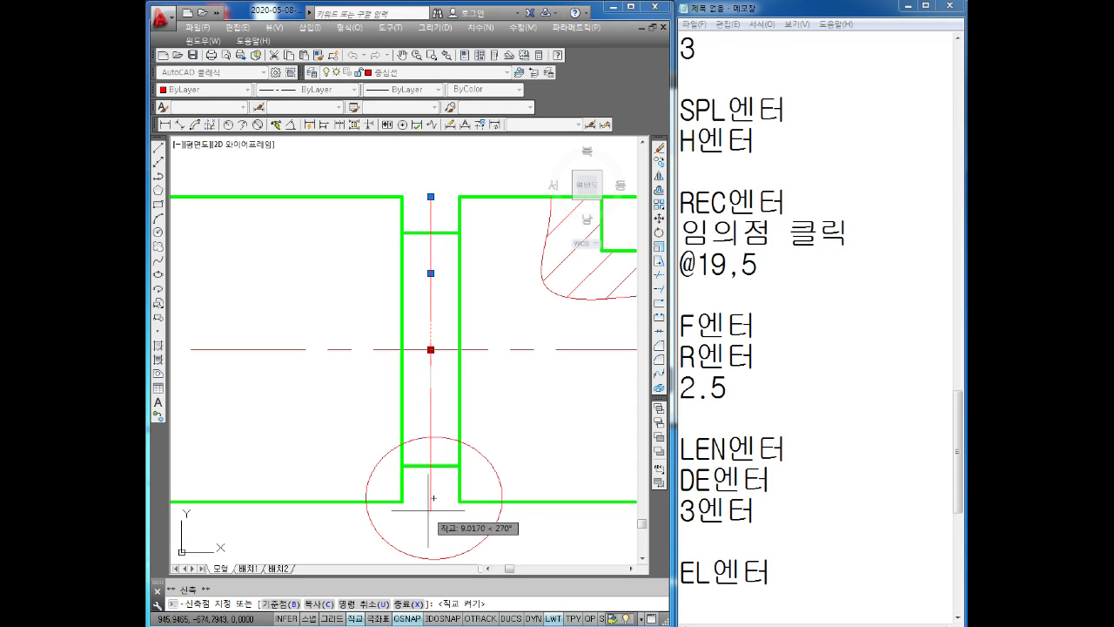
{"action": "left_click", "coordinate": [430, 509]}
{"action": "key", "text": "Escape"}
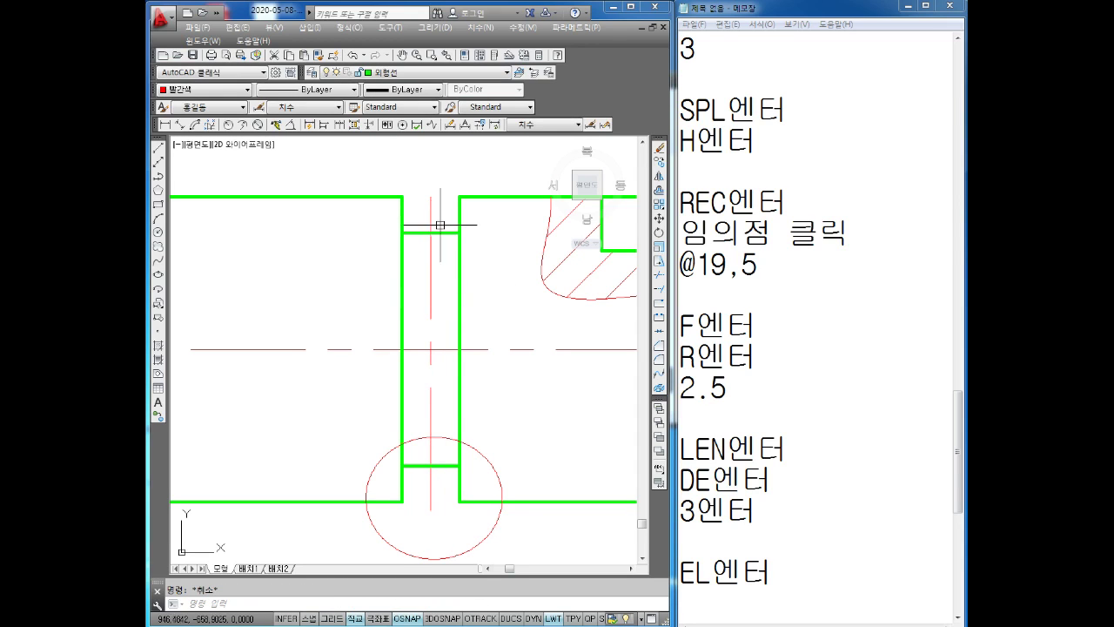
{"action": "scroll", "coordinate": [471, 299], "scroll_direction": "down", "scroll_amount": 5}
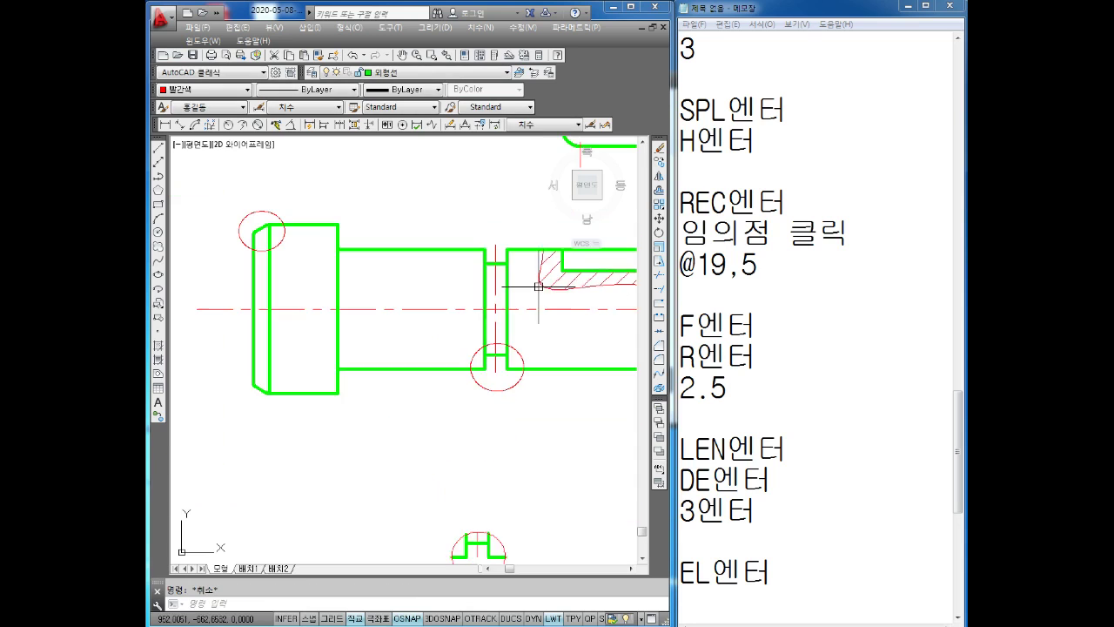
{"action": "scroll", "coordinate": [465, 378], "scroll_direction": "down", "scroll_amount": 2}
{"action": "scroll", "coordinate": [455, 386], "scroll_direction": "down", "scroll_amount": 1}
{"action": "scroll", "coordinate": [418, 368], "scroll_direction": "up", "scroll_amount": 1}
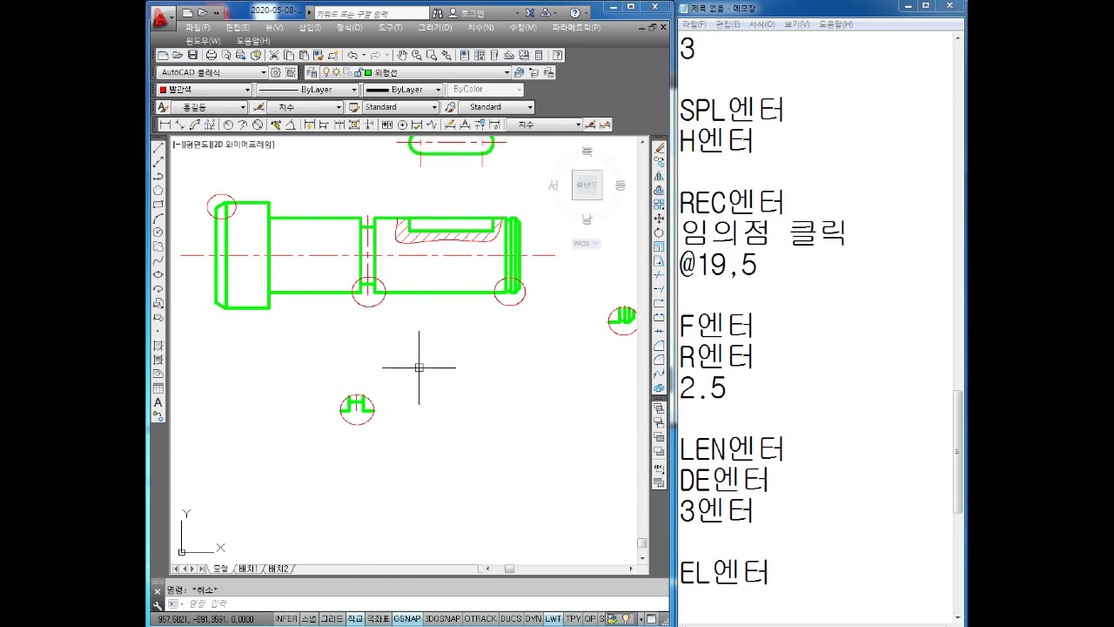
{"action": "scroll", "coordinate": [470, 383], "scroll_direction": "up", "scroll_amount": 1}
{"action": "scroll", "coordinate": [303, 403], "scroll_direction": "up", "scroll_amount": 2}
{"action": "scroll", "coordinate": [281, 319], "scroll_direction": "up", "scroll_amount": 3}
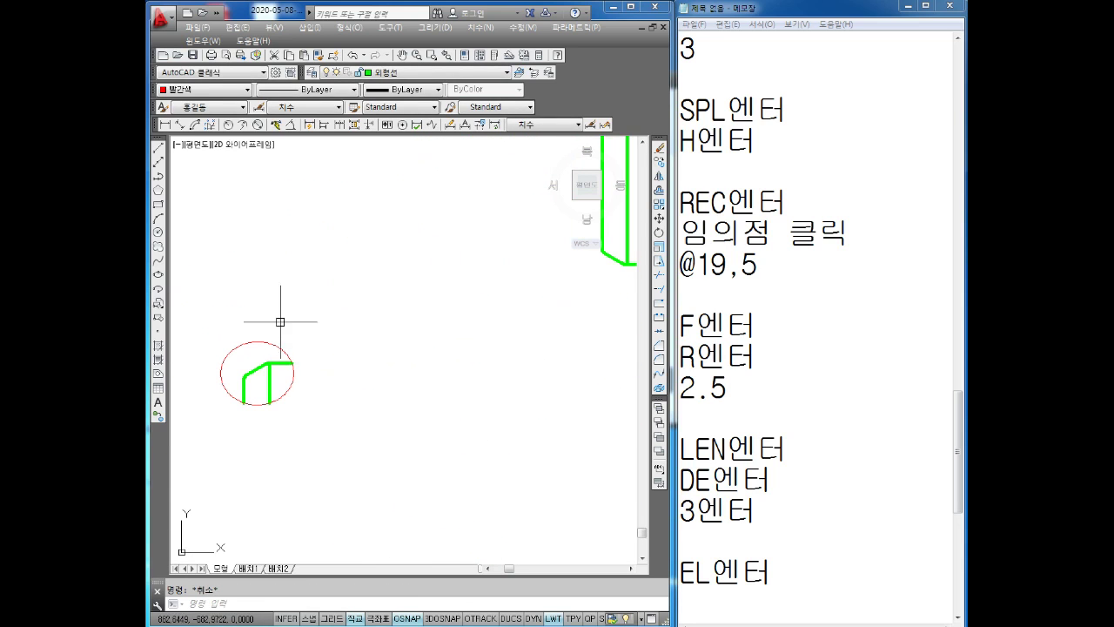
Step: Add the 엔터 and 전부선택 (select all) lines below the EL엔터 note in Notepad
{"action": "left_click", "coordinate": [781, 591]}
{"action": "key", "text": "Return"}
{"action": "key", "text": "Return"}
{"action": "key", "text": "Return"}
{"action": "type", "text": "SC에"}
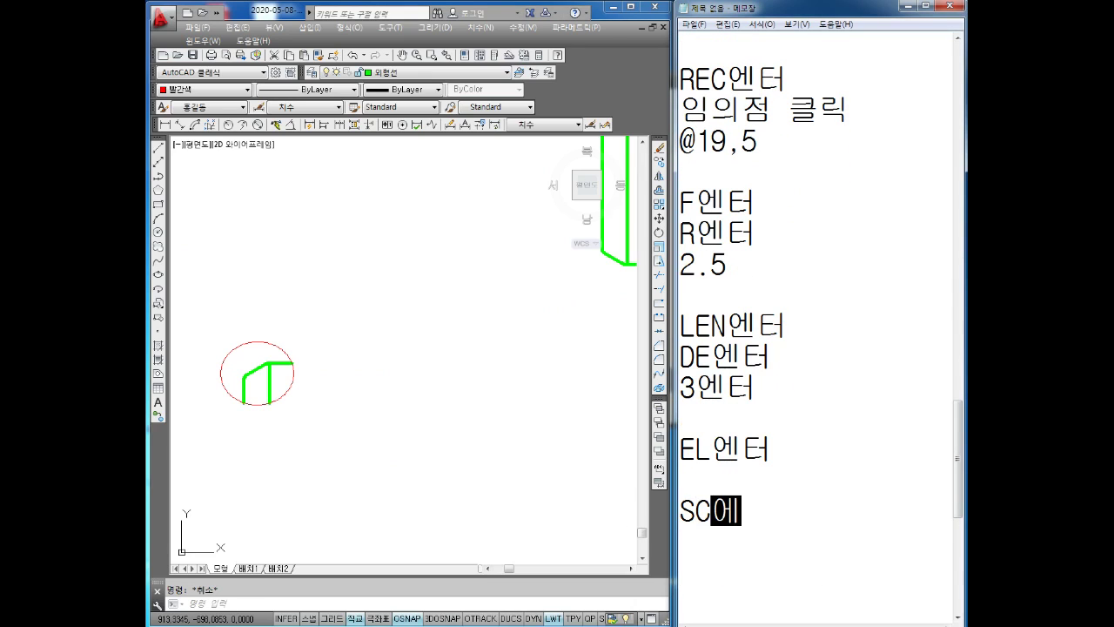
{"action": "type", "text": "엔터"}
{"action": "key", "text": "Return"}
{"action": "type", "text": "전부서"}
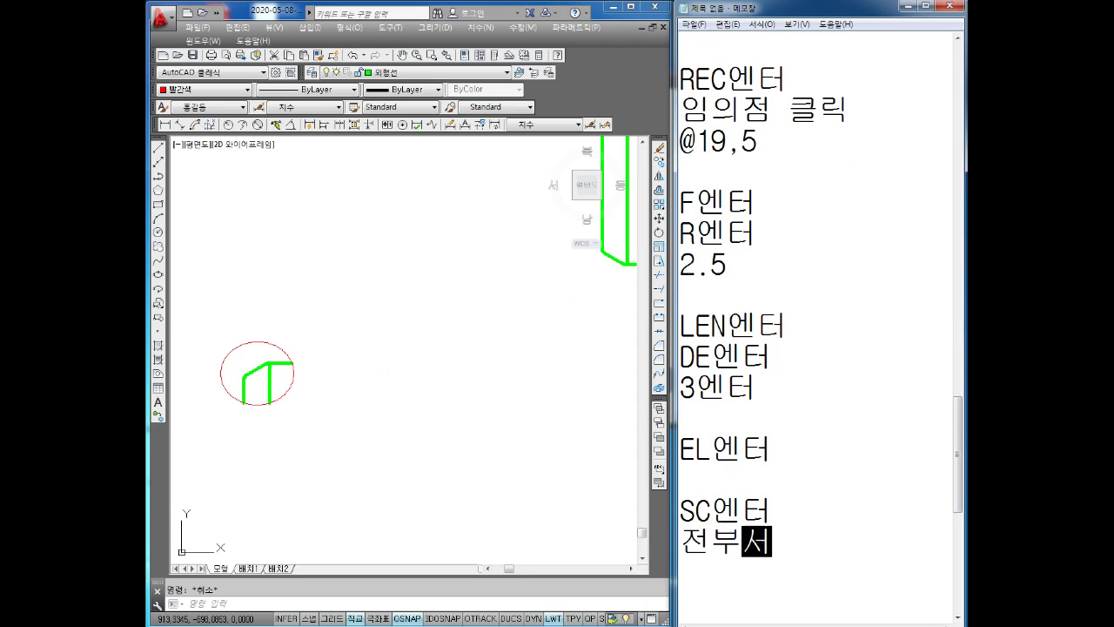
{"action": "type", "text": "ㄴ택"}
{"action": "key", "text": "Return"}
{"action": "type", "text": "준점"}
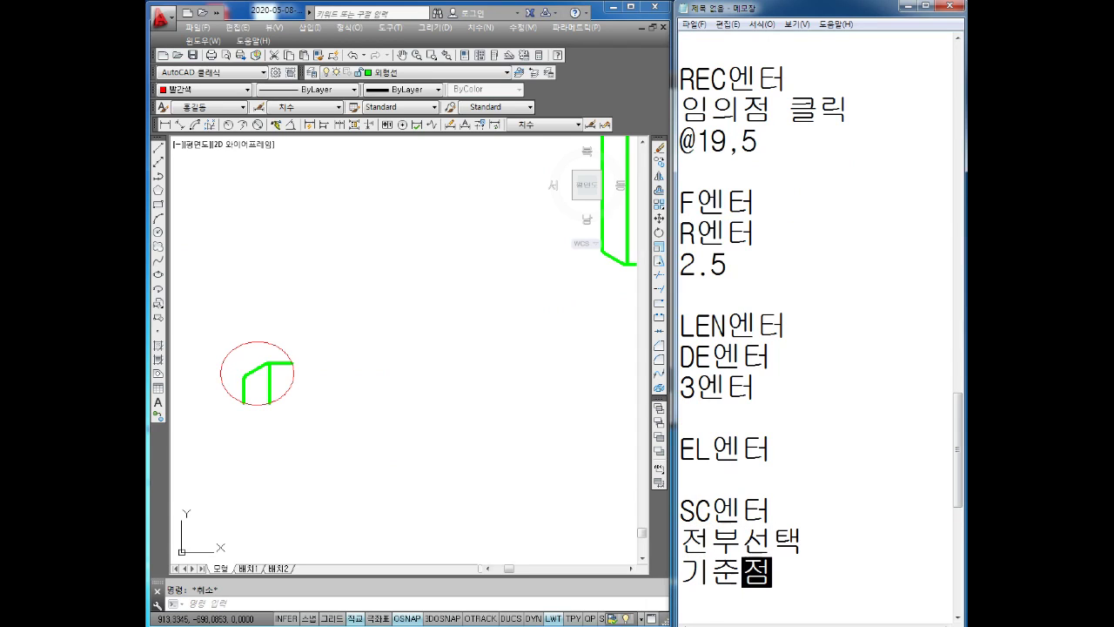
Step: Insert the missing confirm line, then finish the notes with 기준점 and 5엔터
{"action": "key", "text": "Up"}
{"action": "key", "text": "Up"}
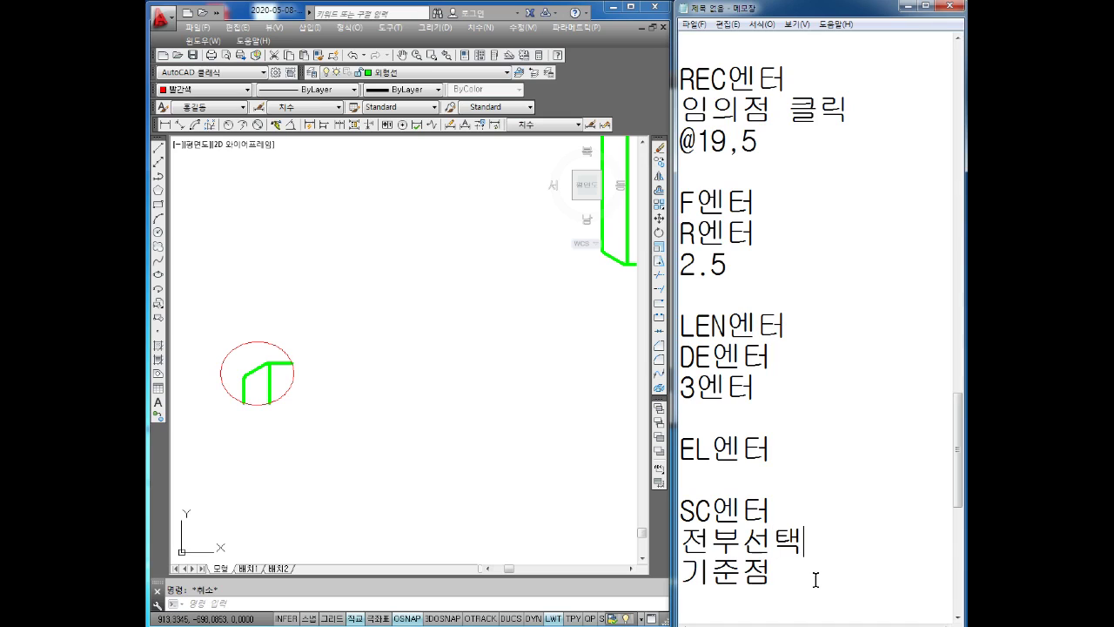
{"action": "key", "text": "Return"}
{"action": "type", "text": "WWㅇ"}
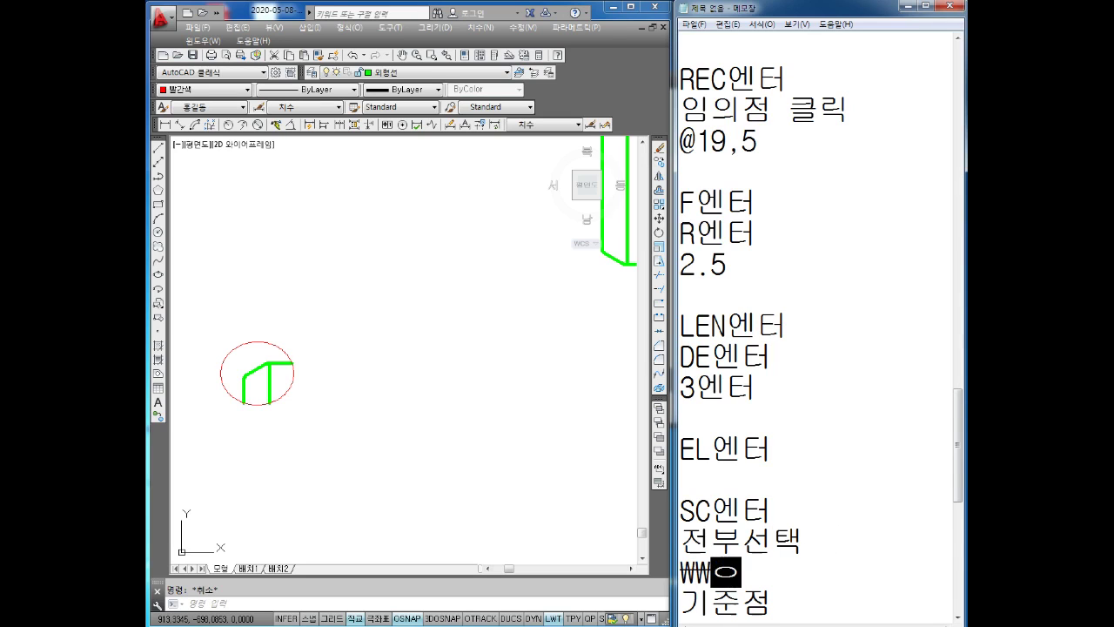
{"action": "type", "text": "엔터"}
{"action": "key", "text": "Down"}
{"action": "key", "text": "Down"}
{"action": "key", "text": "Down"}
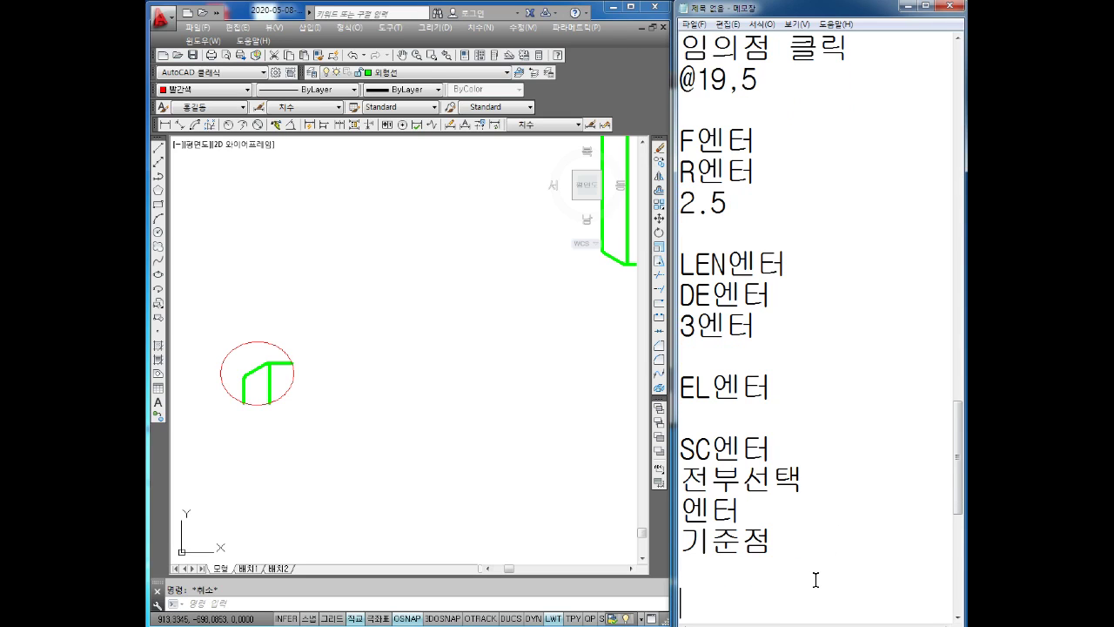
{"action": "type", "text": "5엔터"}
{"action": "key", "text": "Return"}
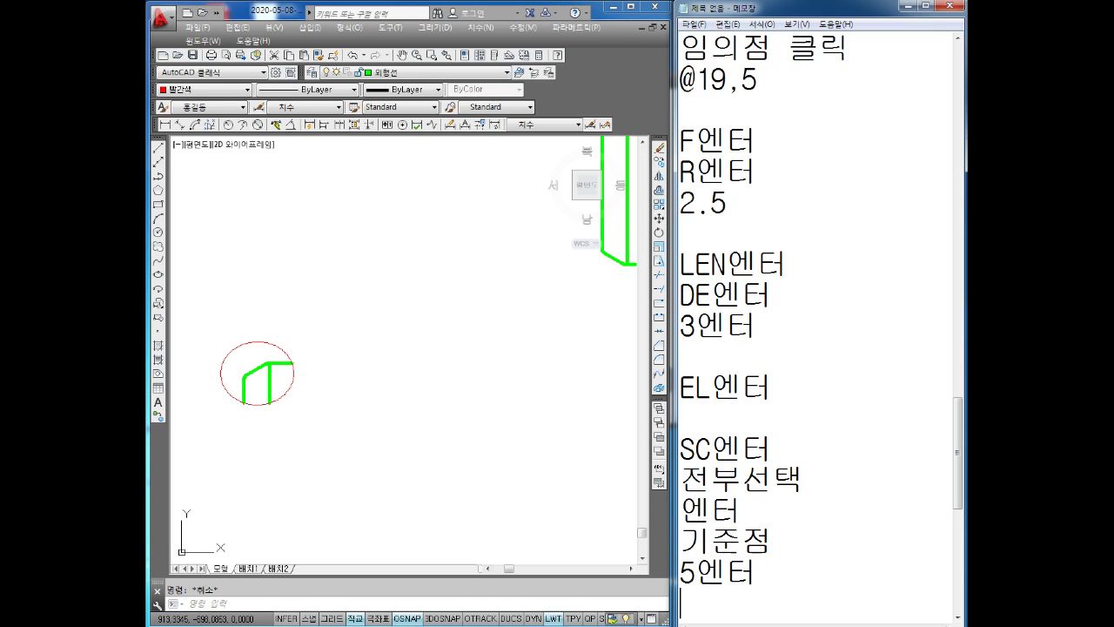
{"action": "scroll", "coordinate": [387, 365], "scroll_direction": "up", "scroll_amount": 2}
{"action": "type", "text": "sc"}
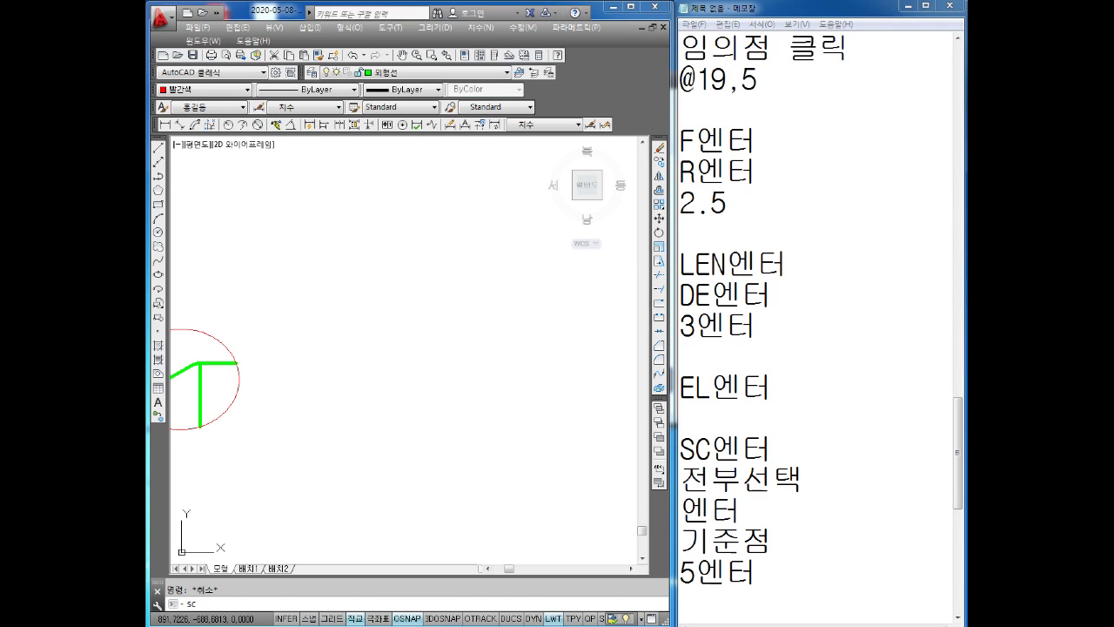
Step: Scale the chamfer detail view up by a factor of 5 about a picked base point
{"action": "key", "text": "Return"}
{"action": "scroll", "coordinate": [341, 343], "scroll_direction": "down", "scroll_amount": 1}
{"action": "left_click", "coordinate": [489, 308]}
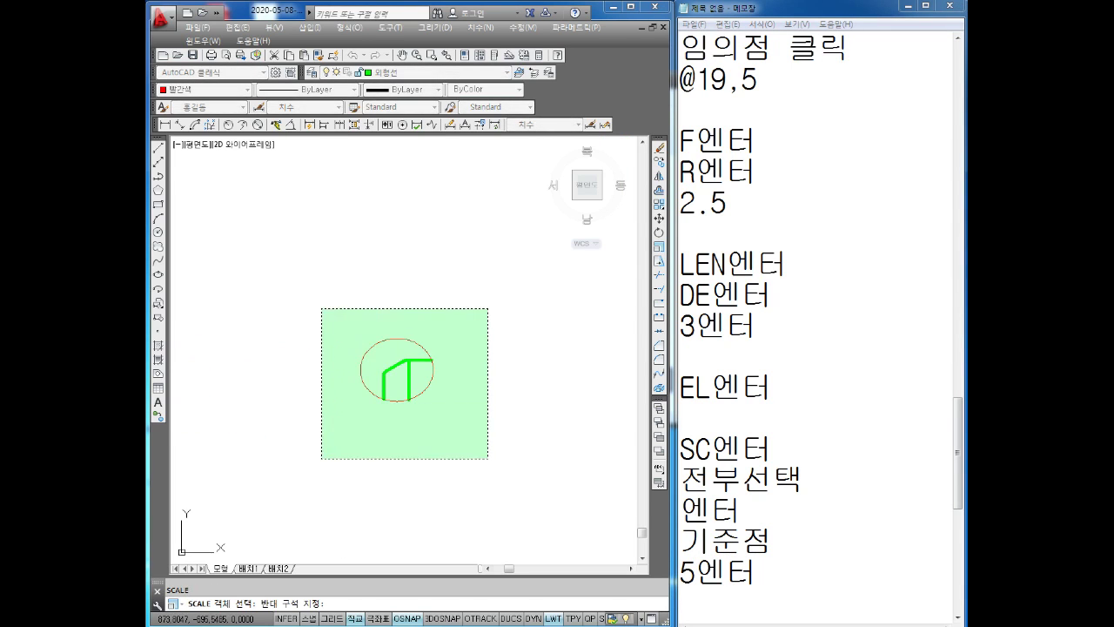
{"action": "left_click", "coordinate": [321, 468]}
{"action": "key", "text": "Return"}
{"action": "left_click", "coordinate": [397, 369]}
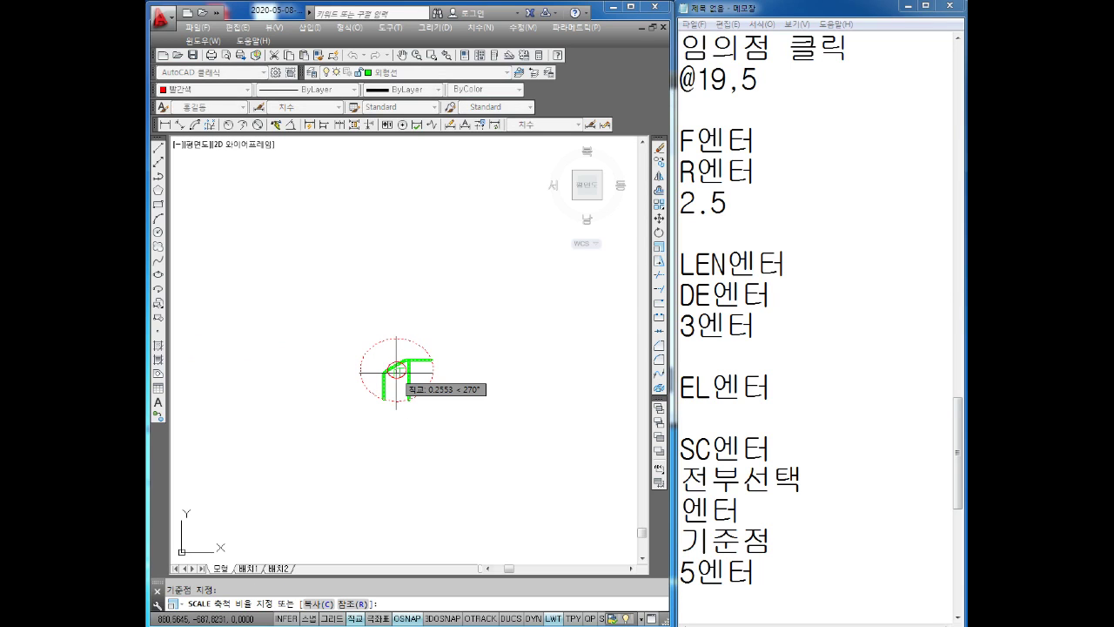
{"action": "type", "text": "5"}
{"action": "key", "text": "Return"}
{"action": "scroll", "coordinate": [398, 373], "scroll_direction": "down", "scroll_amount": 4}
{"action": "scroll", "coordinate": [453, 370], "scroll_direction": "down", "scroll_amount": 1}
{"action": "scroll", "coordinate": [417, 365], "scroll_direction": "up", "scroll_amount": 2}
{"action": "key", "text": "Escape"}
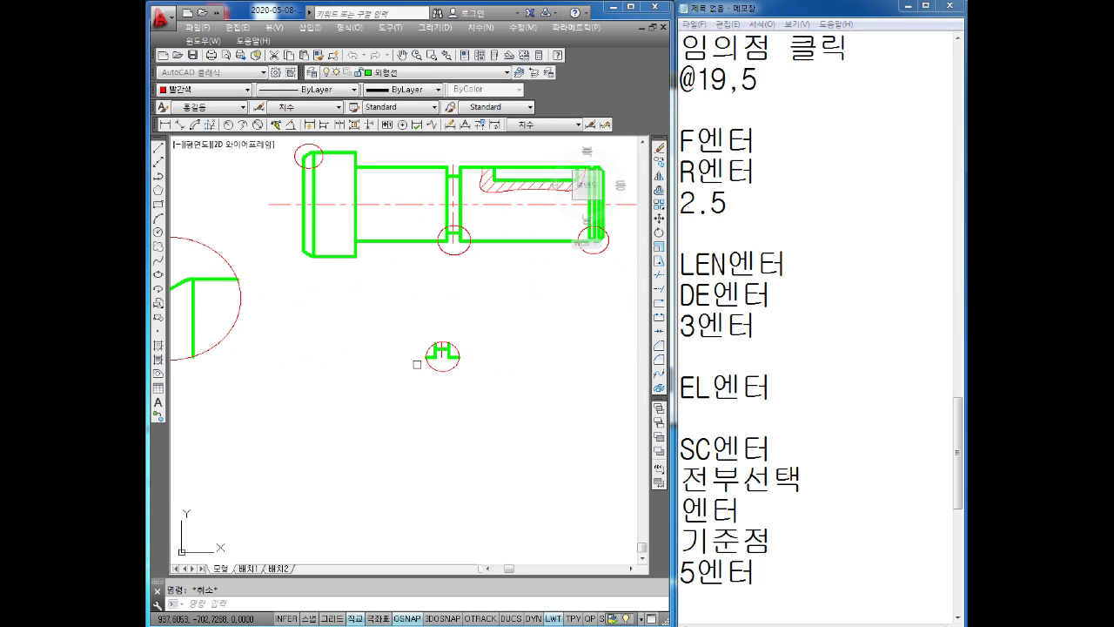
Step: Scale the keyway detail view up five times with SC
{"action": "left_click", "coordinate": [484, 318]}
{"action": "left_click", "coordinate": [404, 404]}
{"action": "type", "text": "sc"}
{"action": "key", "text": "Return"}
{"action": "scroll", "coordinate": [444, 357], "scroll_direction": "up", "scroll_amount": 3}
{"action": "left_click", "coordinate": [448, 357]}
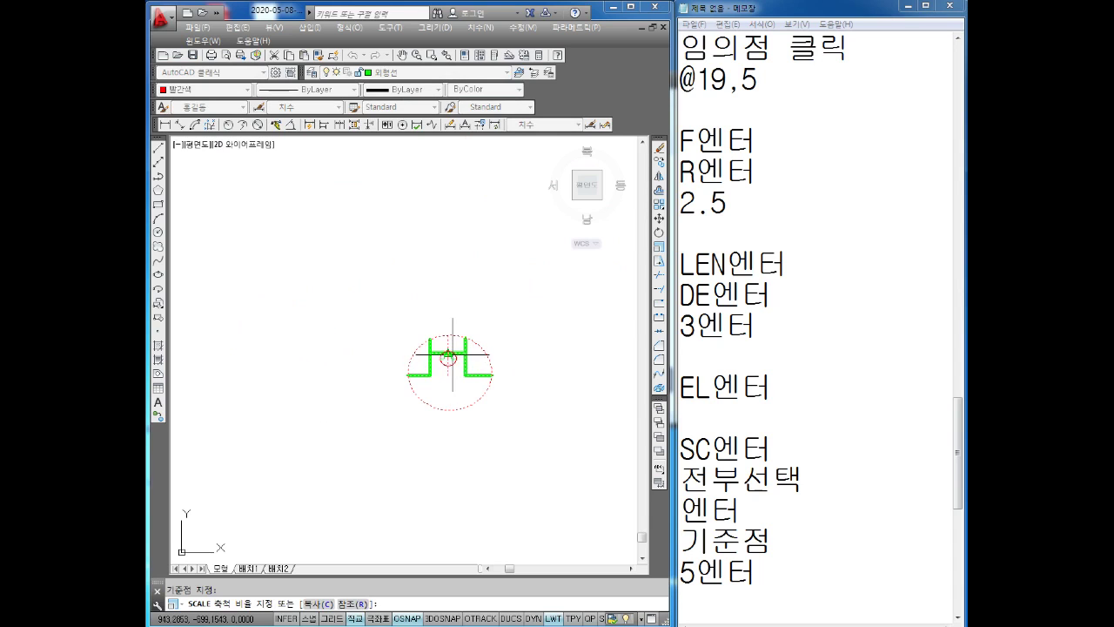
{"action": "type", "text": "5"}
{"action": "key", "text": "Return"}
{"action": "scroll", "coordinate": [450, 355], "scroll_direction": "down", "scroll_amount": 4}
{"action": "scroll", "coordinate": [442, 373], "scroll_direction": "up", "scroll_amount": 1}
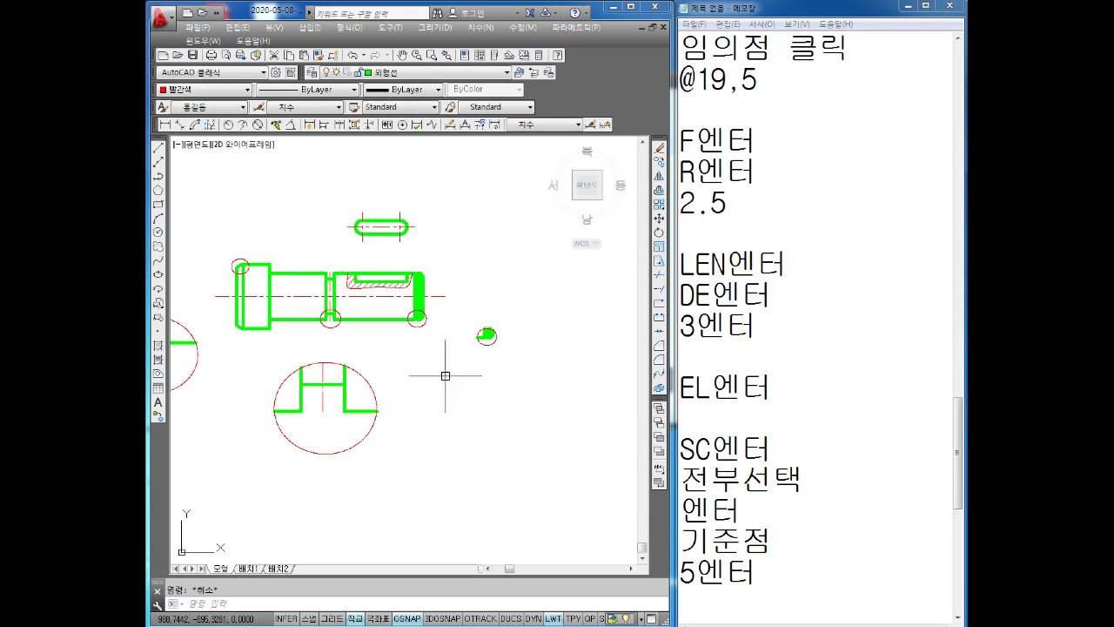
Step: Window-select the remaining small detail and pick a base point for scaling it
{"action": "key", "text": "Return"}
{"action": "left_click", "coordinate": [489, 324]}
{"action": "left_click", "coordinate": [455, 365]}
{"action": "key", "text": "Return"}
{"action": "scroll", "coordinate": [496, 346], "scroll_direction": "up", "scroll_amount": 3}
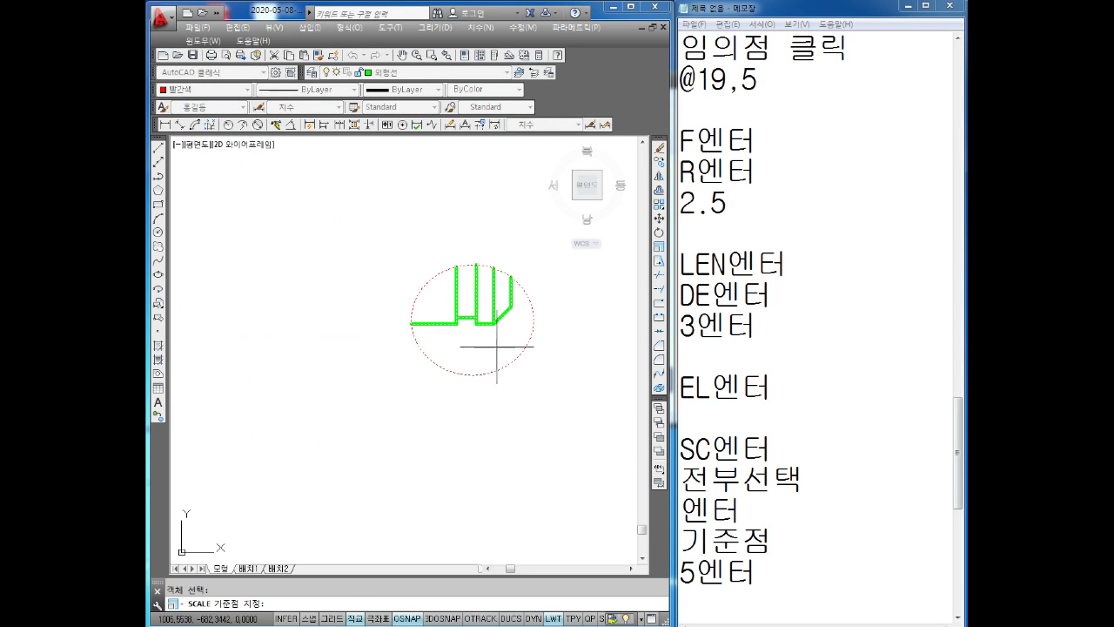
{"action": "double_click", "coordinate": [477, 324]}
Step: Reselect the small detail for scaling, cancel, and pan to show the shaft and details
{"action": "key", "text": "Return"}
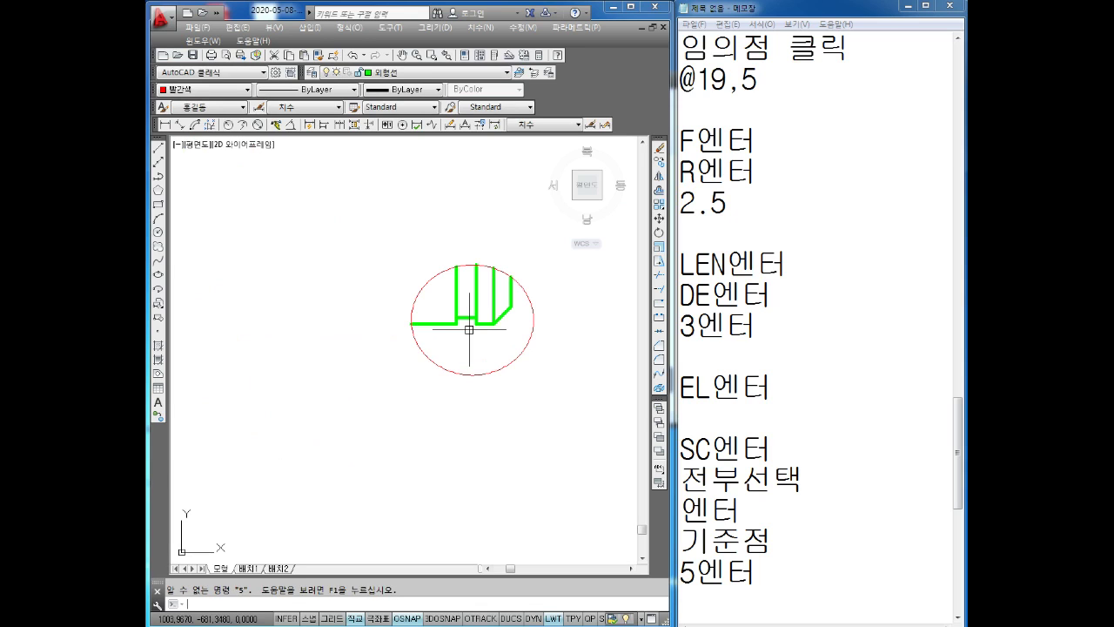
{"action": "middle_click_drag", "start_coordinate": [443, 324], "coordinate": [342, 373]}
{"action": "left_click", "coordinate": [257, 456]}
{"action": "left_click", "coordinate": [418, 300]}
{"action": "key", "text": "Return"}
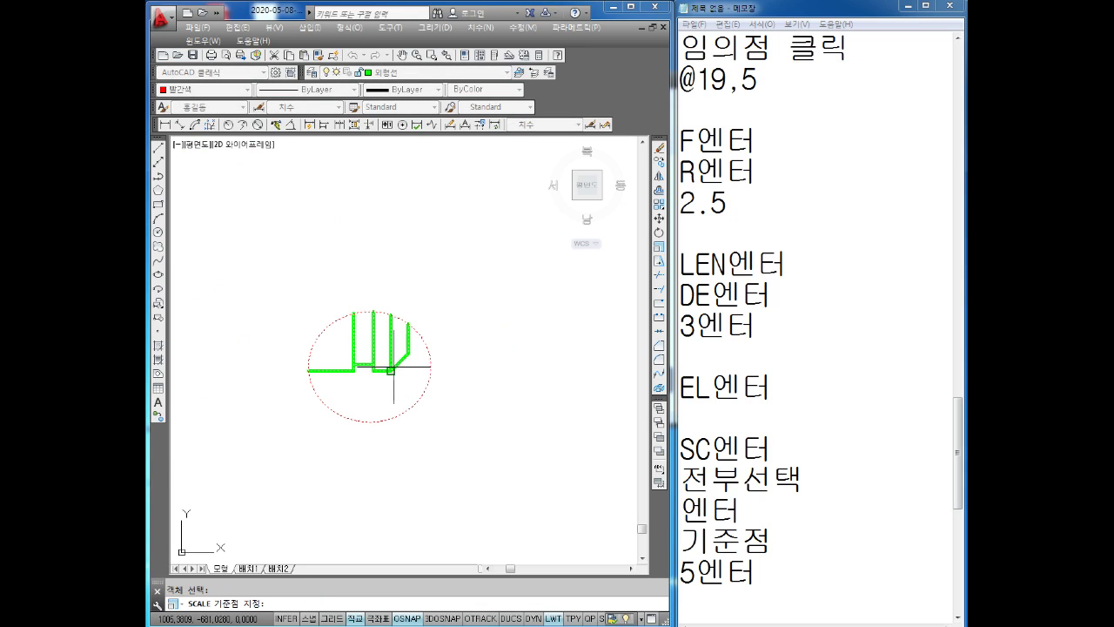
{"action": "key", "text": "Escape"}
{"action": "scroll", "coordinate": [369, 366], "scroll_direction": "up", "scroll_amount": 3}
{"action": "scroll", "coordinate": [372, 374], "scroll_direction": "down", "scroll_amount": 3}
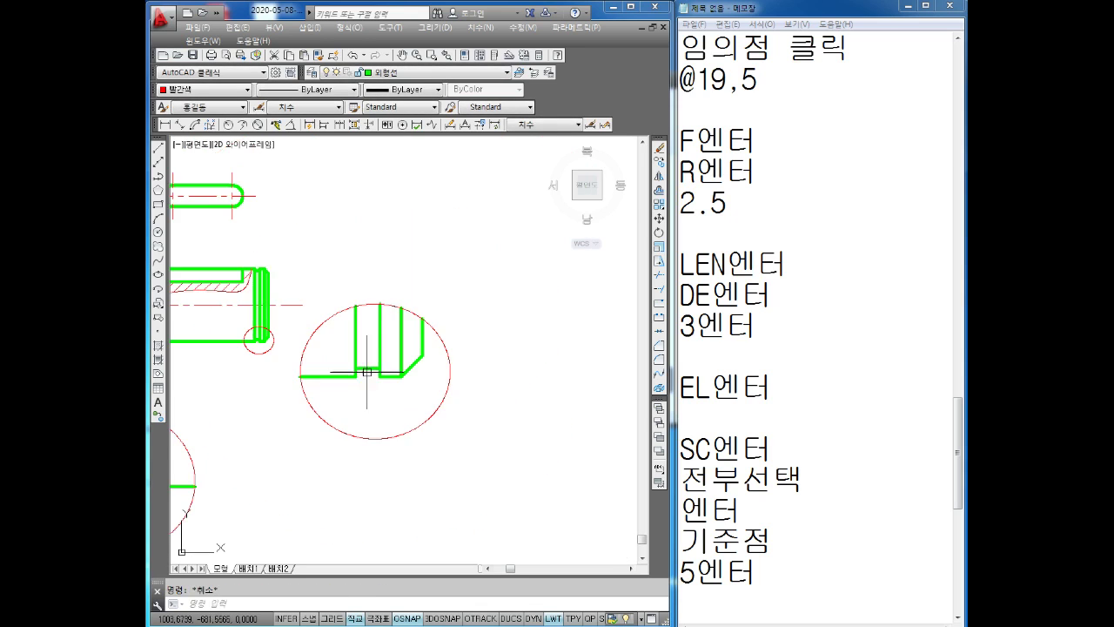
{"action": "mouse_move", "coordinate": [415, 343]}
{"action": "middle_mouse_down"}
{"action": "mouse_move", "coordinate": [423, 386]}
{"action": "mouse_move", "coordinate": [361, 386]}
{"action": "mouse_move", "coordinate": [393, 394]}
{"action": "middle_mouse_up"}
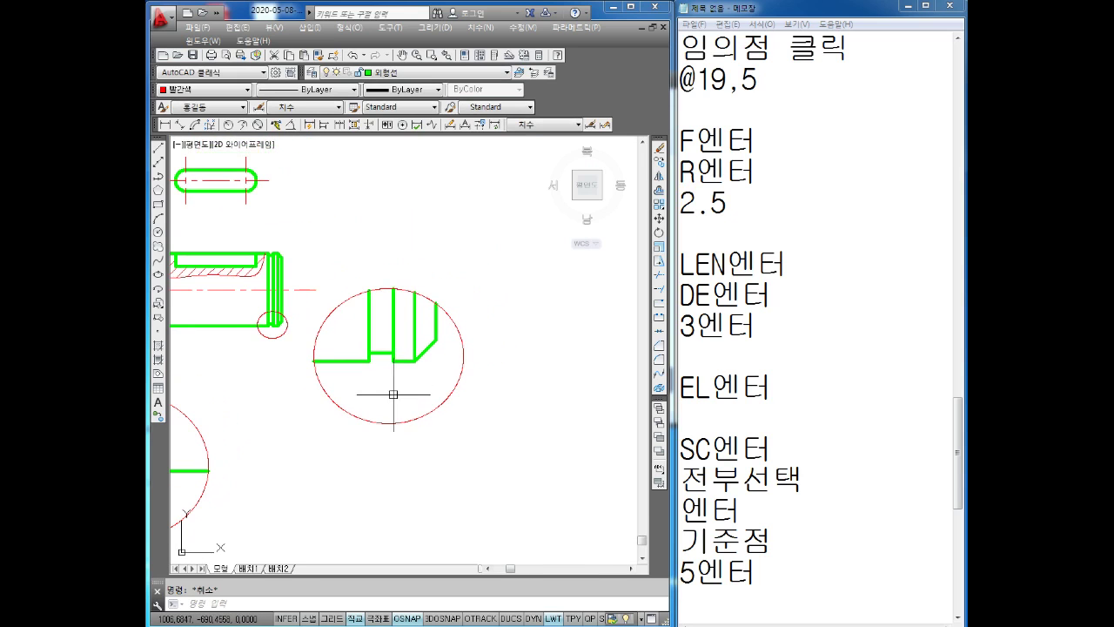
{"action": "type", "text": "m"}
{"action": "key", "text": "Return"}
{"action": "left_click", "coordinate": [481, 298]}
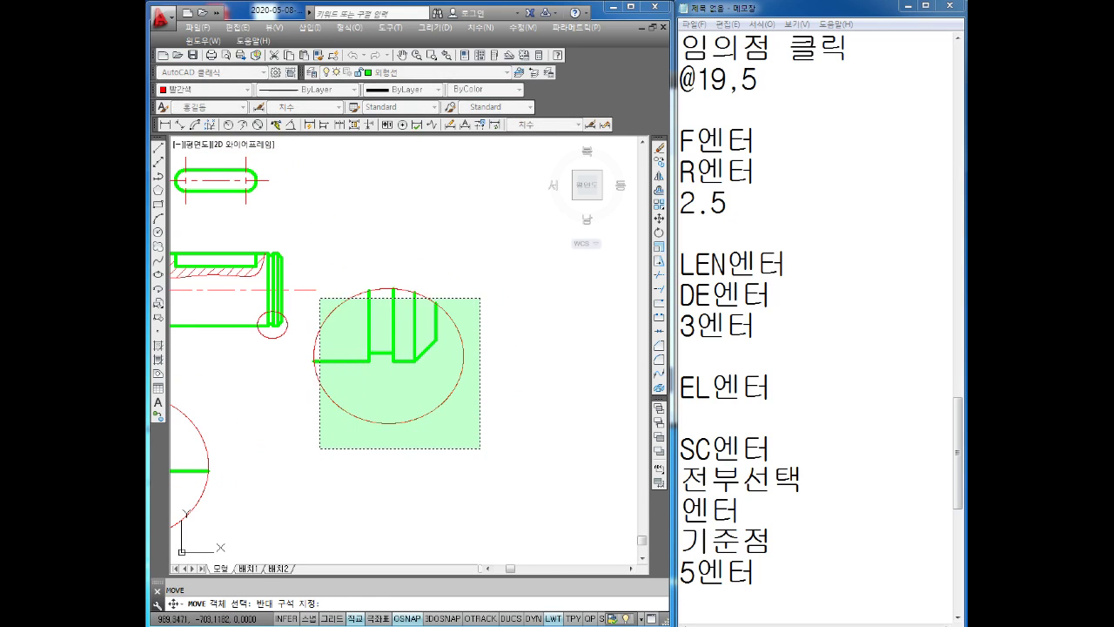
{"action": "left_click", "coordinate": [311, 454]}
{"action": "key", "text": "Return"}
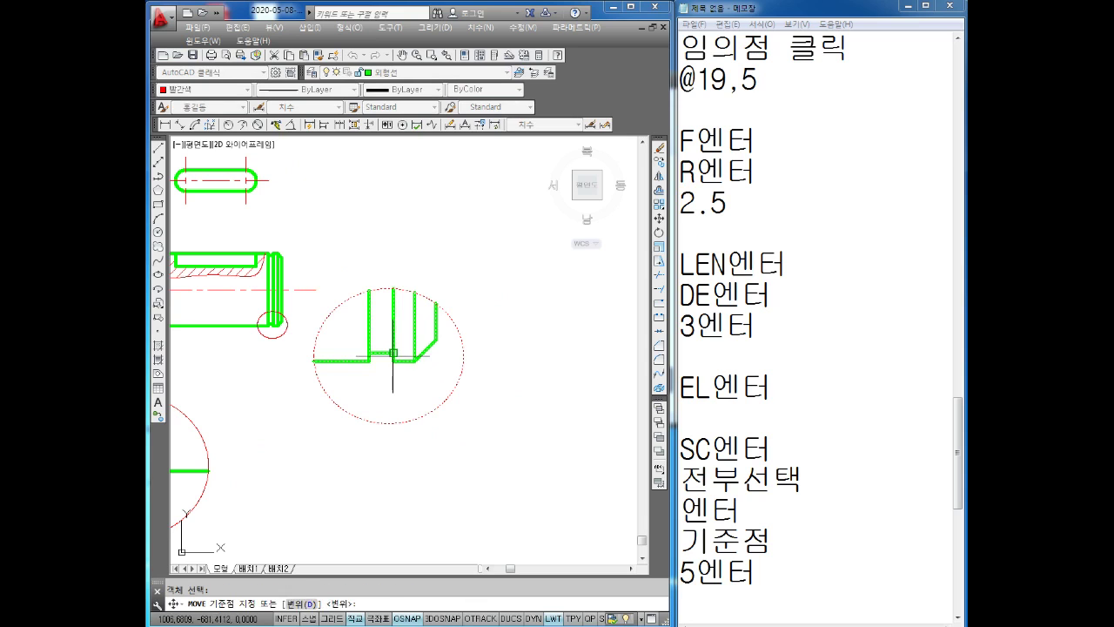
{"action": "left_click", "coordinate": [389, 355]}
{"action": "key", "text": "F8"}
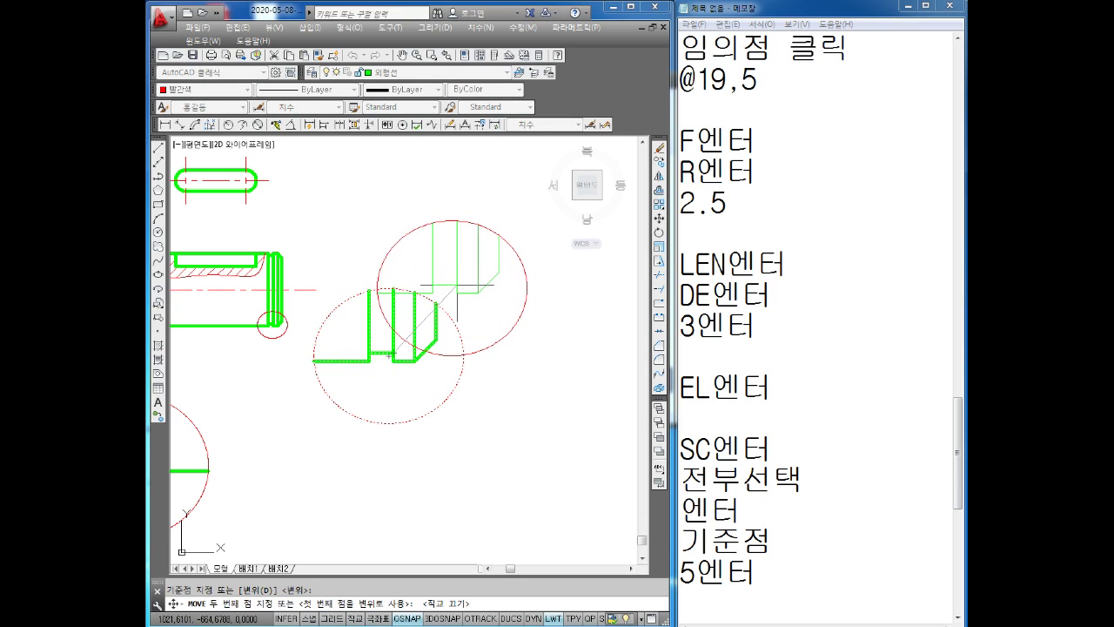
{"action": "key", "text": "Escape"}
{"action": "scroll", "coordinate": [391, 366], "scroll_direction": "down", "scroll_amount": 3}
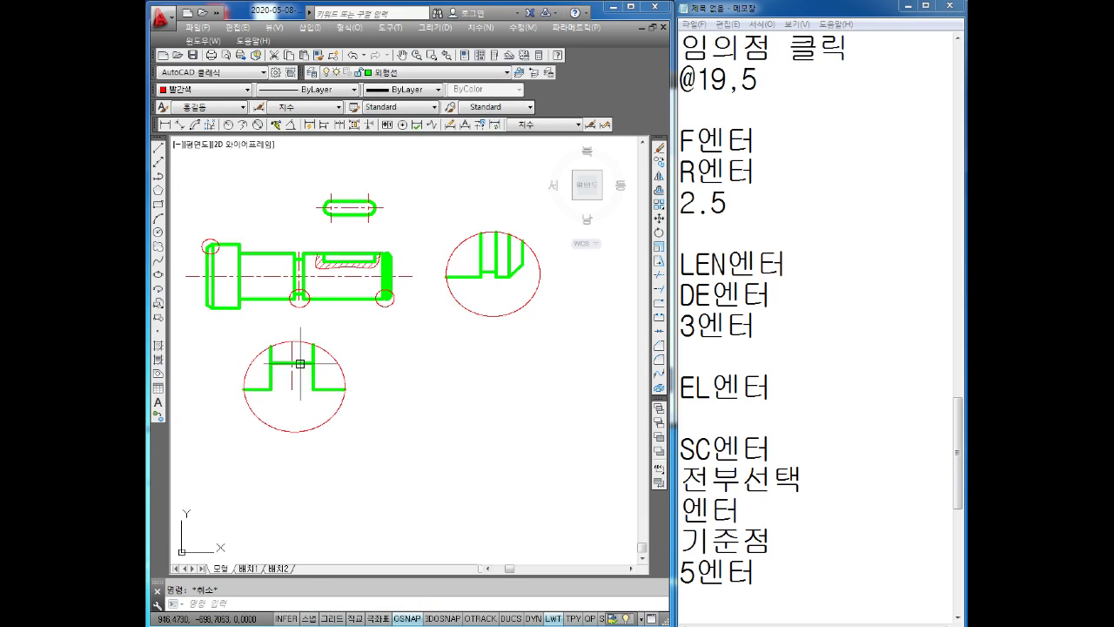
{"action": "middle_click_drag", "start_coordinate": [392, 376], "coordinate": [402, 367]}
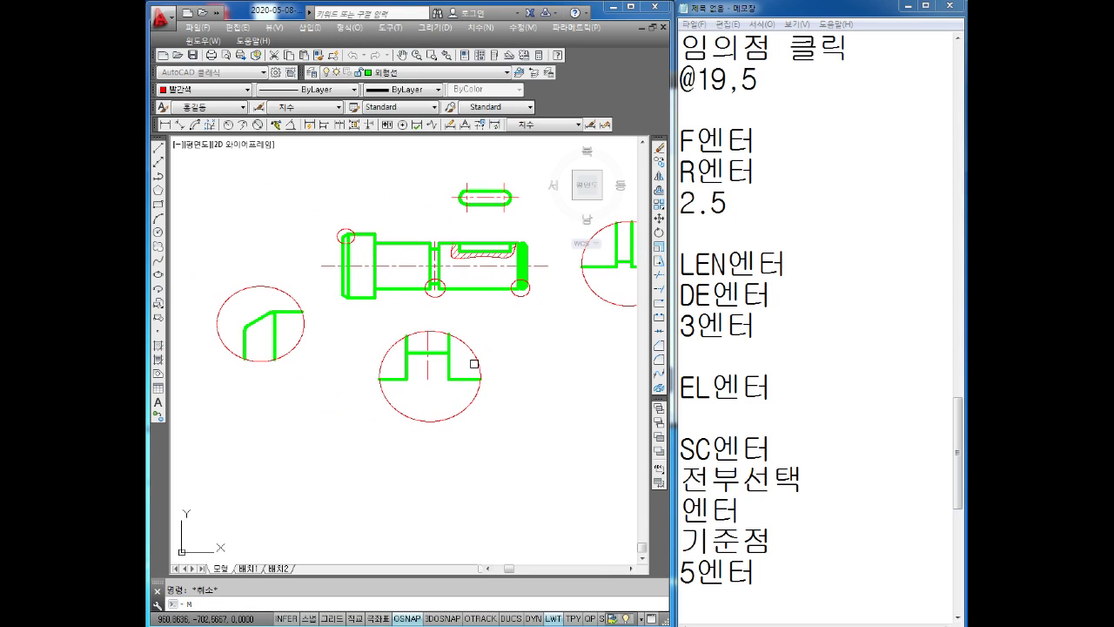
{"action": "key", "text": "Return"}
{"action": "left_click", "coordinate": [507, 324]}
{"action": "left_click", "coordinate": [344, 454]}
{"action": "key", "text": "Return"}
{"action": "left_click", "coordinate": [427, 405]}
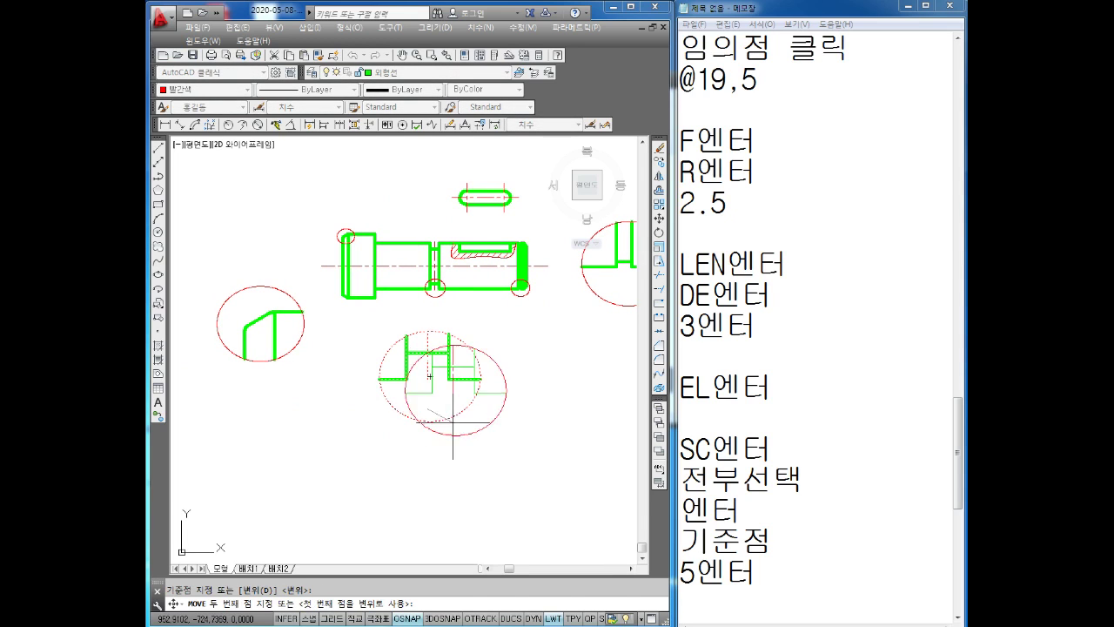
{"action": "key", "text": "Escape"}
{"action": "middle_click_drag", "start_coordinate": [328, 379], "coordinate": [359, 413]}
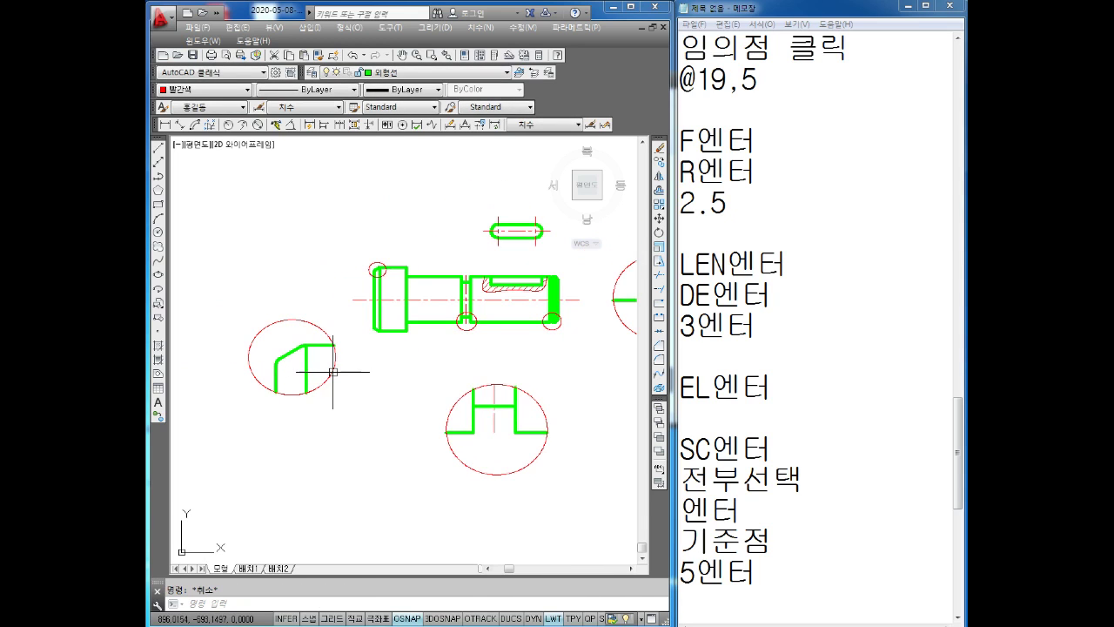
{"action": "middle_click_drag", "start_coordinate": [332, 372], "coordinate": [273, 389]}
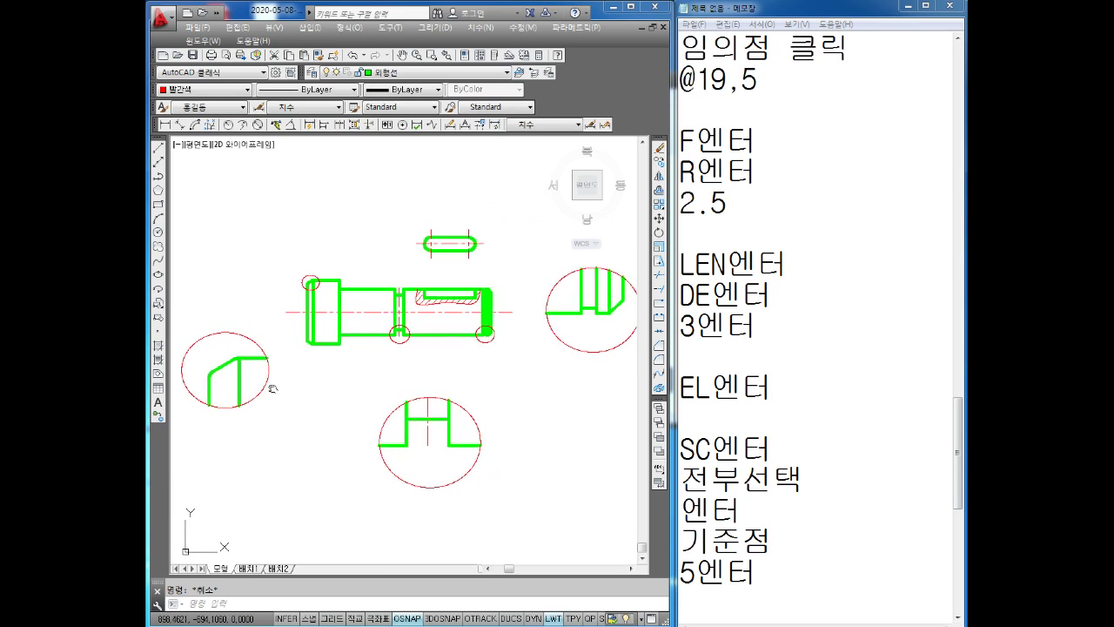
{"action": "scroll", "coordinate": [384, 364], "scroll_direction": "down", "scroll_amount": 2}
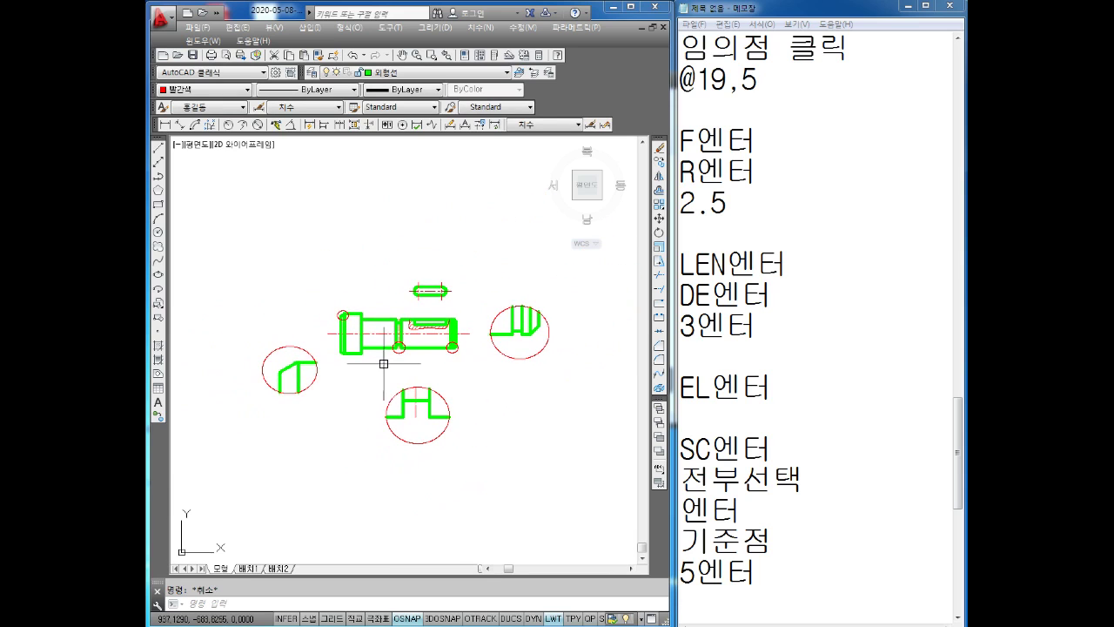
{"action": "scroll", "coordinate": [389, 363], "scroll_direction": "up", "scroll_amount": 2}
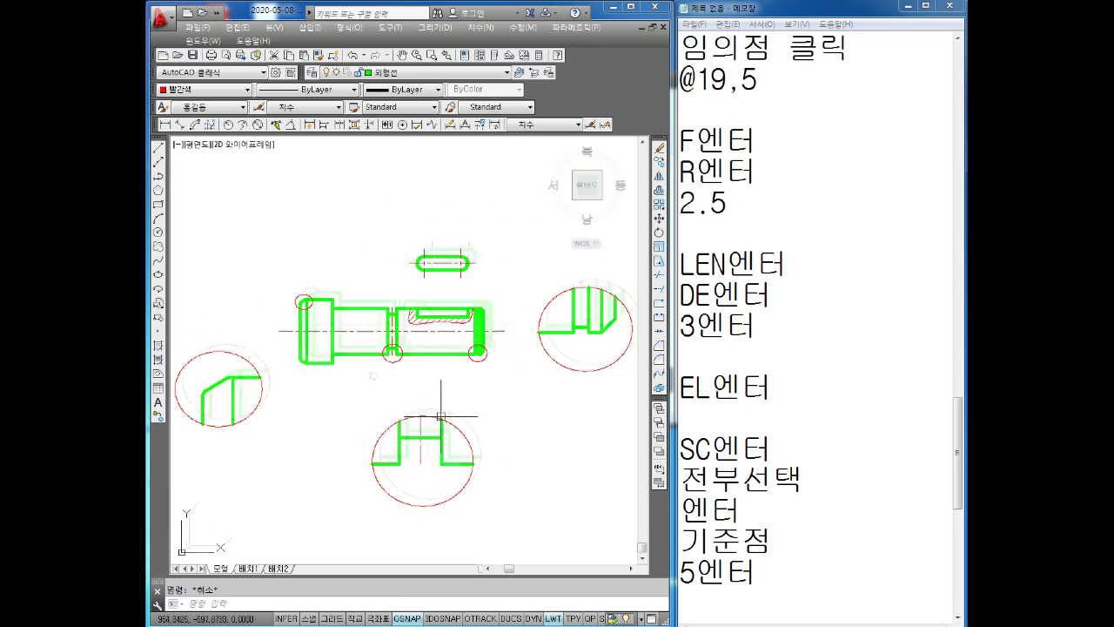
{"action": "scroll", "coordinate": [384, 279], "scroll_direction": "up", "scroll_amount": 3}
{"action": "scroll", "coordinate": [418, 318], "scroll_direction": "up", "scroll_amount": 1}
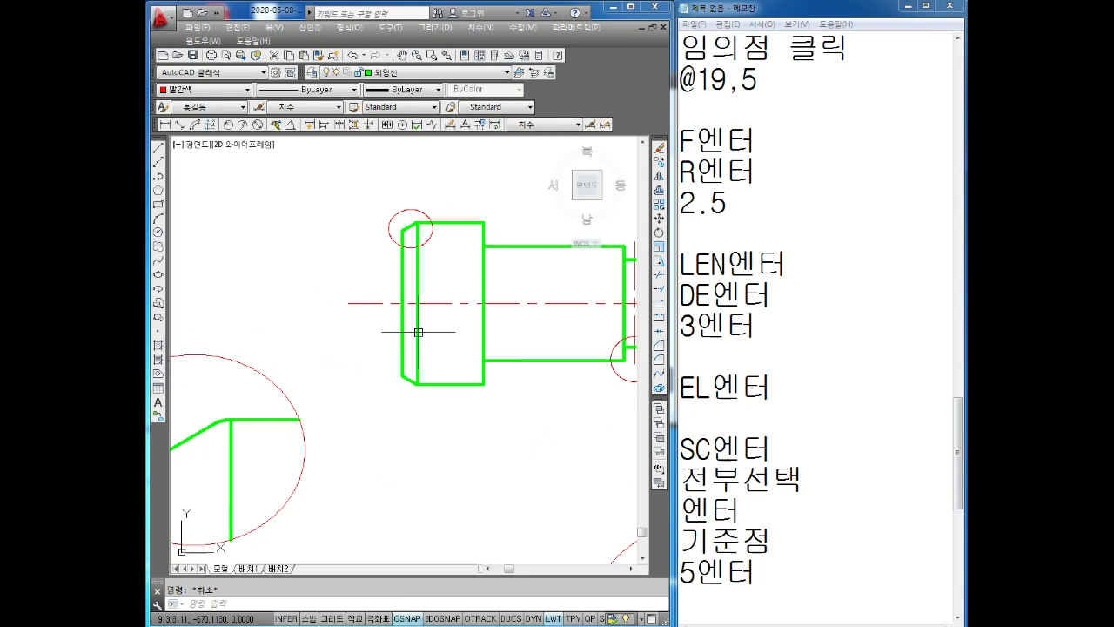
Step: Begin a linear dimension at the collar's lower corner, then cancel the misplaced attempt
{"action": "scroll", "coordinate": [419, 331], "scroll_direction": "up", "scroll_amount": 2}
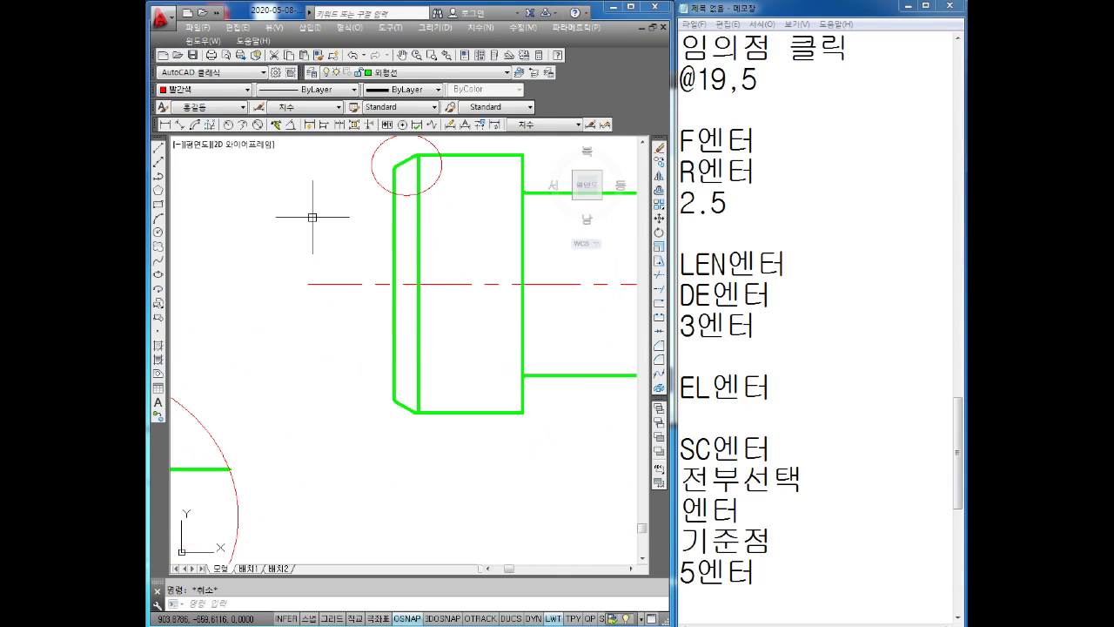
{"action": "left_click", "coordinate": [165, 125]}
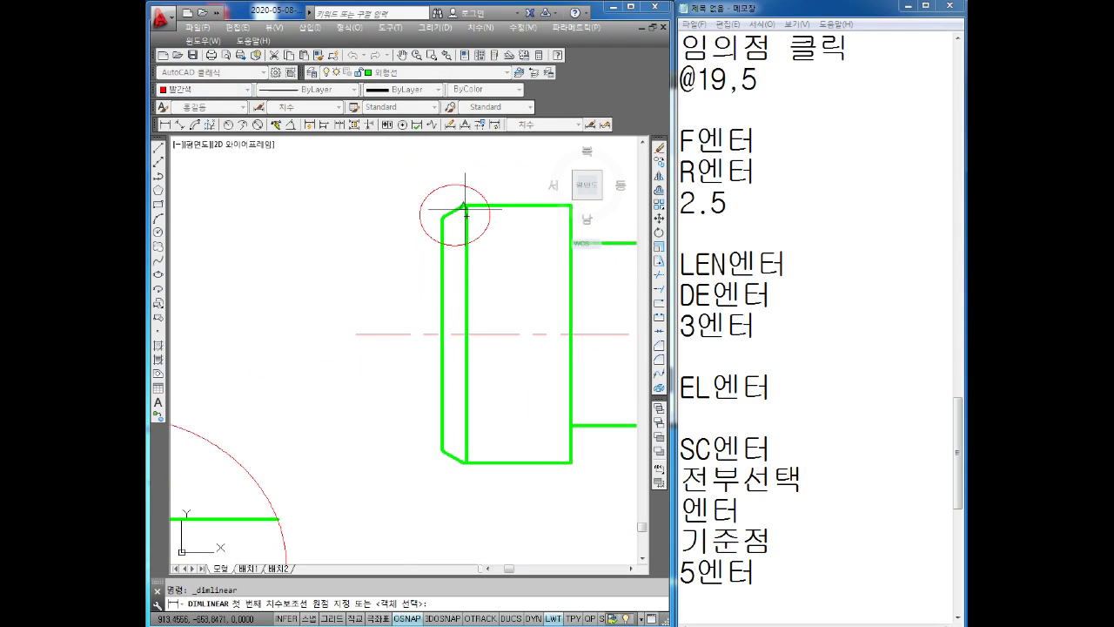
{"action": "scroll", "coordinate": [465, 213], "scroll_direction": "up", "scroll_amount": 2}
{"action": "scroll", "coordinate": [469, 223], "scroll_direction": "up", "scroll_amount": 2}
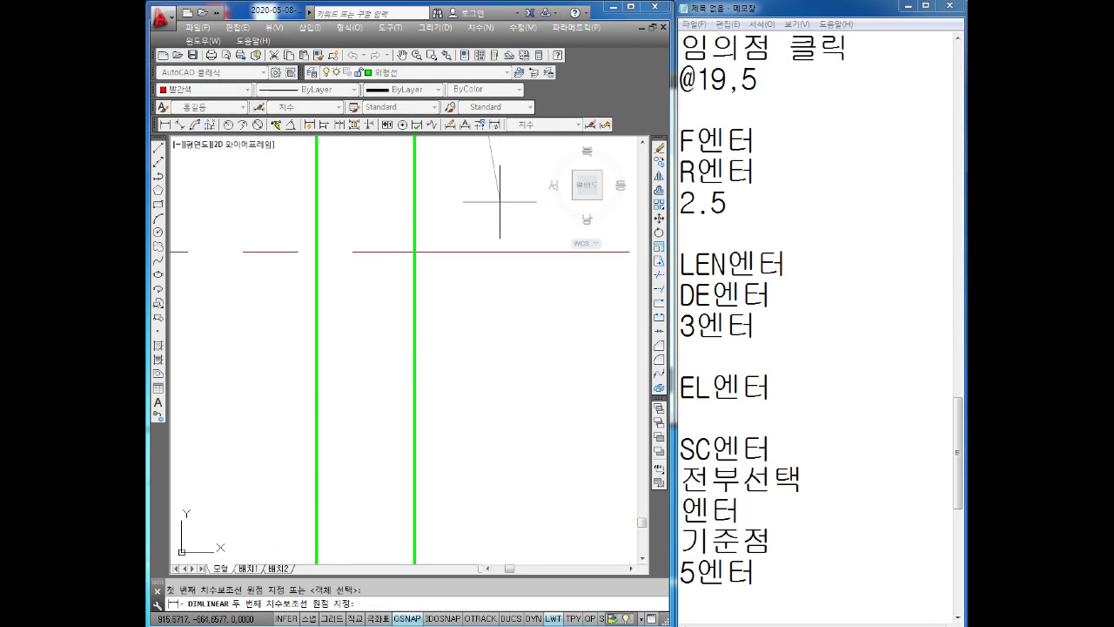
{"action": "scroll", "coordinate": [497, 319], "scroll_direction": "down", "scroll_amount": 3}
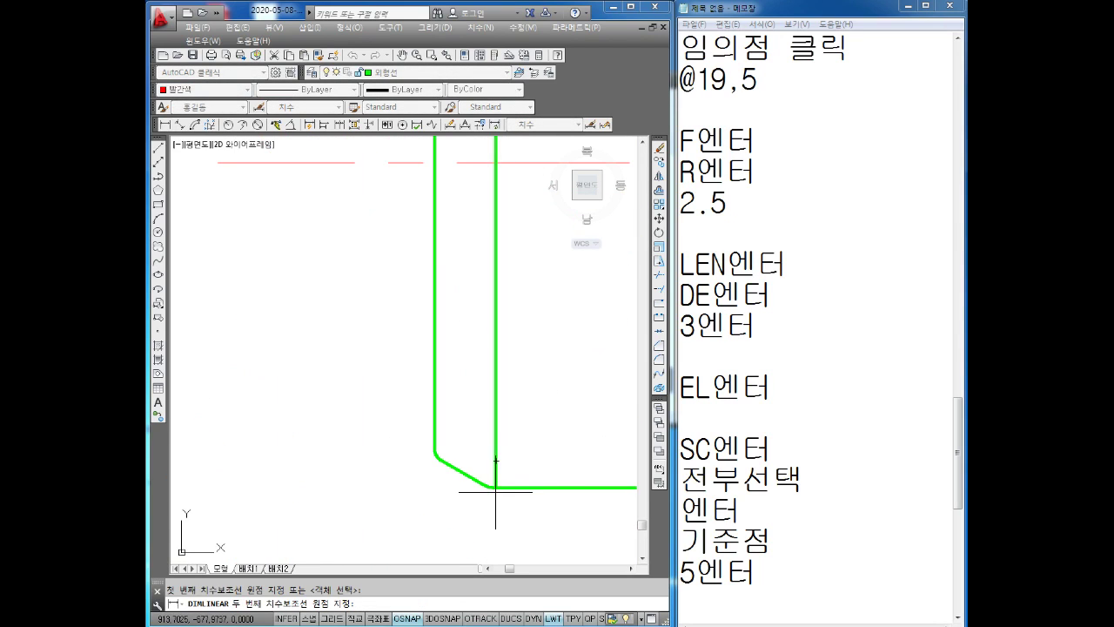
{"action": "left_click", "coordinate": [496, 486]}
{"action": "key", "text": "Escape"}
Step: Dimension the left collar's height with a vertical 24 dimension placed to its left
{"action": "key", "text": "Return"}
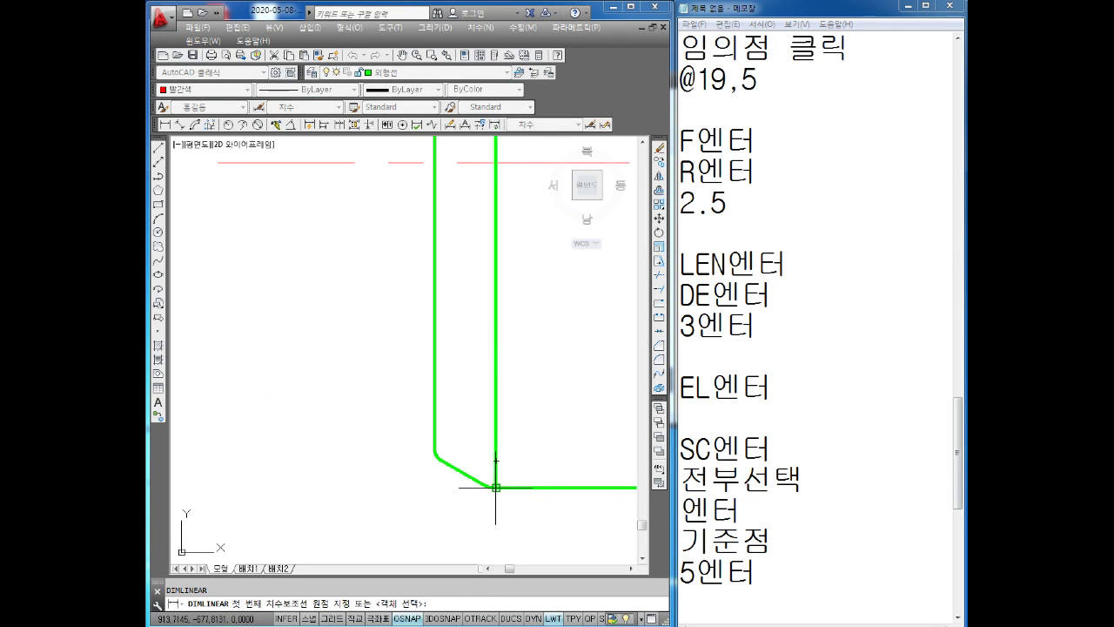
{"action": "left_click", "coordinate": [497, 486]}
{"action": "mouse_move", "coordinate": [497, 459]}
{"action": "middle_mouse_down"}
{"action": "mouse_move", "coordinate": [497, 552]}
{"action": "mouse_move", "coordinate": [497, 336]}
{"action": "middle_mouse_up"}
{"action": "scroll", "coordinate": [490, 497], "scroll_direction": "up", "scroll_amount": 3}
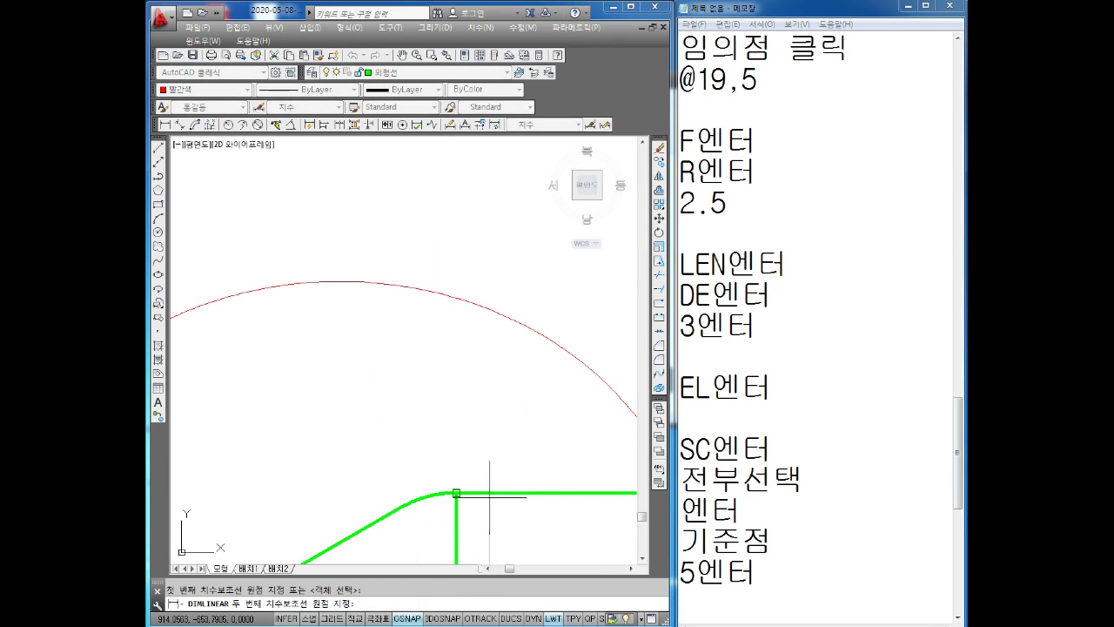
{"action": "left_click", "coordinate": [456, 493]}
{"action": "scroll", "coordinate": [456, 493], "scroll_direction": "down", "scroll_amount": 3}
{"action": "scroll", "coordinate": [435, 348], "scroll_direction": "up", "scroll_amount": 3}
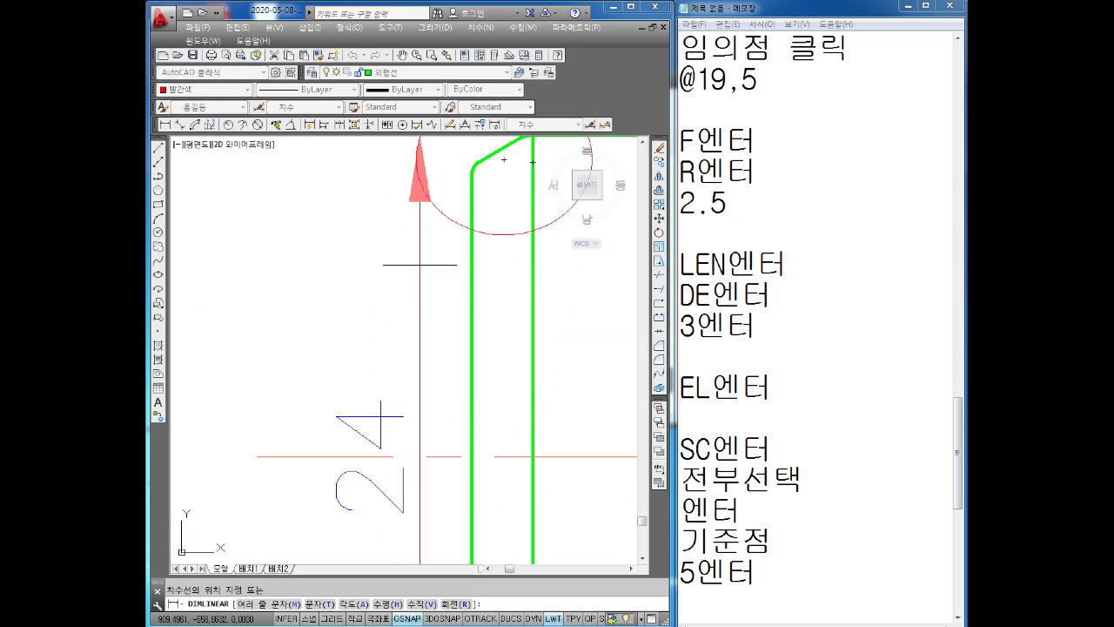
{"action": "mouse_move", "coordinate": [385, 348]}
{"action": "middle_mouse_down"}
{"action": "mouse_move", "coordinate": [312, 295]}
{"action": "mouse_move", "coordinate": [385, 273]}
{"action": "middle_mouse_up"}
{"action": "left_click", "coordinate": [261, 296]}
{"action": "key", "text": "Escape"}
Step: Append h8 to the dimension text so it reads 24h8
{"action": "double_click", "coordinate": [351, 312]}
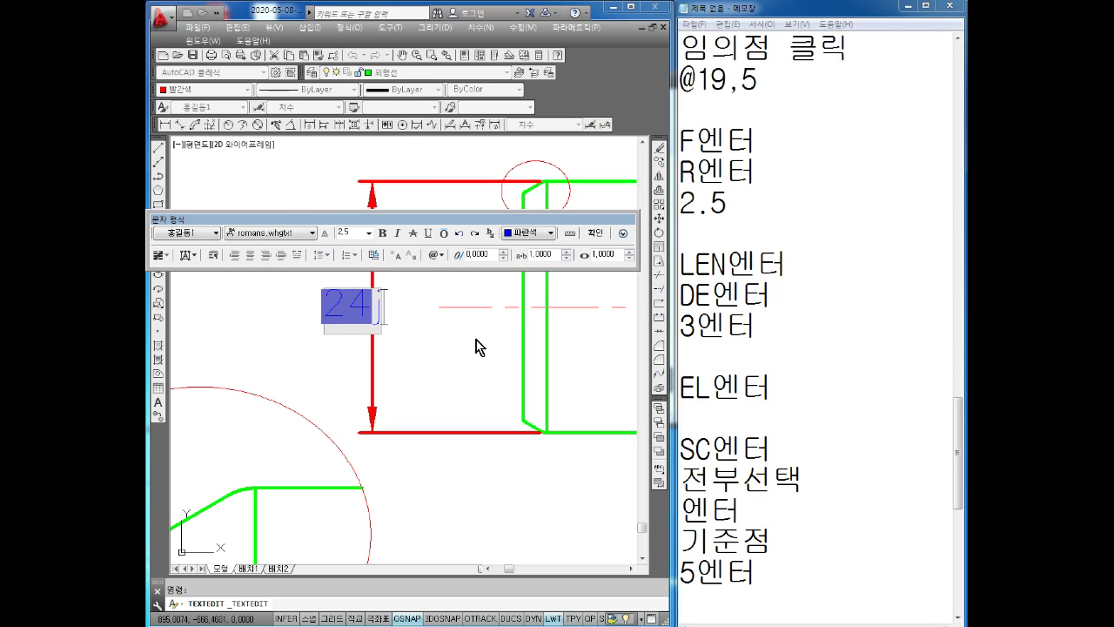
{"action": "type", "text": "h8"}
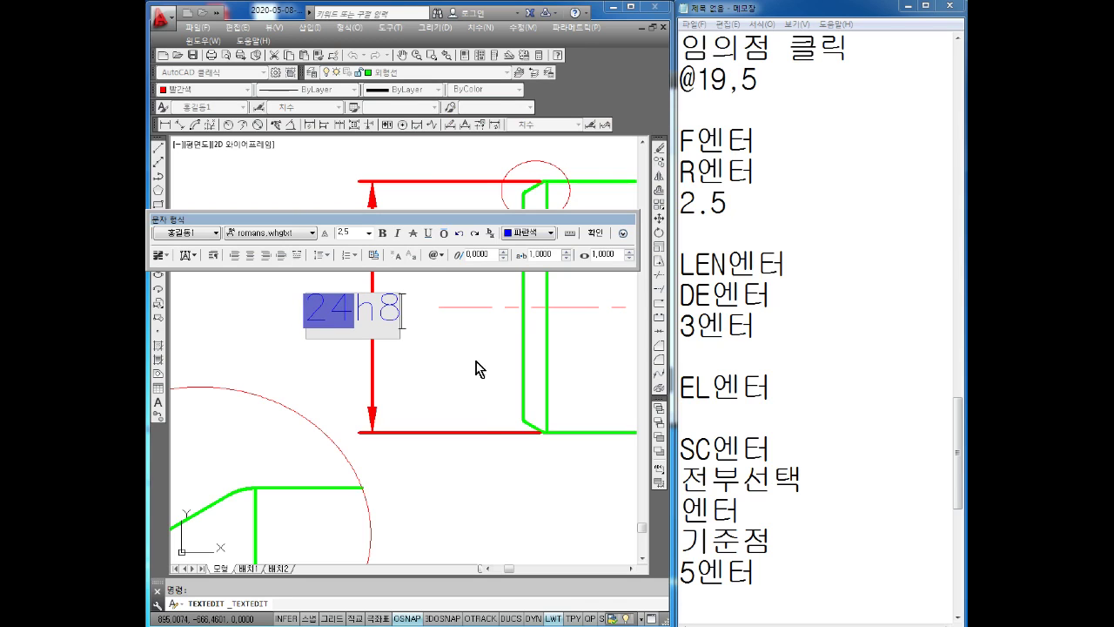
{"action": "left_click", "coordinate": [478, 369]}
{"action": "scroll", "coordinate": [446, 351], "scroll_direction": "down", "scroll_amount": 4}
{"action": "left_click", "coordinate": [412, 334]}
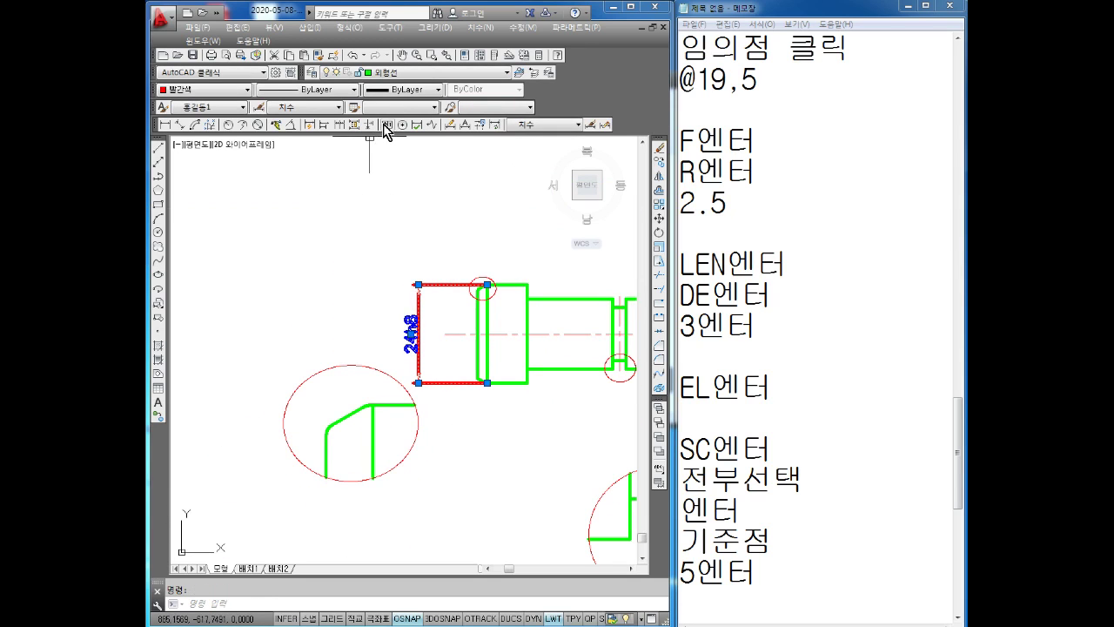
Step: Put the 24h8 dimension on the 치수선 layer
{"action": "left_click", "coordinate": [411, 72]}
{"action": "left_click", "coordinate": [409, 145]}
{"action": "key", "text": "Escape"}
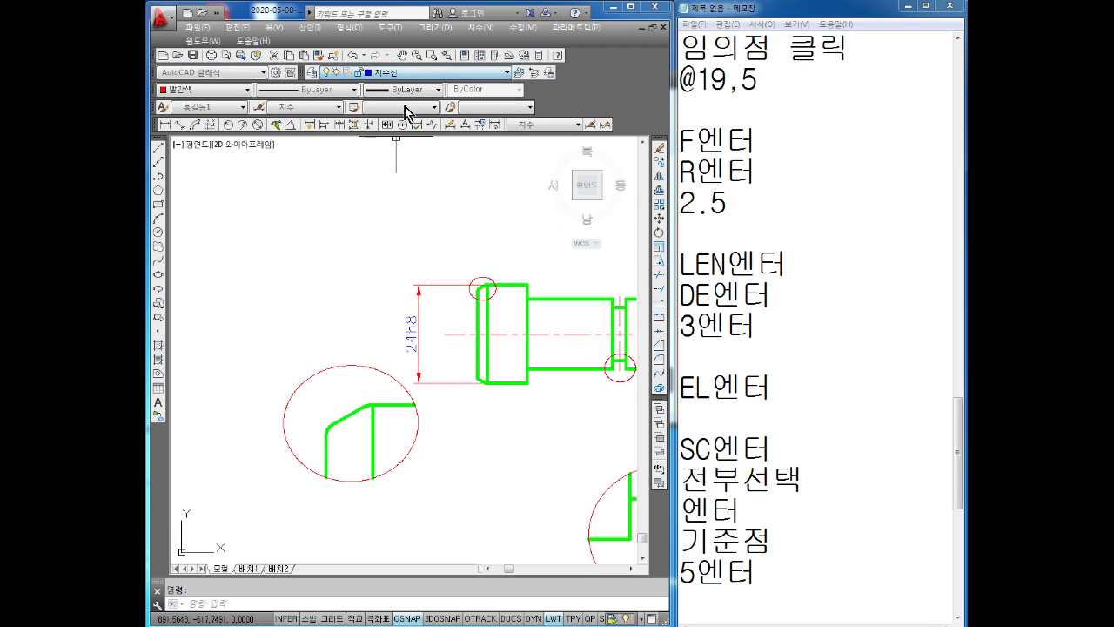
{"action": "left_click", "coordinate": [409, 72]}
{"action": "left_click", "coordinate": [410, 145]}
{"action": "key", "text": "Escape"}
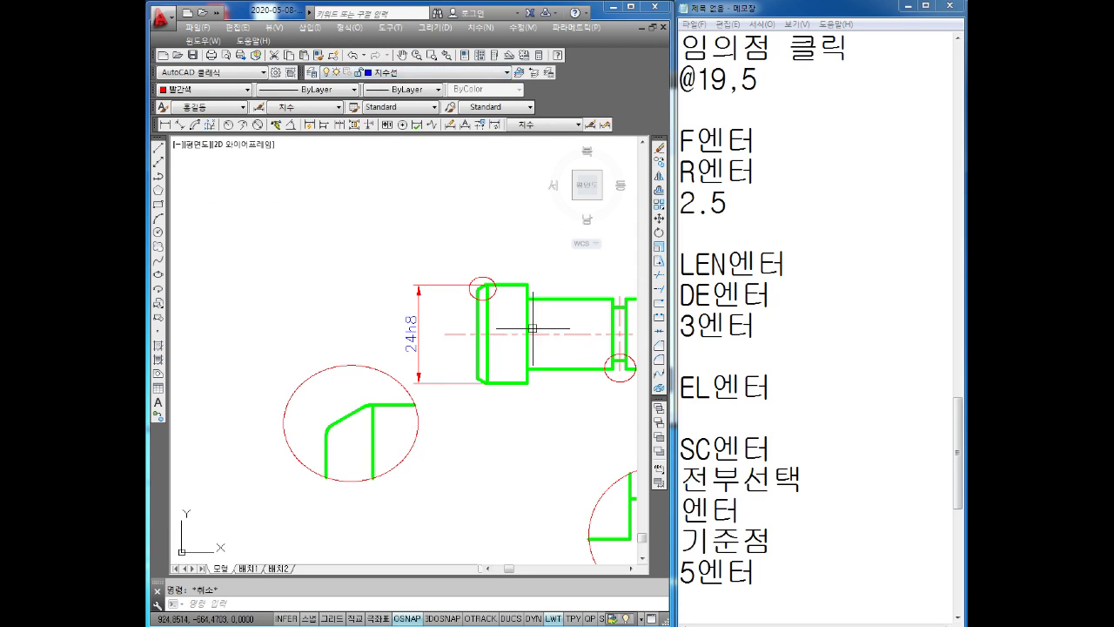
Step: Dimension the left collar's width with a 12 linear dimension below the shaft
{"action": "middle_click_drag", "start_coordinate": [532, 329], "coordinate": [490, 289]}
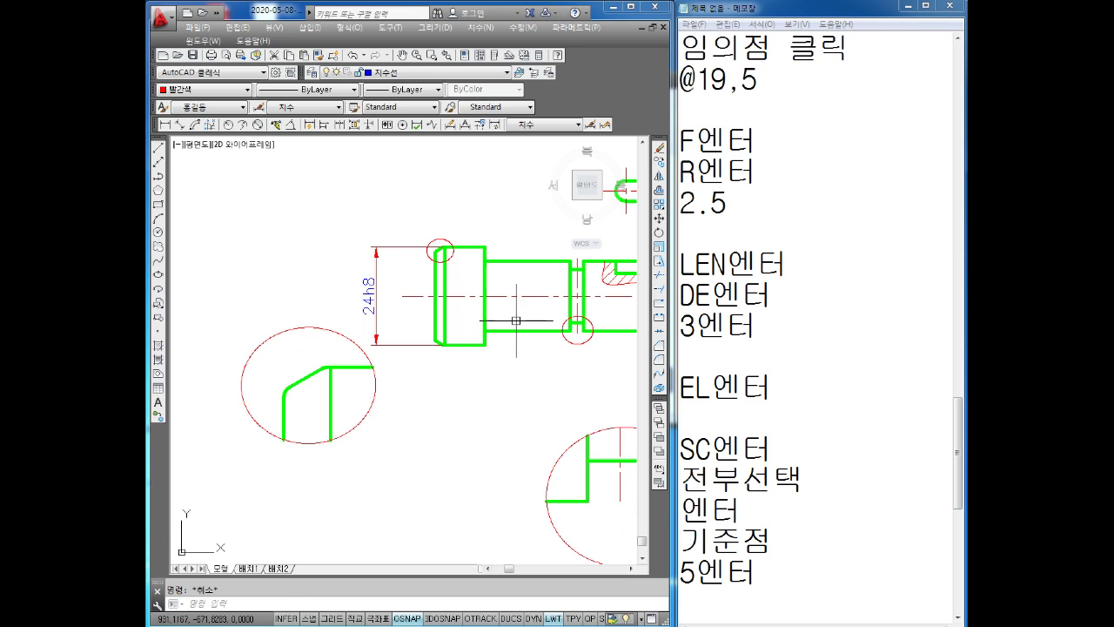
{"action": "scroll", "coordinate": [496, 409], "scroll_direction": "up", "scroll_amount": 2}
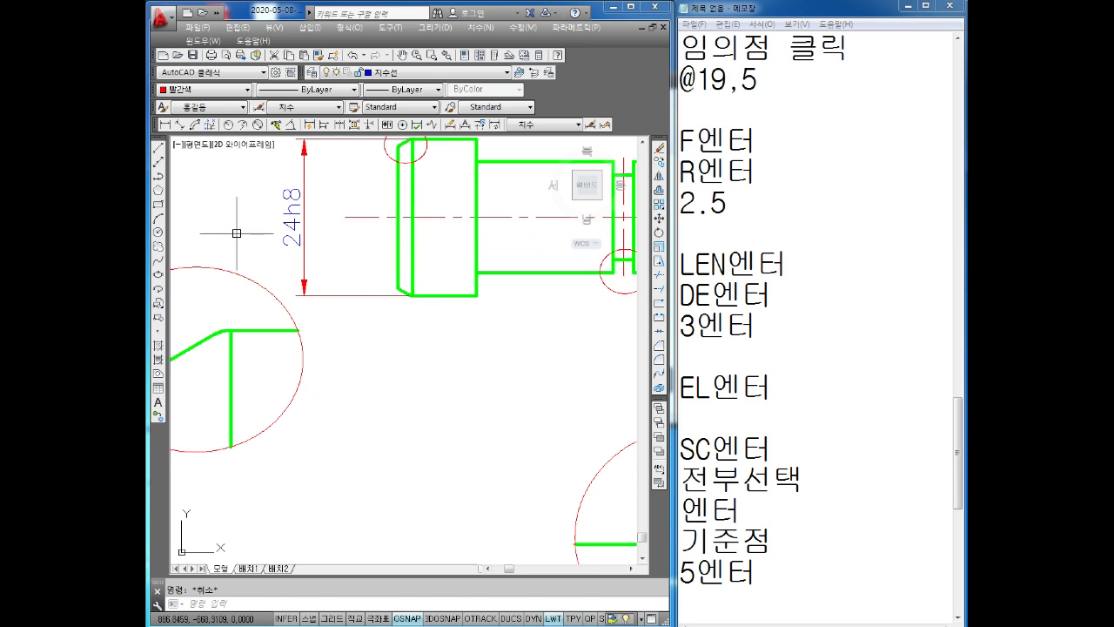
{"action": "left_click", "coordinate": [164, 125]}
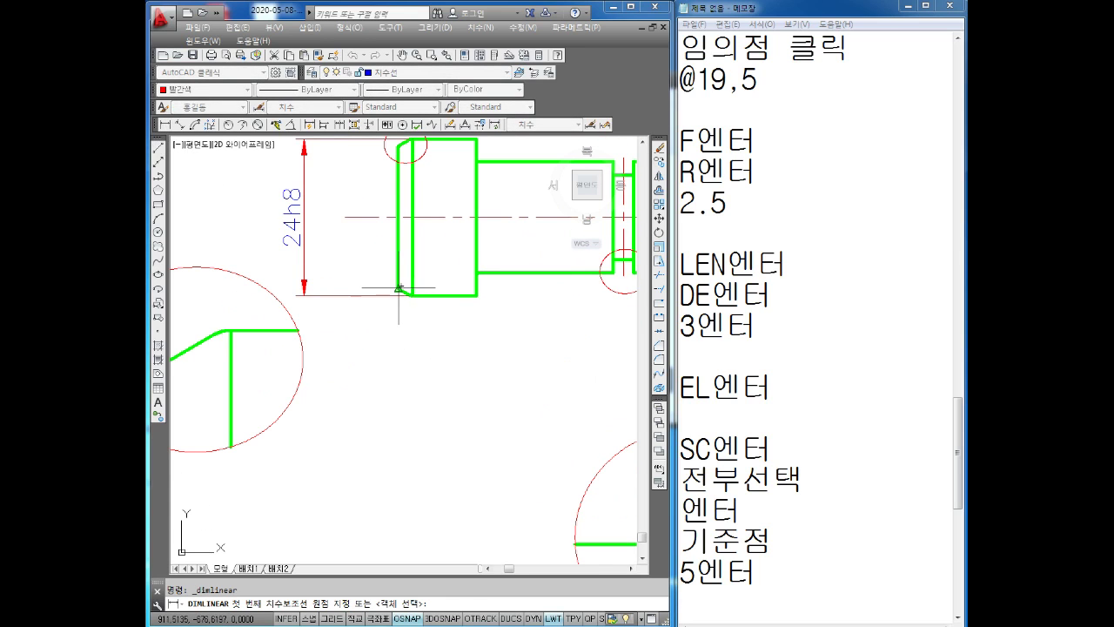
{"action": "scroll", "coordinate": [399, 287], "scroll_direction": "up", "scroll_amount": 5}
{"action": "left_click", "coordinate": [392, 276]}
{"action": "scroll", "coordinate": [397, 279], "scroll_direction": "down", "scroll_amount": 3}
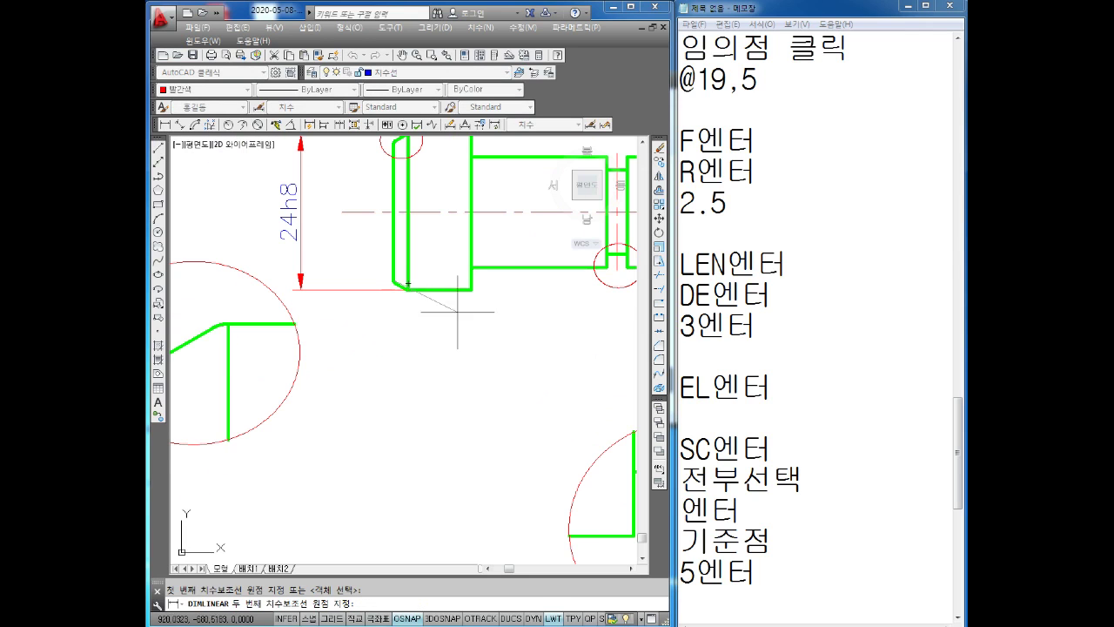
{"action": "left_click", "coordinate": [471, 289]}
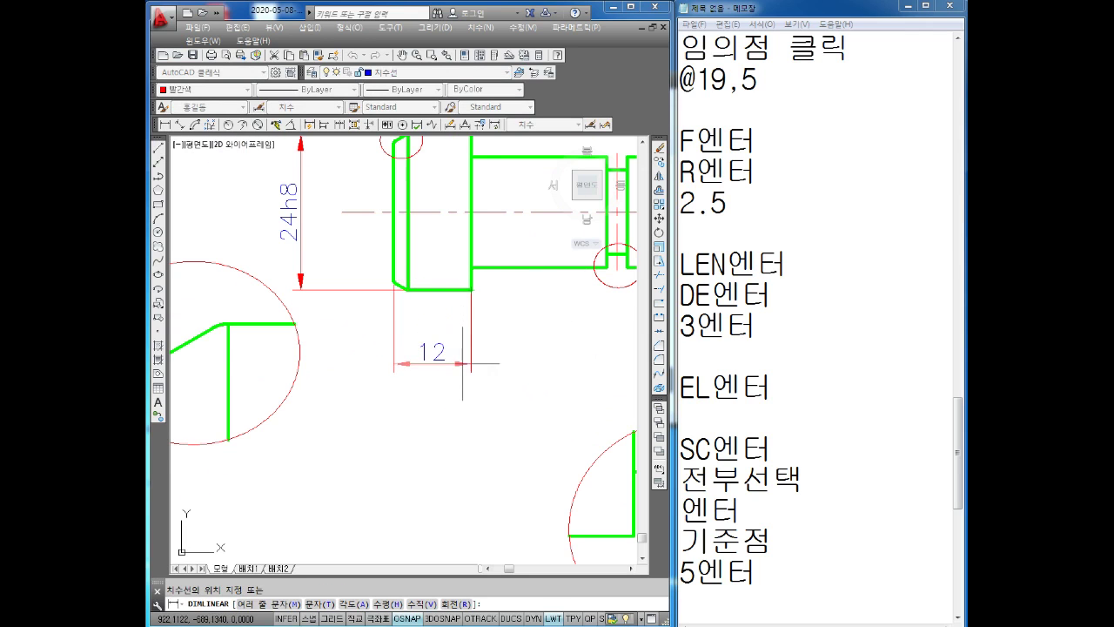
{"action": "left_click", "coordinate": [444, 370]}
Step: Change the 12 dimension text to the reference value (12)
{"action": "double_click", "coordinate": [435, 366]}
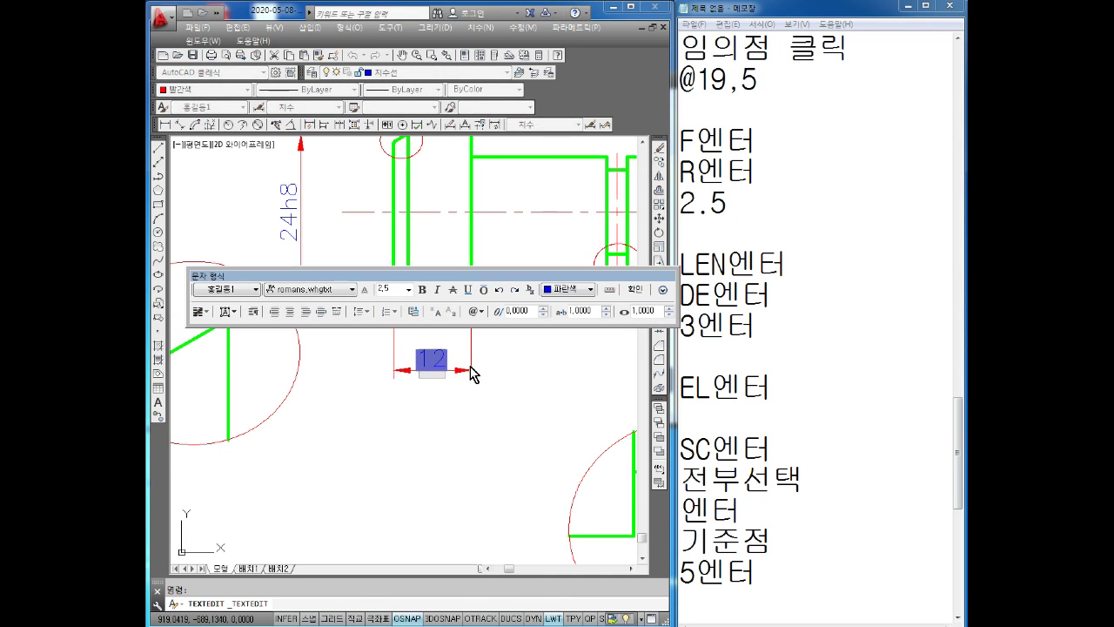
{"action": "type", "text": "(12"}
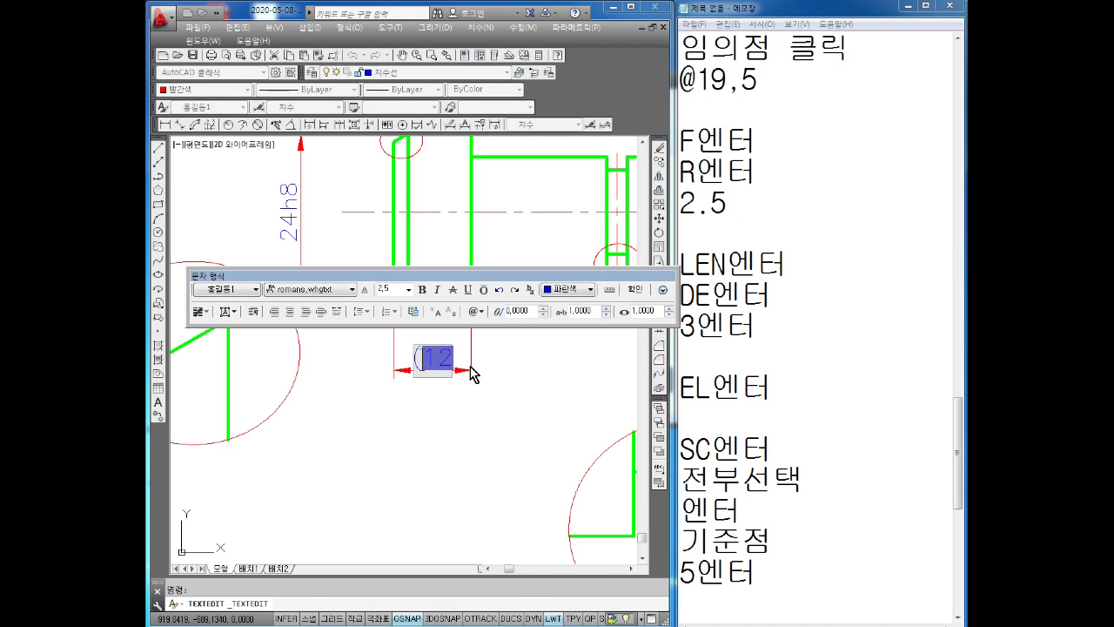
{"action": "type", "text": ")"}
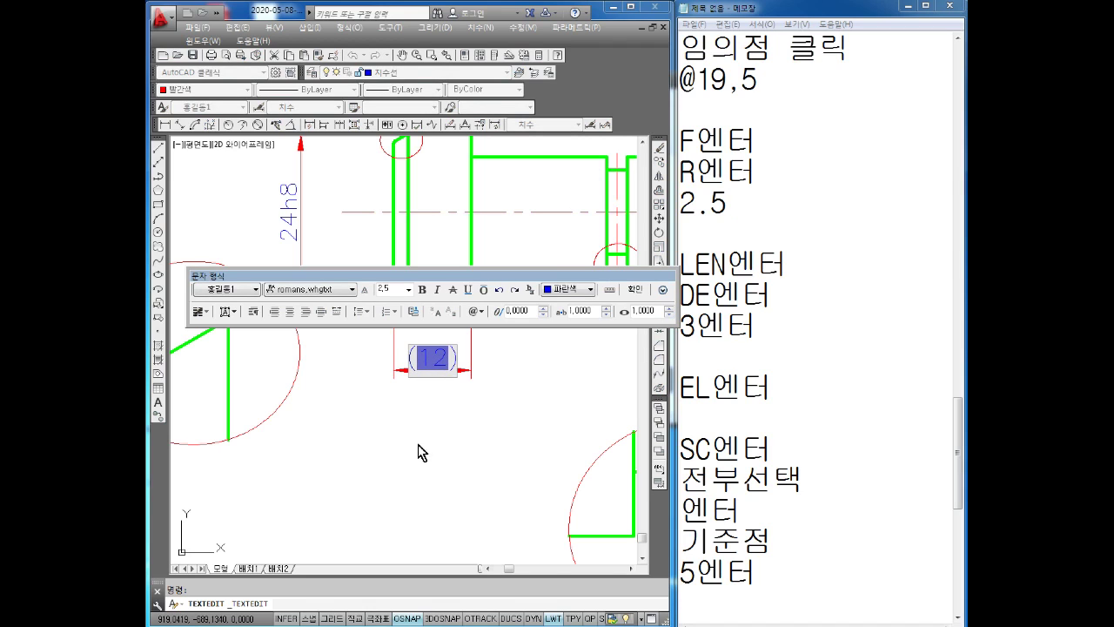
{"action": "left_click", "coordinate": [418, 452]}
{"action": "scroll", "coordinate": [435, 383], "scroll_direction": "down", "scroll_amount": 1}
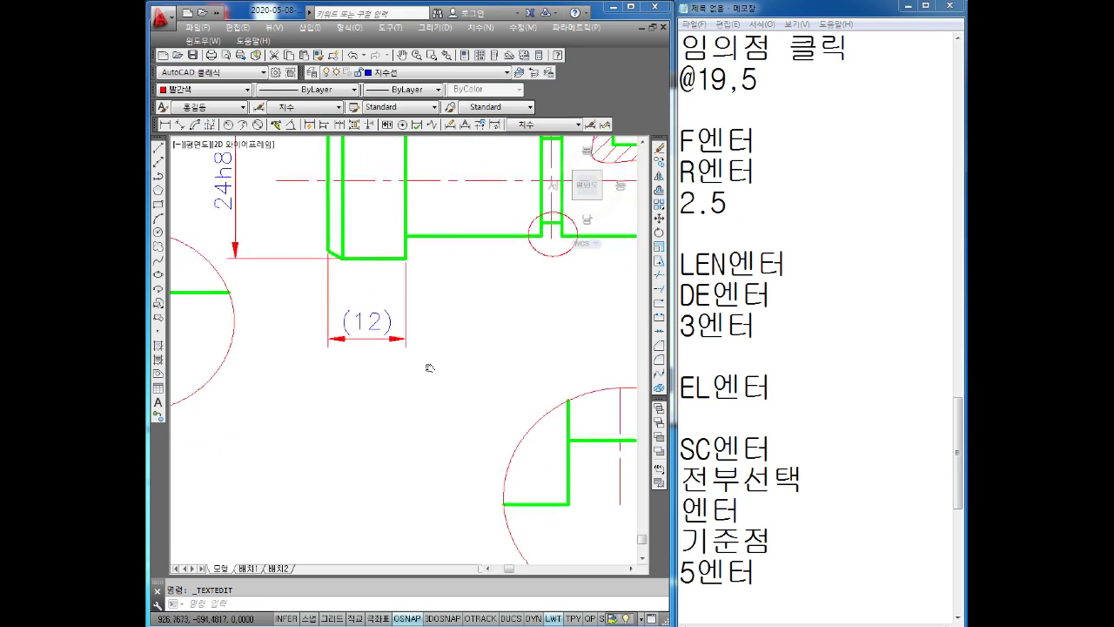
{"action": "scroll", "coordinate": [453, 361], "scroll_direction": "down", "scroll_amount": 1}
{"action": "scroll", "coordinate": [453, 365], "scroll_direction": "down", "scroll_amount": 1}
{"action": "scroll", "coordinate": [462, 338], "scroll_direction": "down", "scroll_amount": 1}
{"action": "middle_click_drag", "start_coordinate": [462, 338], "coordinate": [592, 314]}
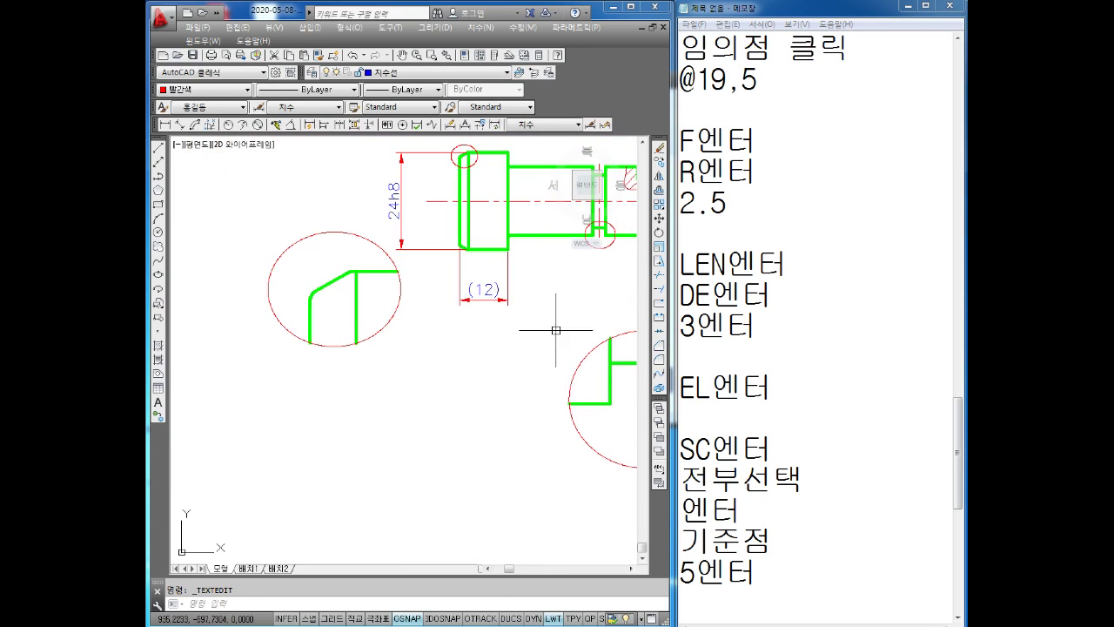
Step: Move the left detail circle lower and further left with M
{"action": "key", "text": "Escape"}
{"action": "type", "text": "m"}
{"action": "key", "text": "Return"}
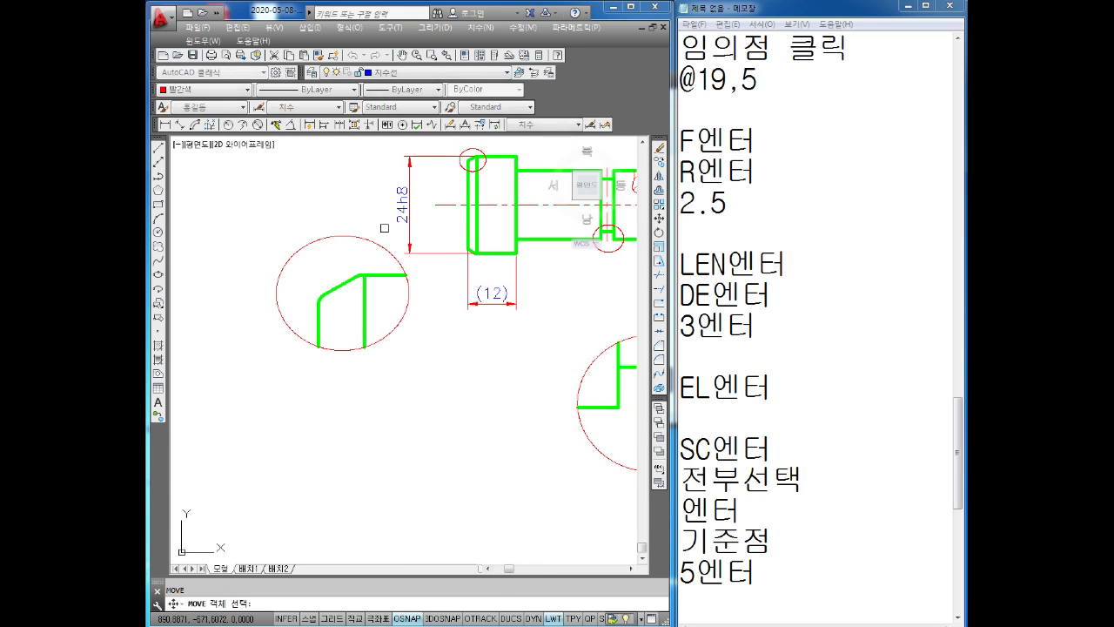
{"action": "left_click", "coordinate": [385, 374]}
{"action": "left_click", "coordinate": [259, 209]}
{"action": "key", "text": "Return"}
{"action": "left_click", "coordinate": [318, 405]}
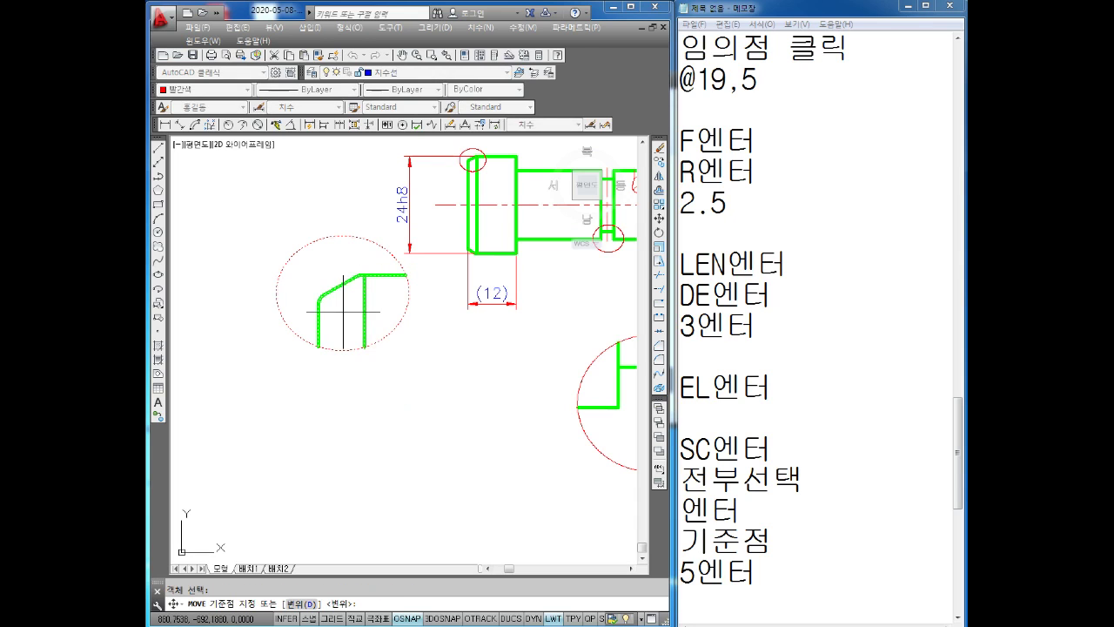
{"action": "left_click", "coordinate": [255, 506]}
{"action": "key", "text": "Escape"}
{"action": "scroll", "coordinate": [449, 435], "scroll_direction": "down", "scroll_amount": 2}
Step: Start moving the lower detail circle, then cancel, leaving it in place
{"action": "type", "text": "m"}
{"action": "key", "text": "Return"}
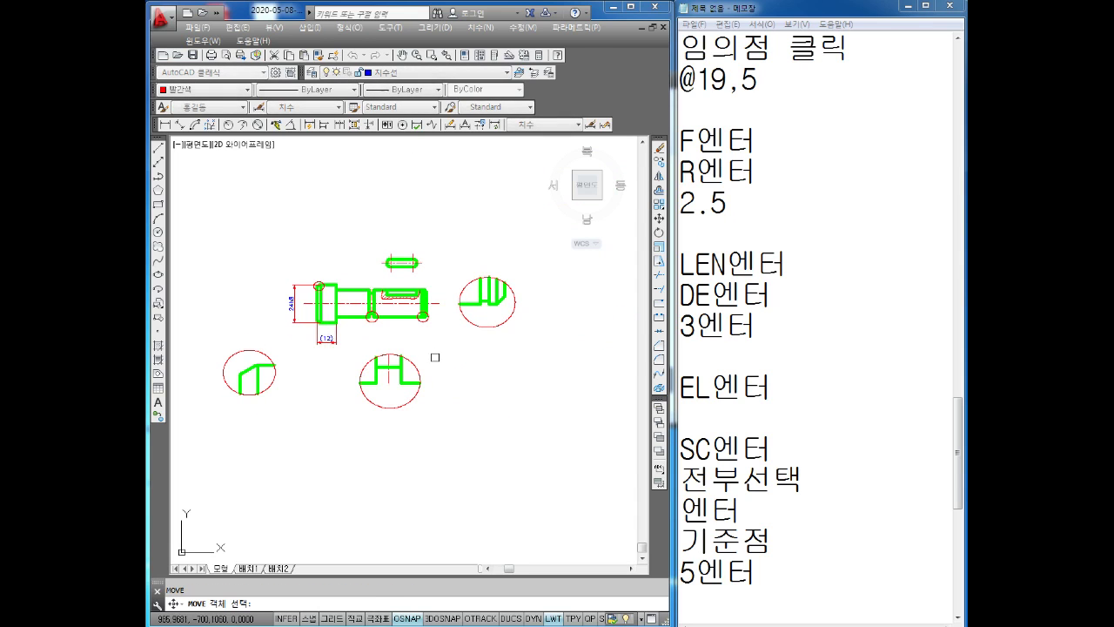
{"action": "left_click", "coordinate": [436, 340]}
{"action": "left_click", "coordinate": [331, 436]}
{"action": "key", "text": "Return"}
{"action": "left_click", "coordinate": [393, 399]}
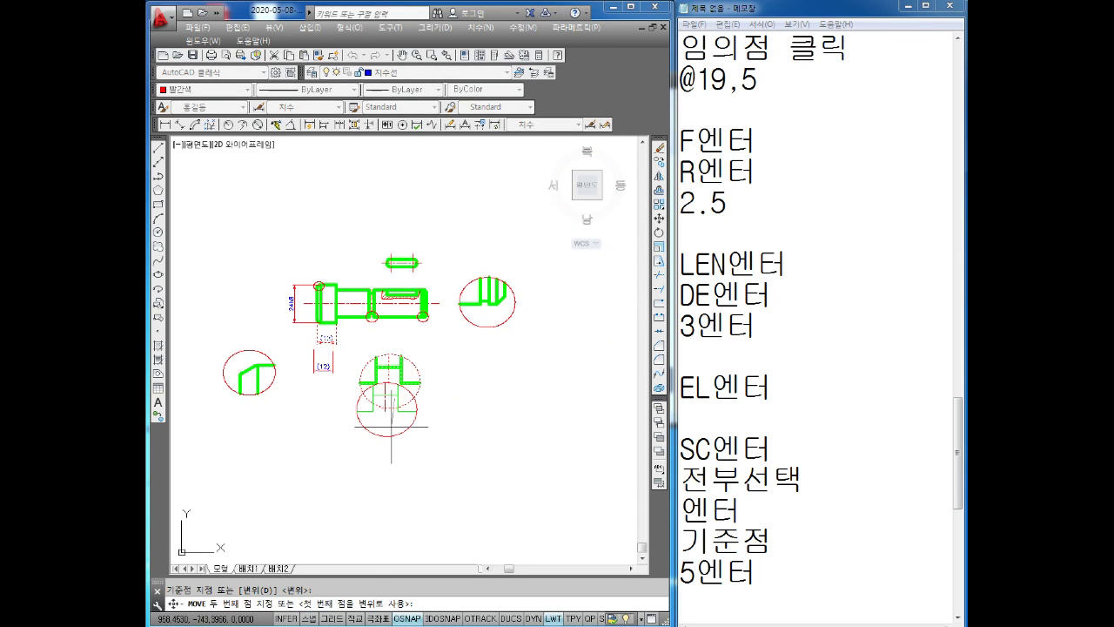
{"action": "key", "text": "Escape"}
{"action": "key", "text": "Return"}
{"action": "left_click", "coordinate": [446, 348]}
{"action": "left_click", "coordinate": [362, 434]}
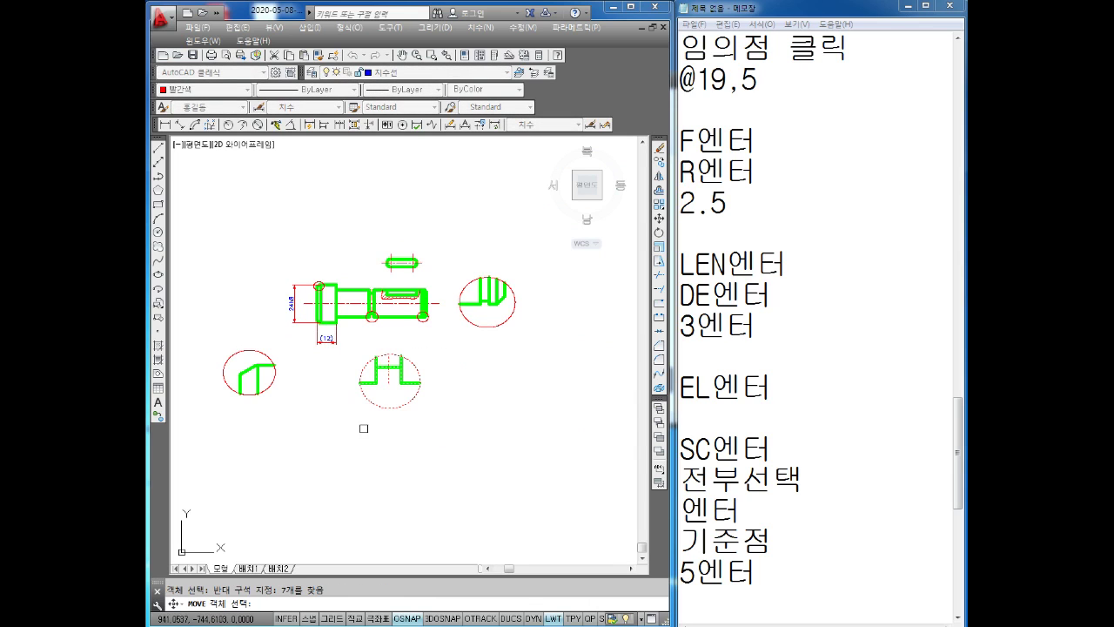
{"action": "key", "text": "Escape"}
{"action": "scroll", "coordinate": [410, 351], "scroll_direction": "up", "scroll_amount": 3}
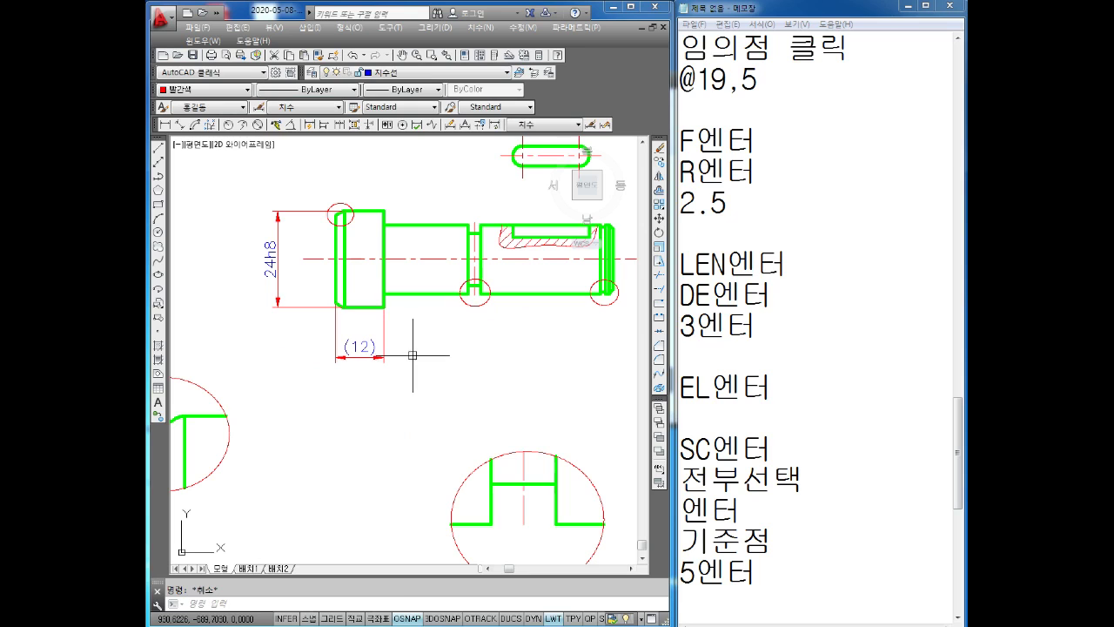
Step: Dimension 55 below the shaft, from the collar's right corner to the shaft's right end
{"action": "middle_click_drag", "start_coordinate": [338, 311], "coordinate": [327, 322]}
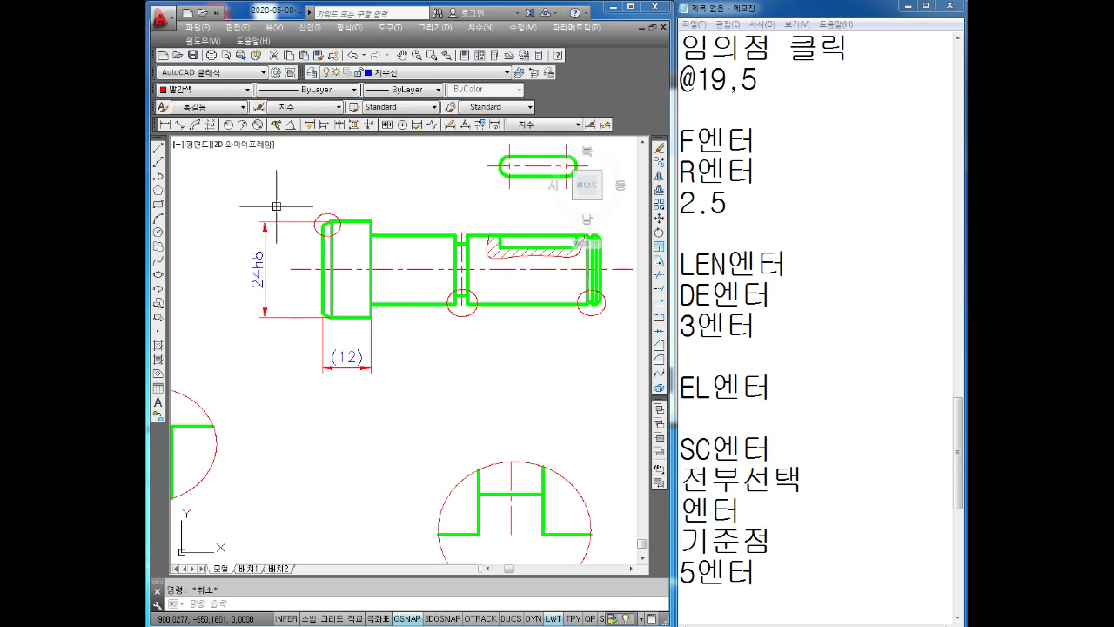
{"action": "left_click", "coordinate": [162, 127]}
{"action": "scroll", "coordinate": [414, 315], "scroll_direction": "up", "scroll_amount": 4}
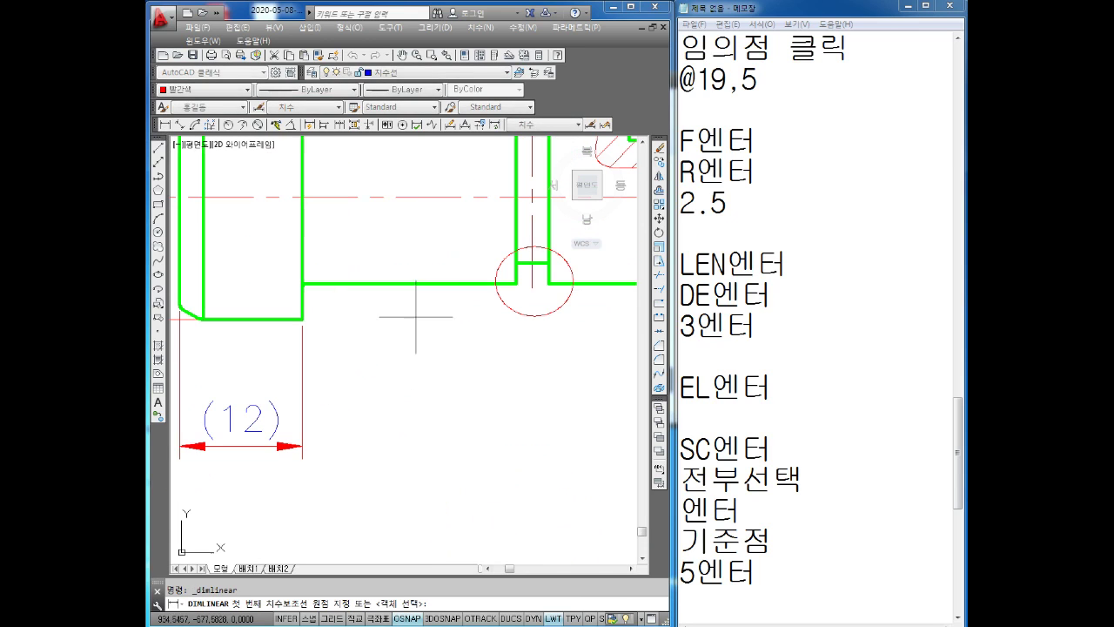
{"action": "left_click", "coordinate": [302, 319]}
{"action": "scroll", "coordinate": [302, 320], "scroll_direction": "down", "scroll_amount": 4}
{"action": "middle_click_drag", "start_coordinate": [360, 331], "coordinate": [266, 340]}
{"action": "middle_click_drag", "start_coordinate": [456, 349], "coordinate": [351, 348]}
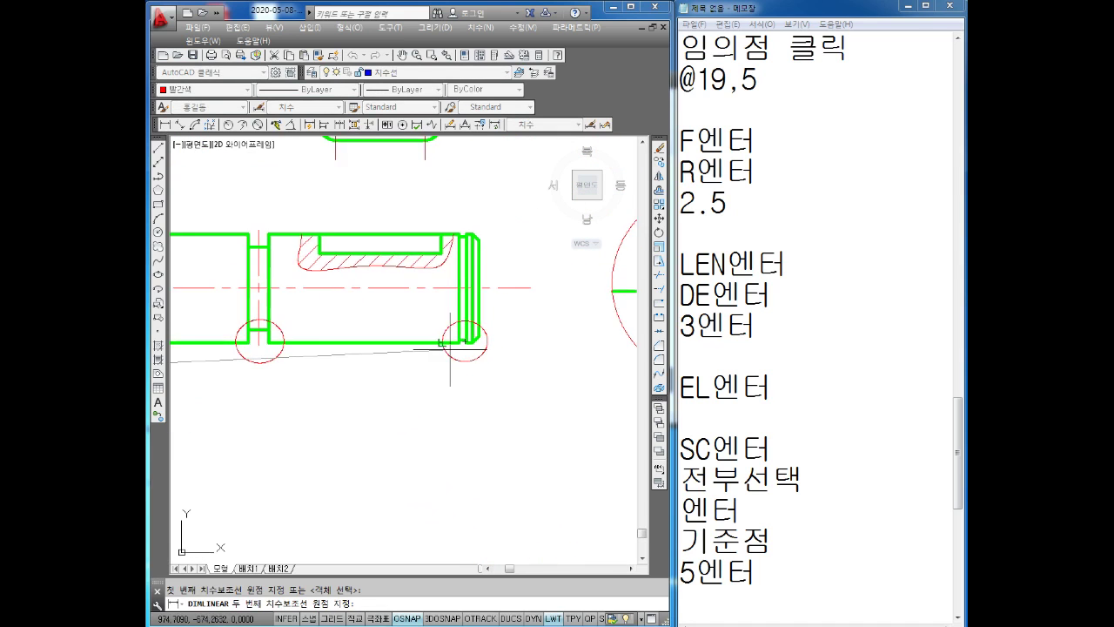
{"action": "scroll", "coordinate": [484, 364], "scroll_direction": "up", "scroll_amount": 4}
{"action": "left_click", "coordinate": [483, 344]}
{"action": "scroll", "coordinate": [488, 383], "scroll_direction": "down", "scroll_amount": 4}
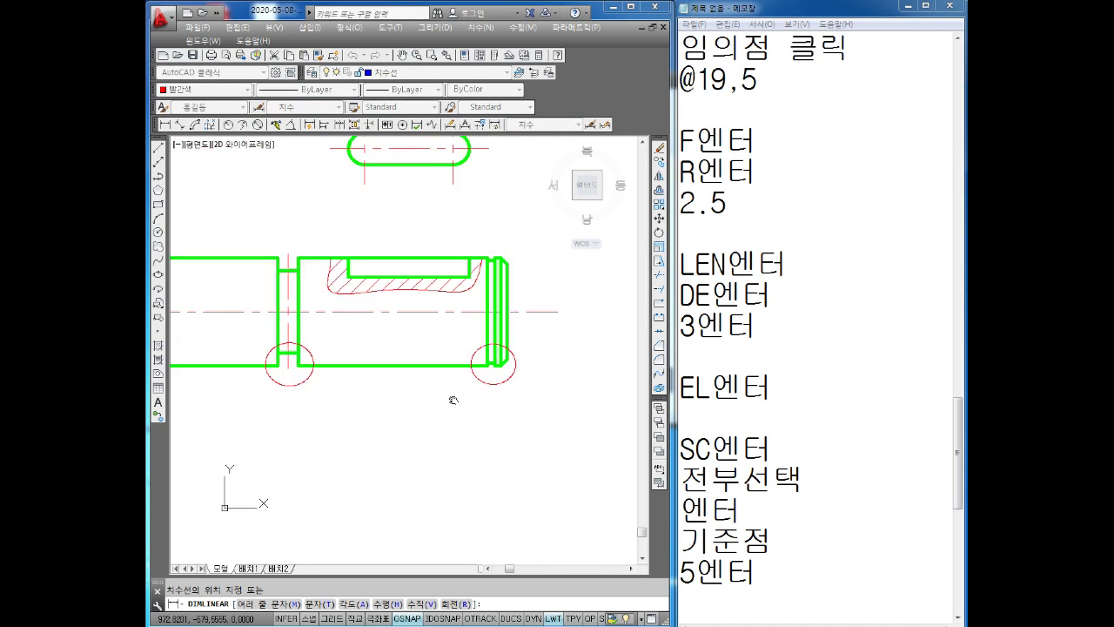
{"action": "mouse_move", "coordinate": [319, 446]}
{"action": "middle_mouse_down"}
{"action": "mouse_move", "coordinate": [460, 398]}
{"action": "mouse_move", "coordinate": [510, 318]}
{"action": "mouse_move", "coordinate": [418, 357]}
{"action": "middle_mouse_up"}
{"action": "scroll", "coordinate": [349, 426], "scroll_direction": "up", "scroll_amount": 2}
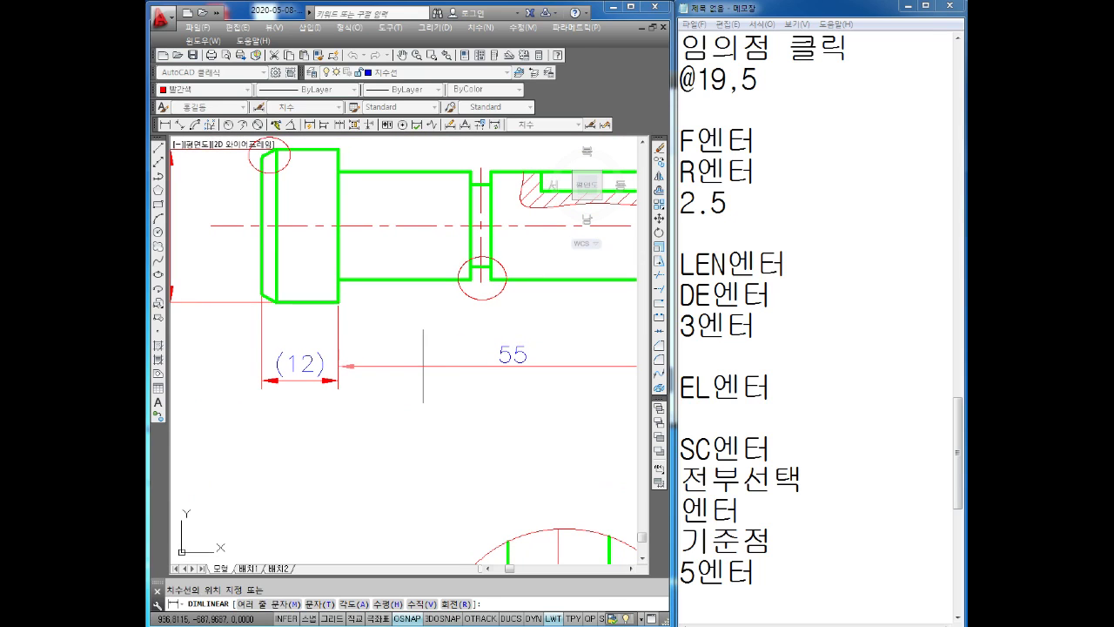
{"action": "left_click", "coordinate": [418, 365]}
Step: Grab a grip on the (12) dimension, cancel the stretch, and view the full 55 dimension
{"action": "left_click", "coordinate": [299, 364]}
{"action": "left_click", "coordinate": [339, 380]}
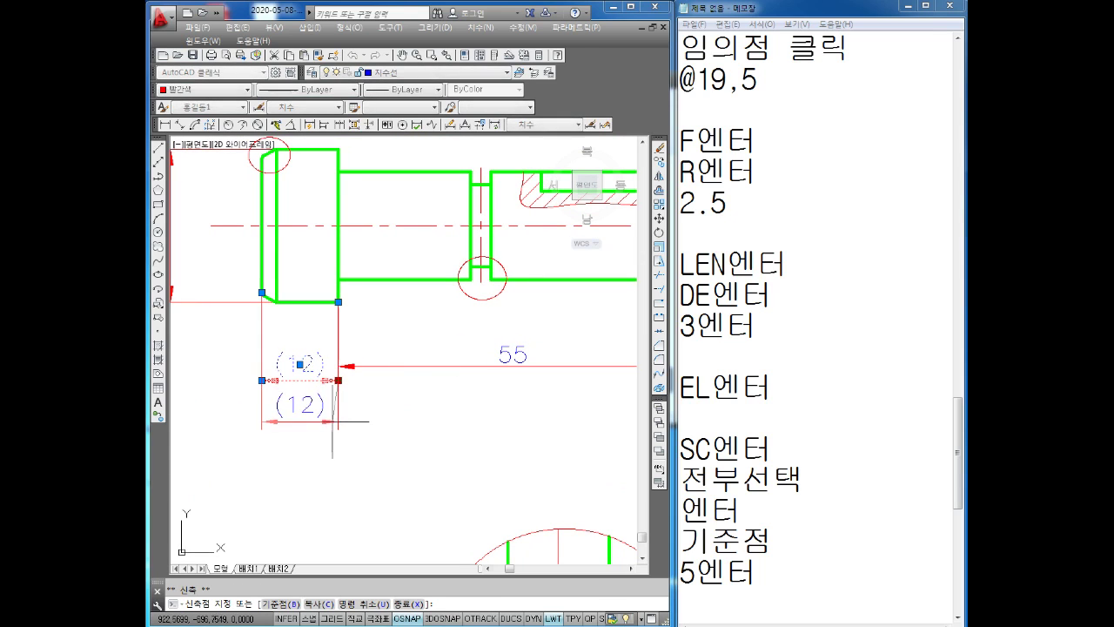
{"action": "key", "text": "Escape"}
{"action": "key", "text": "Escape"}
{"action": "middle_click_drag", "start_coordinate": [490, 410], "coordinate": [395, 403]}
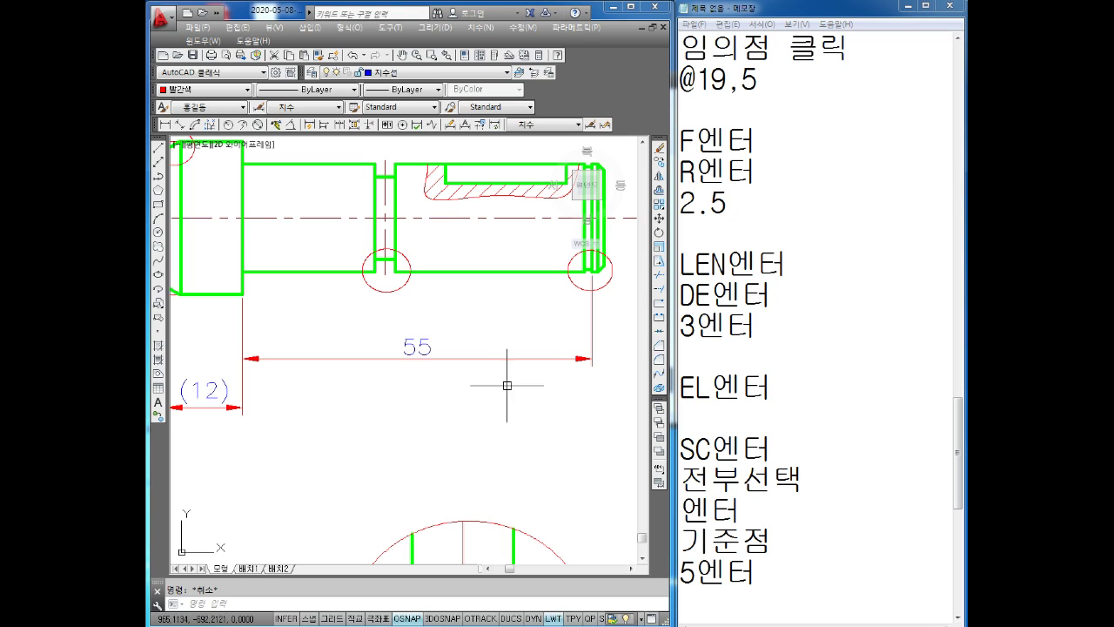
{"action": "scroll", "coordinate": [505, 380], "scroll_direction": "up", "scroll_amount": 1}
{"action": "scroll", "coordinate": [468, 403], "scroll_direction": "down", "scroll_amount": 1}
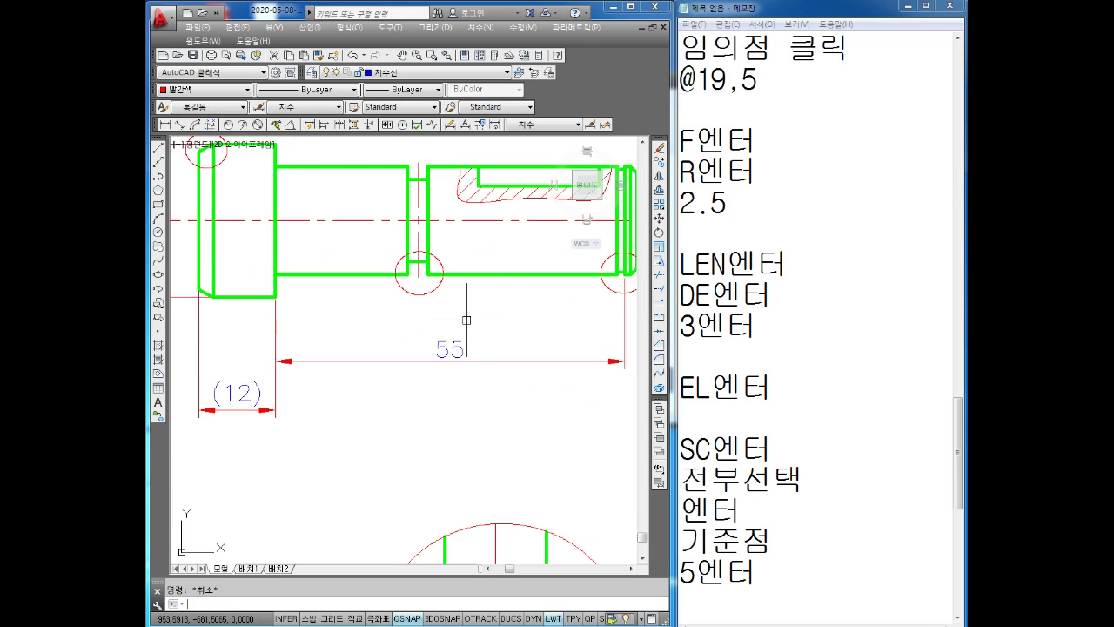
Step: Create dimension style +0.04~+0.13 from +0.04~+0.06, with deviation tolerance +0.13 upper and +0.04 lower
{"action": "type", "text": "ㅔd"}
{"action": "key", "text": "Return"}
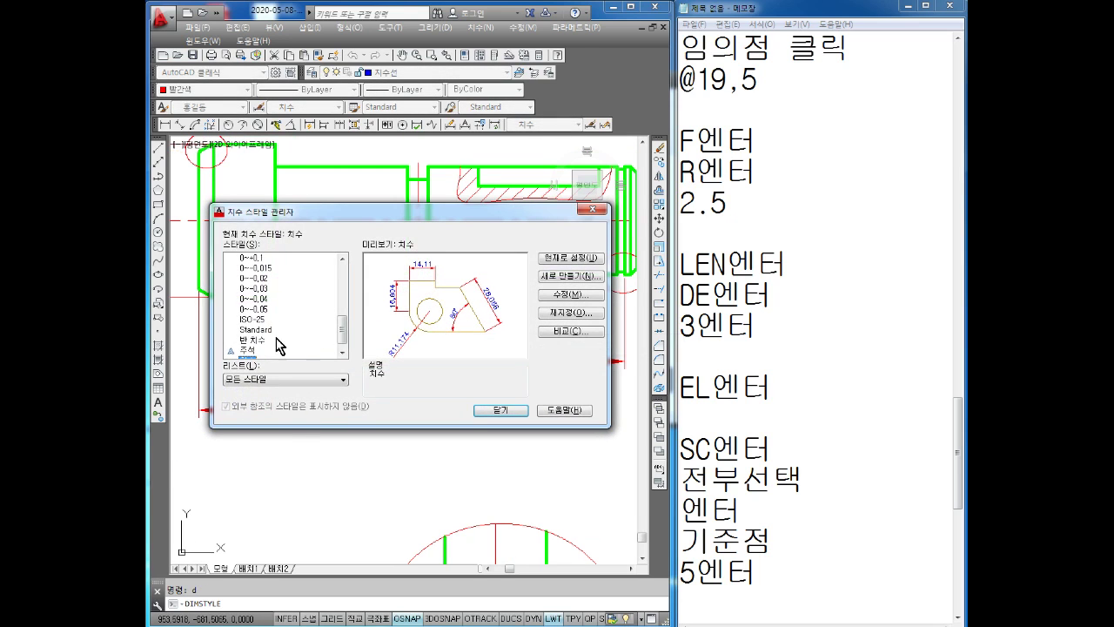
{"action": "left_click_drag", "start_coordinate": [343, 331], "coordinate": [345, 307]}
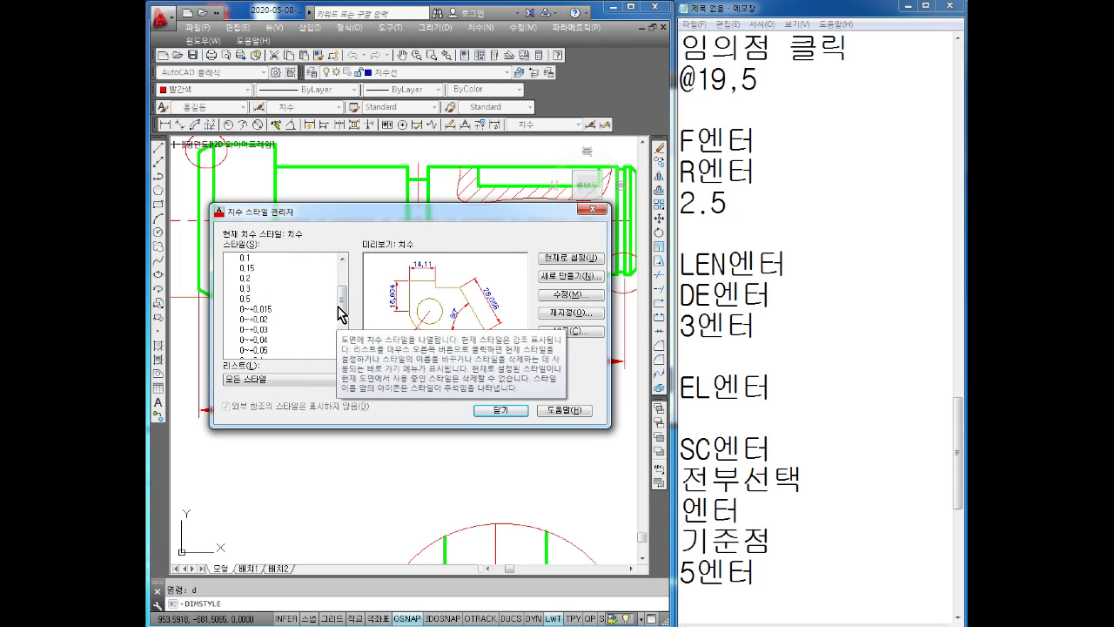
{"action": "left_click_drag", "start_coordinate": [341, 315], "coordinate": [354, 275]}
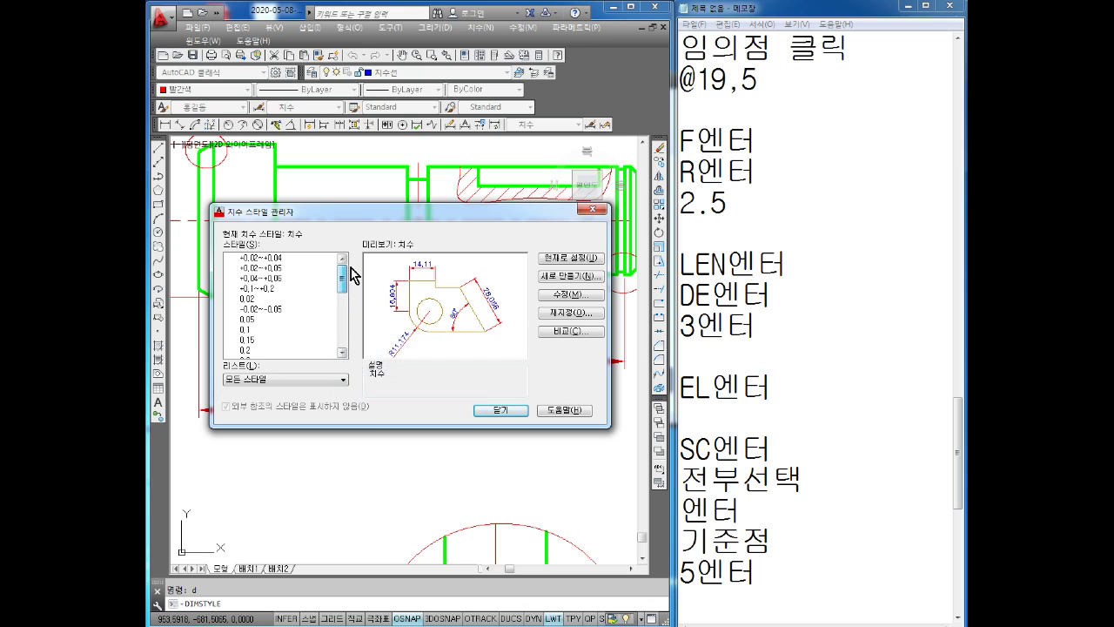
{"action": "left_click", "coordinate": [261, 279]}
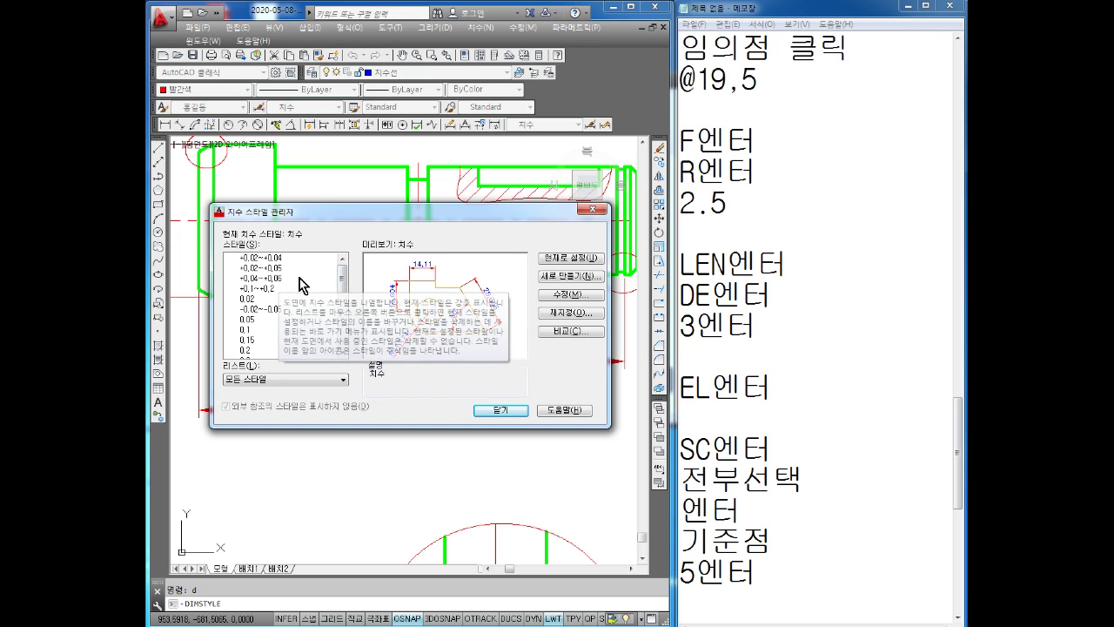
{"action": "left_click", "coordinate": [566, 279]}
{"action": "type", "text": "+0.04~+0.13"}
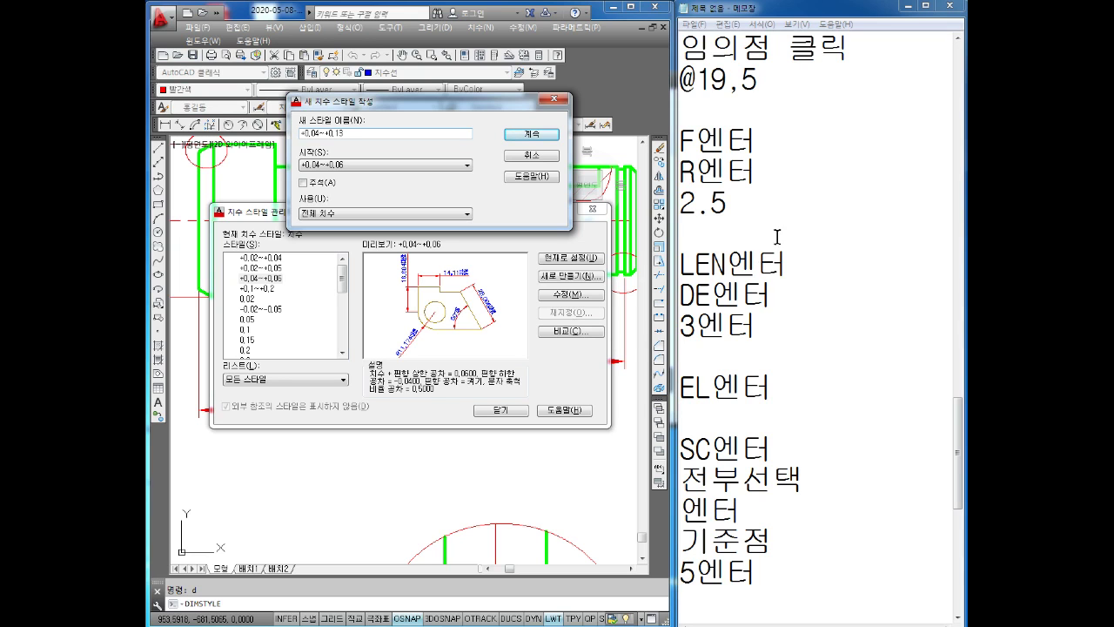
{"action": "left_click", "coordinate": [537, 138]}
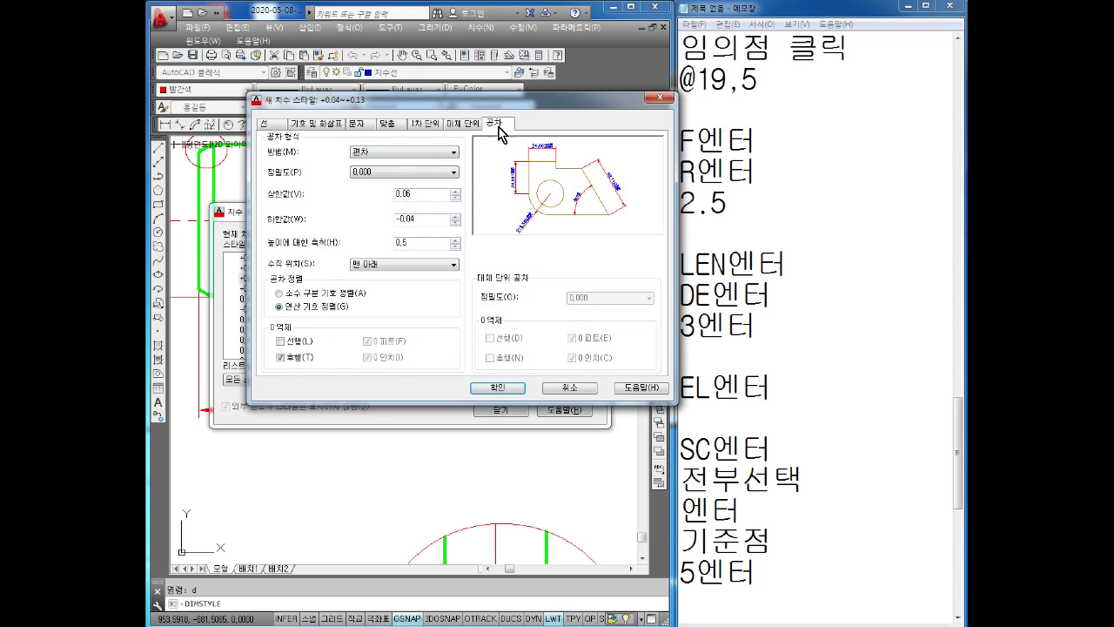
{"action": "double_click", "coordinate": [433, 219]}
{"action": "left_click", "coordinate": [498, 387]}
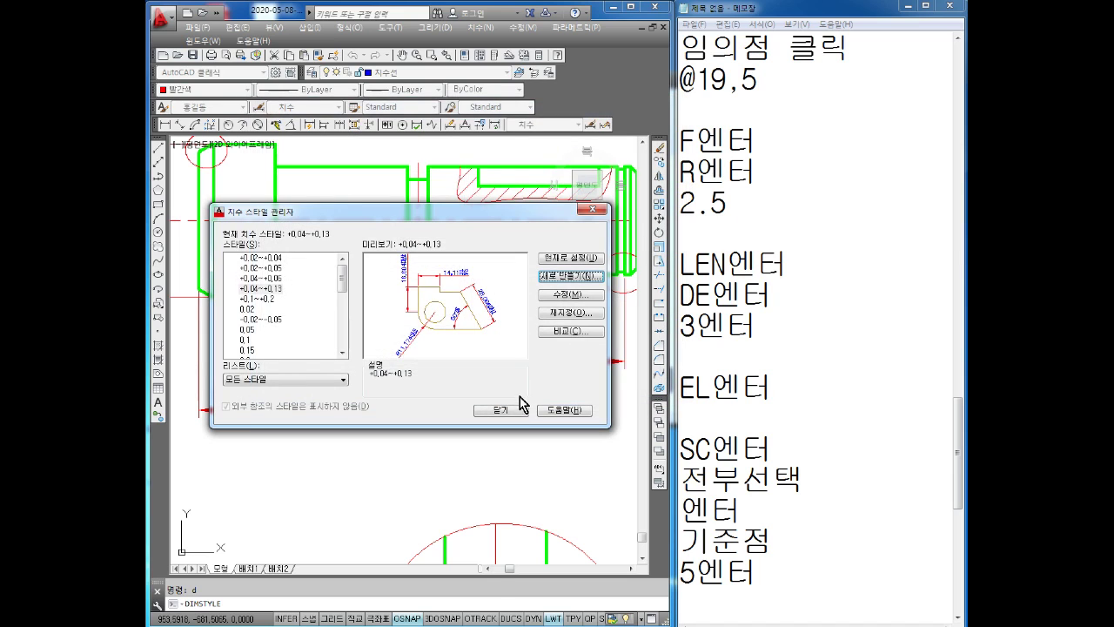
{"action": "left_click", "coordinate": [499, 409]}
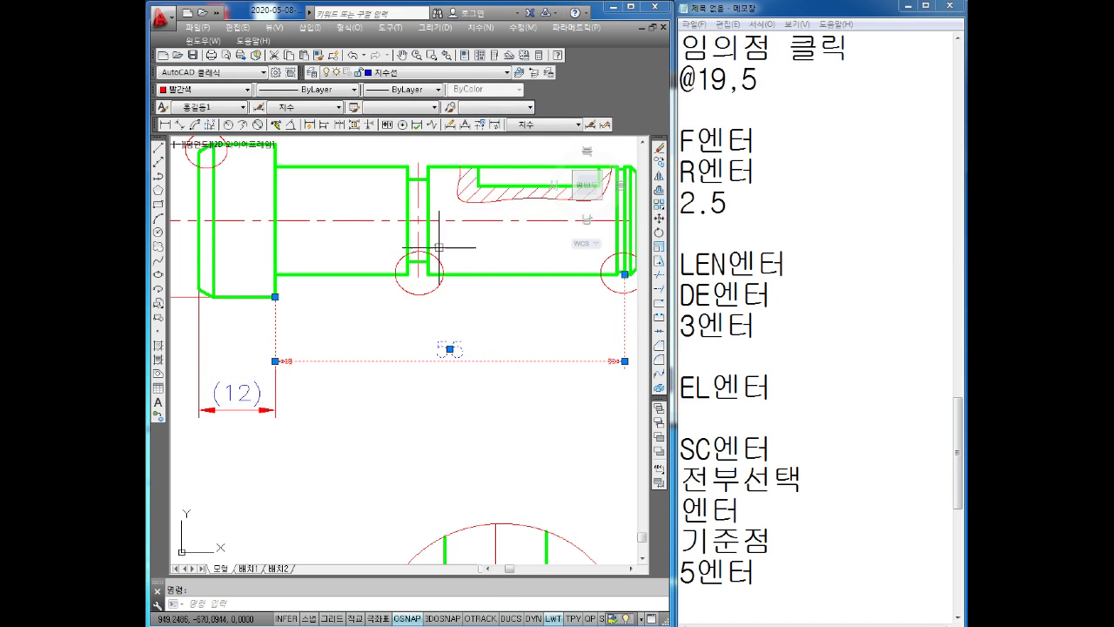
Step: Apply the +0.04~+0.13 dimension style to the 55 dimension
{"action": "left_click", "coordinate": [544, 125]}
{"action": "scroll", "coordinate": [550, 196], "scroll_direction": "up", "scroll_amount": 3}
{"action": "scroll", "coordinate": [550, 196], "scroll_direction": "up", "scroll_amount": 3}
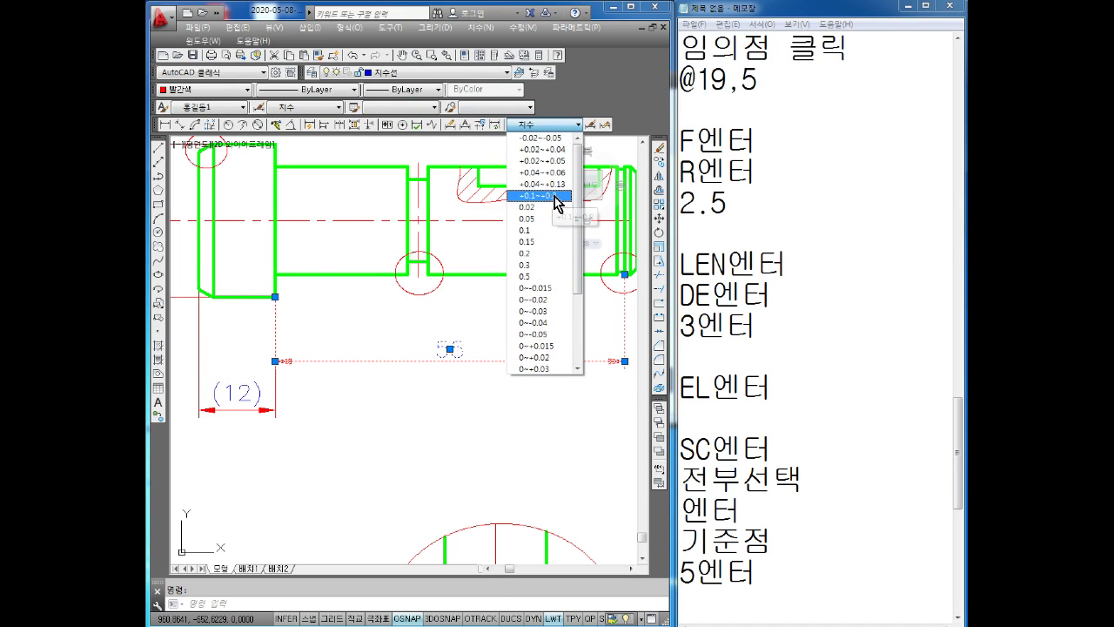
{"action": "left_click", "coordinate": [550, 185]}
{"action": "key", "text": "Escape"}
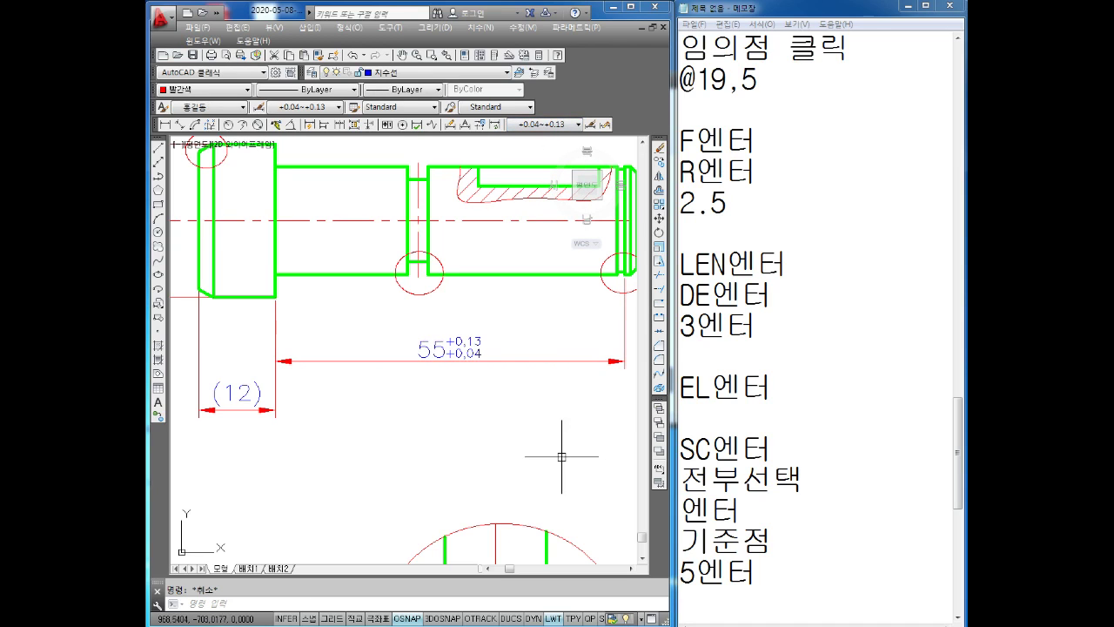
Step: Add a 57 linear dimension from the shaft shoulder to the right end, below the 55
{"action": "left_click", "coordinate": [166, 125]}
{"action": "scroll", "coordinate": [283, 304], "scroll_direction": "up", "scroll_amount": 2}
{"action": "left_click", "coordinate": [273, 289]}
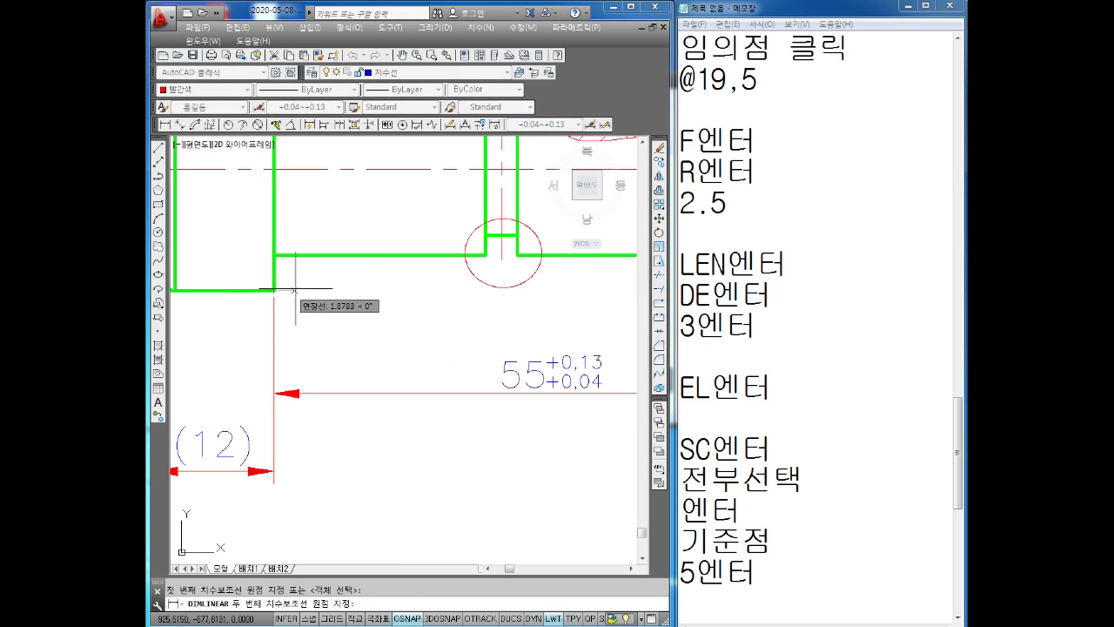
{"action": "scroll", "coordinate": [278, 296], "scroll_direction": "down", "scroll_amount": 3}
{"action": "scroll", "coordinate": [574, 313], "scroll_direction": "up", "scroll_amount": 3}
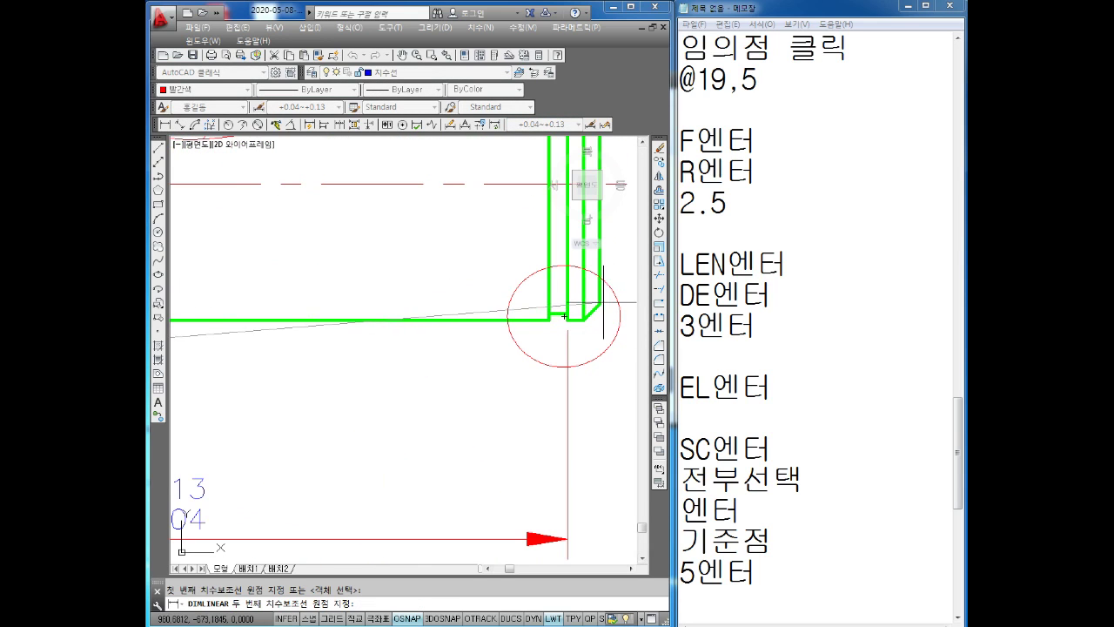
{"action": "left_click", "coordinate": [564, 316]}
{"action": "scroll", "coordinate": [564, 316], "scroll_direction": "down", "scroll_amount": 3}
{"action": "scroll", "coordinate": [485, 400], "scroll_direction": "up", "scroll_amount": 3}
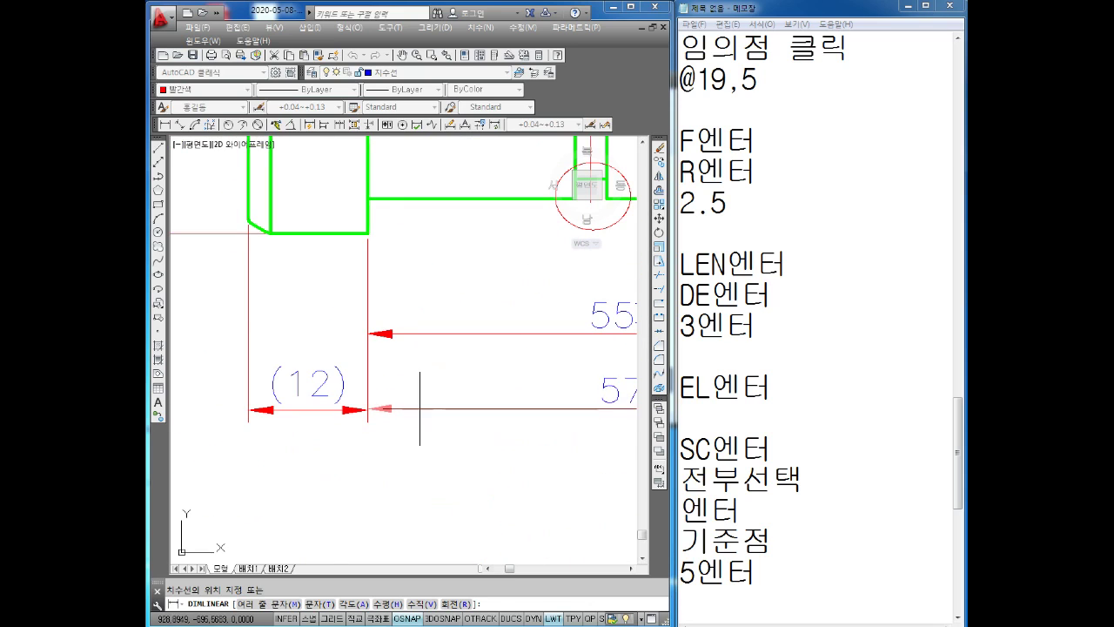
{"action": "left_click", "coordinate": [368, 406]}
{"action": "scroll", "coordinate": [405, 410], "scroll_direction": "down", "scroll_amount": 3}
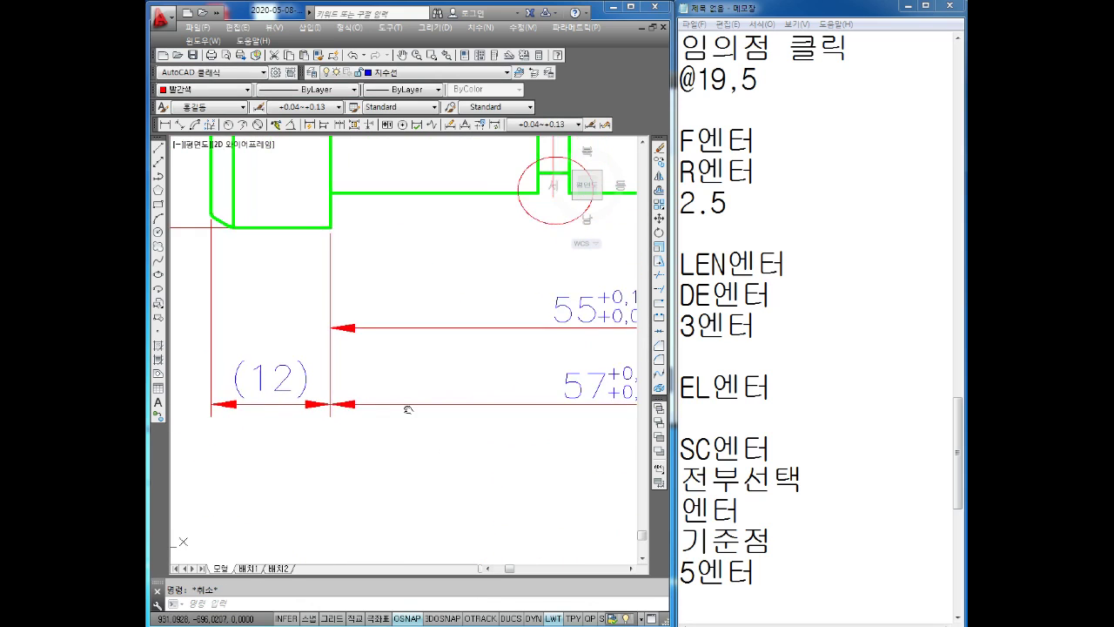
{"action": "scroll", "coordinate": [517, 397], "scroll_direction": "up", "scroll_amount": 3}
Step: Switch the 57 dimension to a style without tolerance
{"action": "left_click", "coordinate": [439, 424]}
{"action": "left_click", "coordinate": [479, 314]}
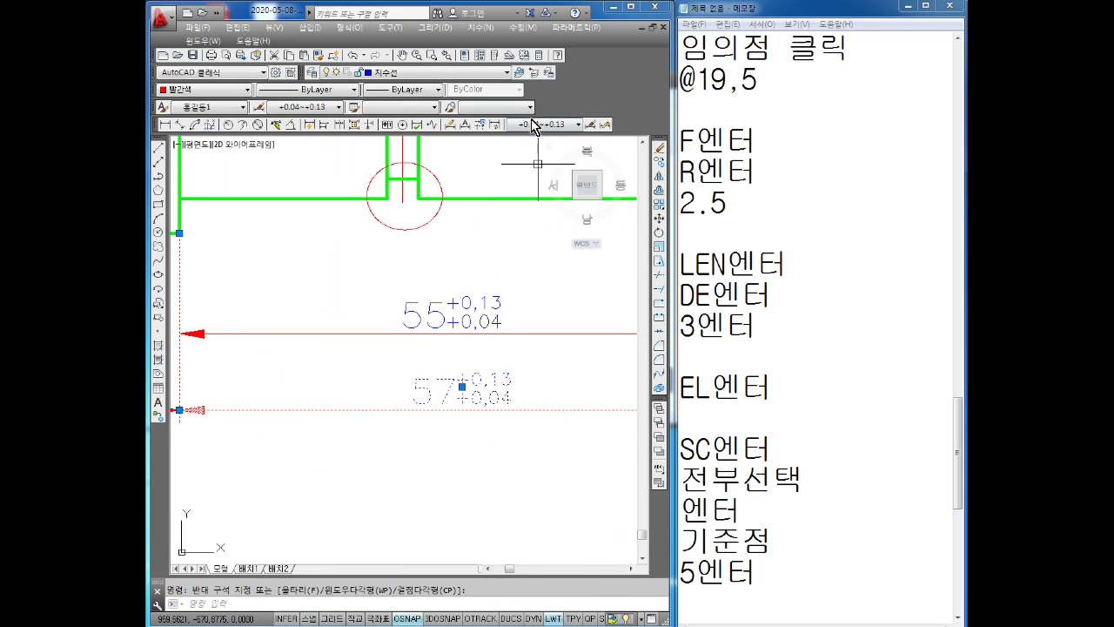
{"action": "left_click", "coordinate": [542, 124]}
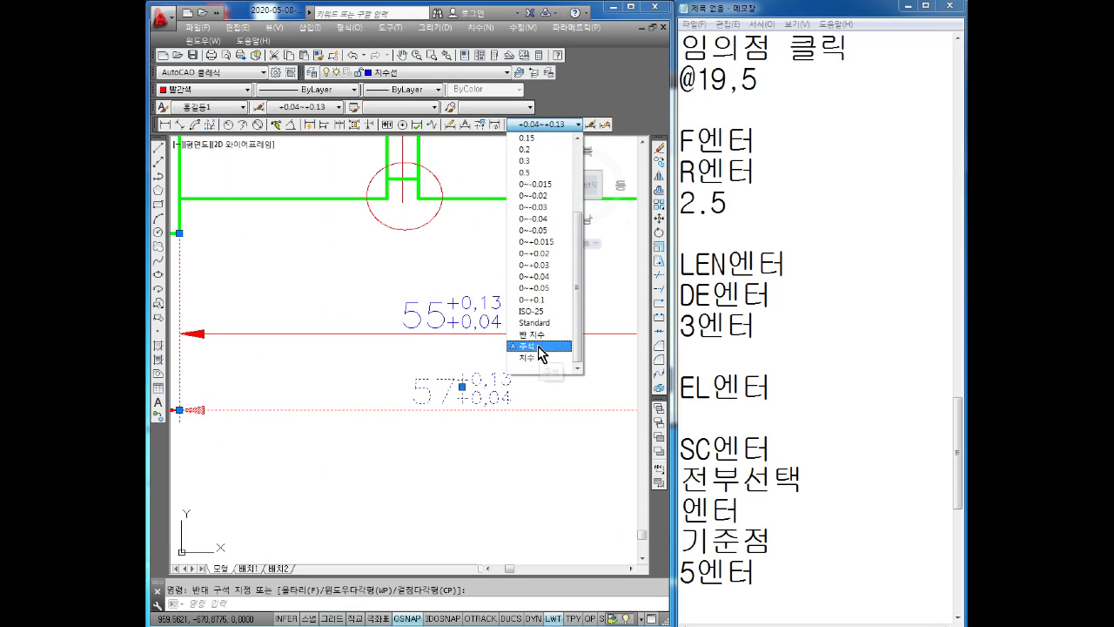
{"action": "left_click", "coordinate": [542, 353]}
{"action": "key", "text": "Escape"}
{"action": "middle_click_drag", "start_coordinate": [522, 391], "coordinate": [471, 371]}
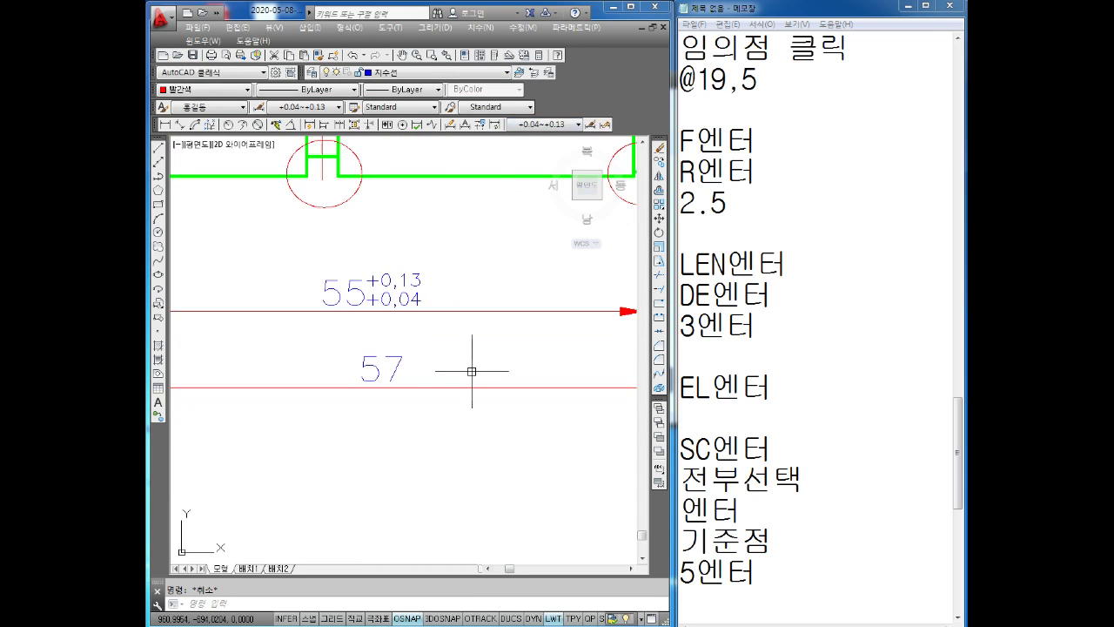
{"action": "scroll", "coordinate": [474, 366], "scroll_direction": "down", "scroll_amount": 1}
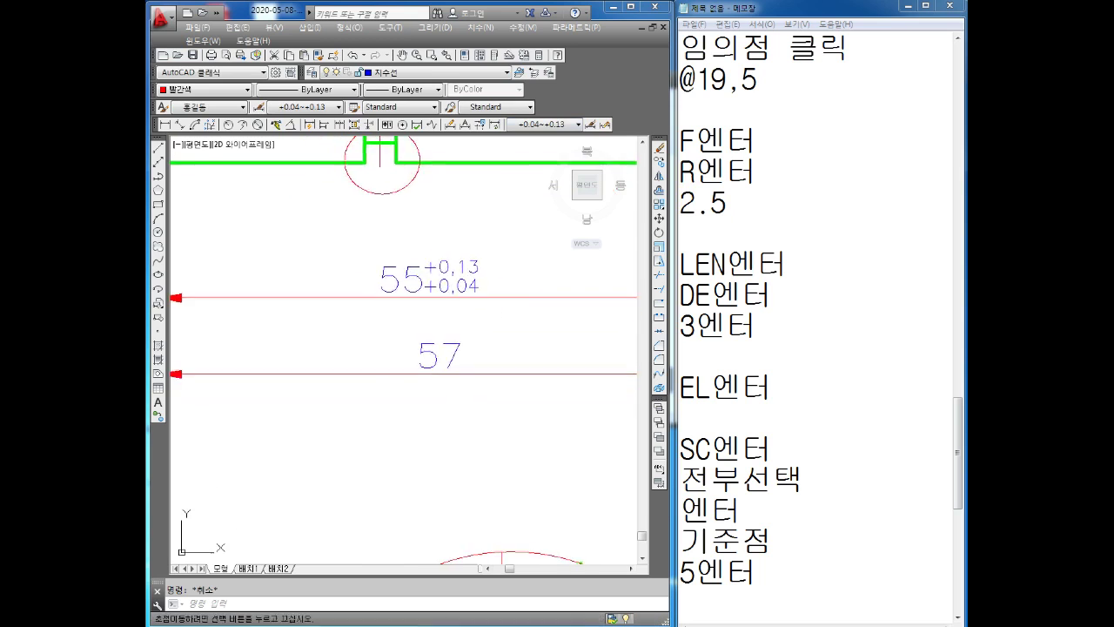
{"action": "scroll", "coordinate": [375, 310], "scroll_direction": "down", "scroll_amount": 3}
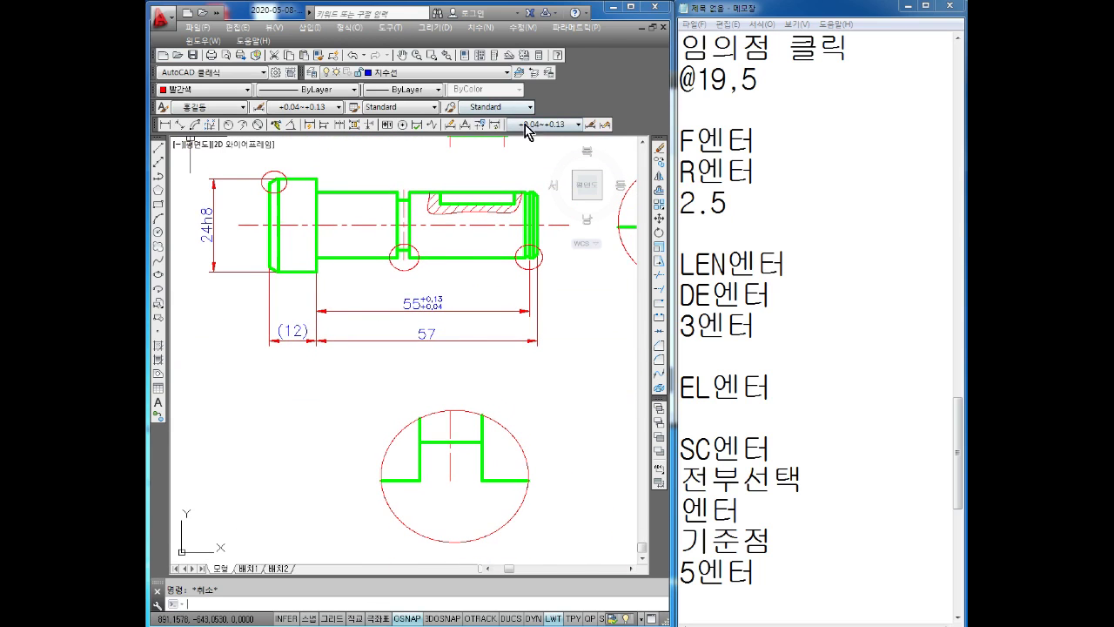
Step: Make the 치수 style current and add a 69 overall length dimension below the 57
{"action": "left_click", "coordinate": [527, 128]}
{"action": "left_click", "coordinate": [533, 356]}
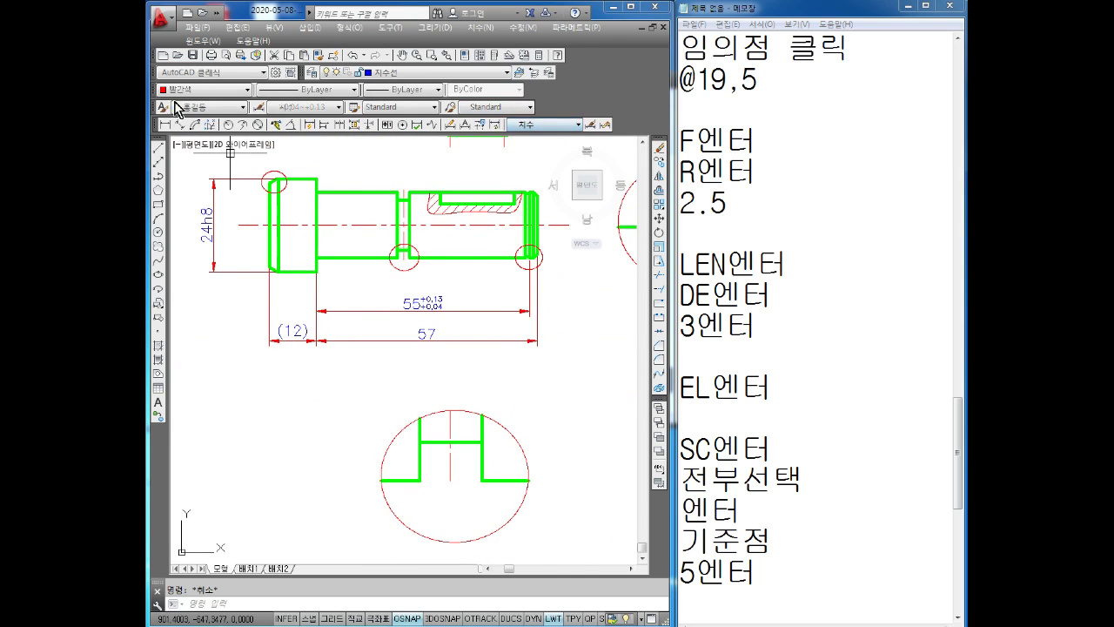
{"action": "left_click", "coordinate": [164, 124]}
{"action": "scroll", "coordinate": [303, 253], "scroll_direction": "up", "scroll_amount": 4}
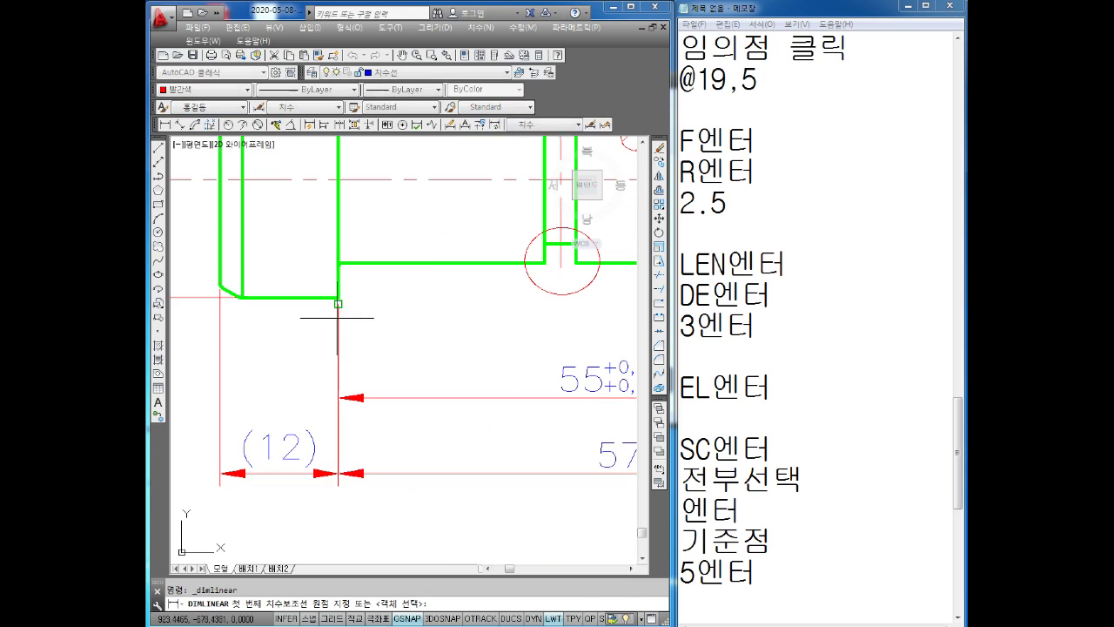
{"action": "left_click", "coordinate": [221, 283]}
{"action": "scroll", "coordinate": [364, 380], "scroll_direction": "down", "scroll_amount": 4}
{"action": "scroll", "coordinate": [554, 380], "scroll_direction": "up", "scroll_amount": 4}
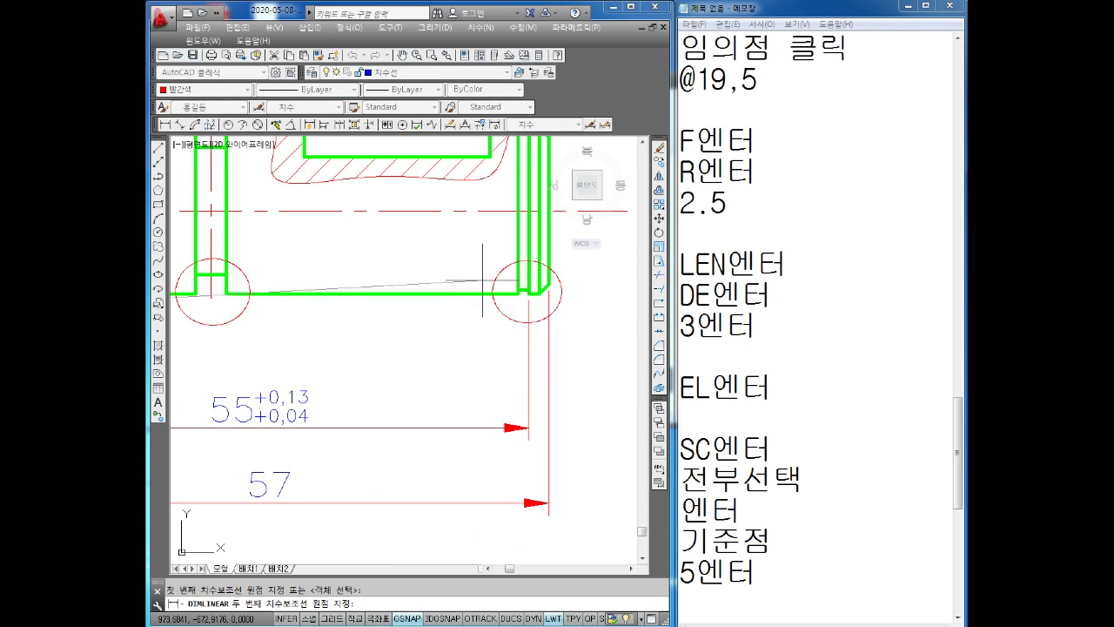
{"action": "left_click", "coordinate": [548, 283]}
{"action": "scroll", "coordinate": [519, 209], "scroll_direction": "down", "scroll_amount": 2}
{"action": "scroll", "coordinate": [519, 209], "scroll_direction": "down", "scroll_amount": 2}
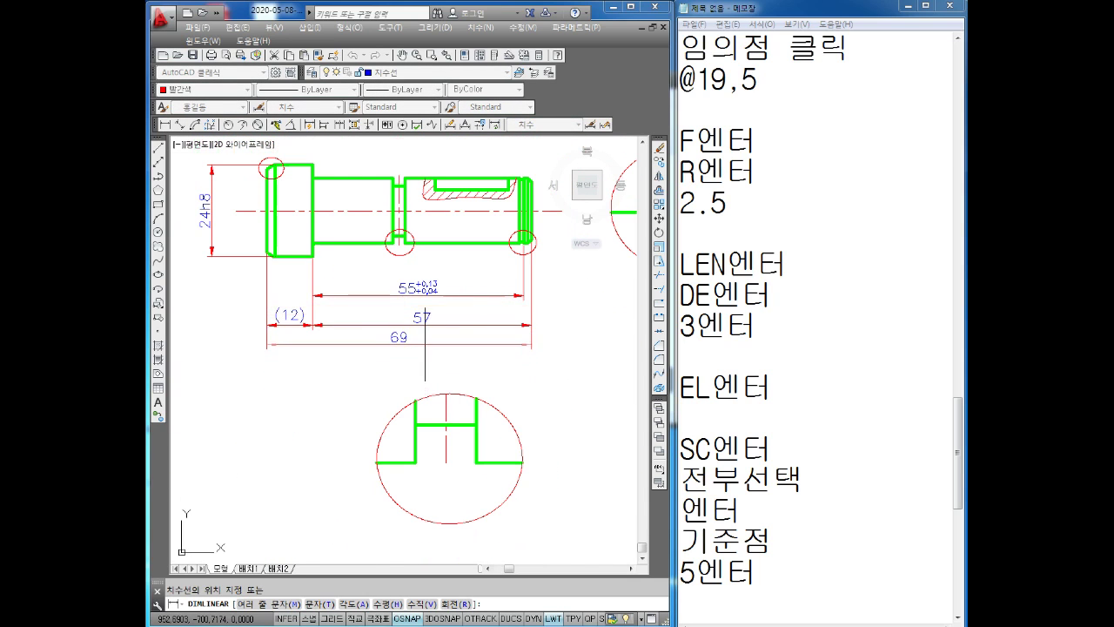
{"action": "left_click", "coordinate": [424, 344]}
{"action": "key", "text": "Escape"}
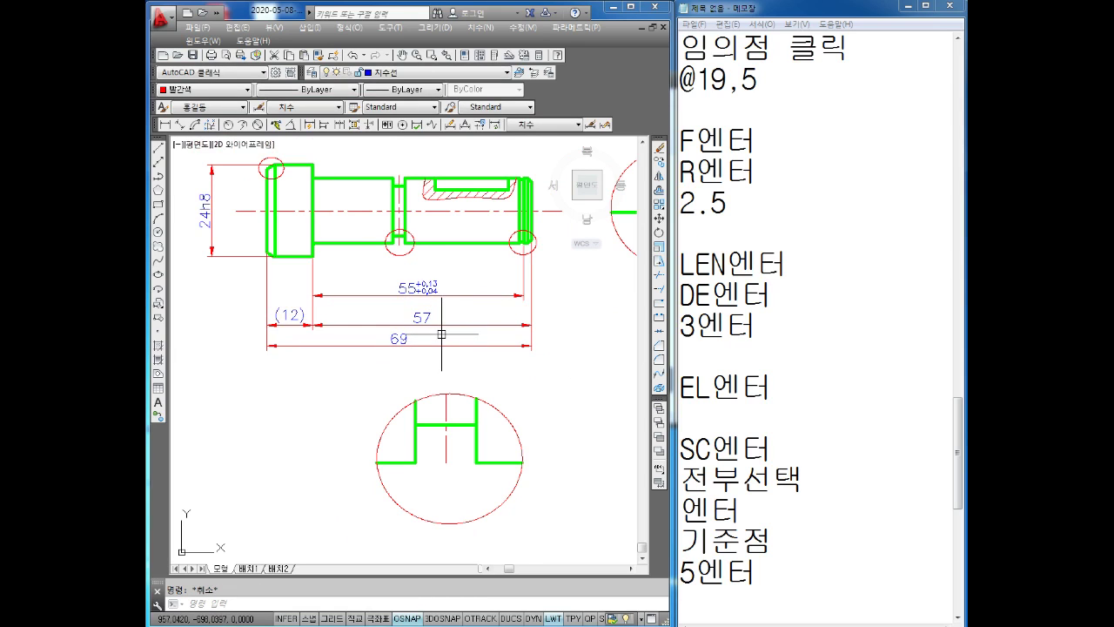
Step: Grip-stretch the middle dimension's end to the chamfer corner so it reads 60.65
{"action": "middle_click_drag", "start_coordinate": [464, 311], "coordinate": [426, 336]}
{"action": "scroll", "coordinate": [466, 275], "scroll_direction": "up", "scroll_amount": 2}
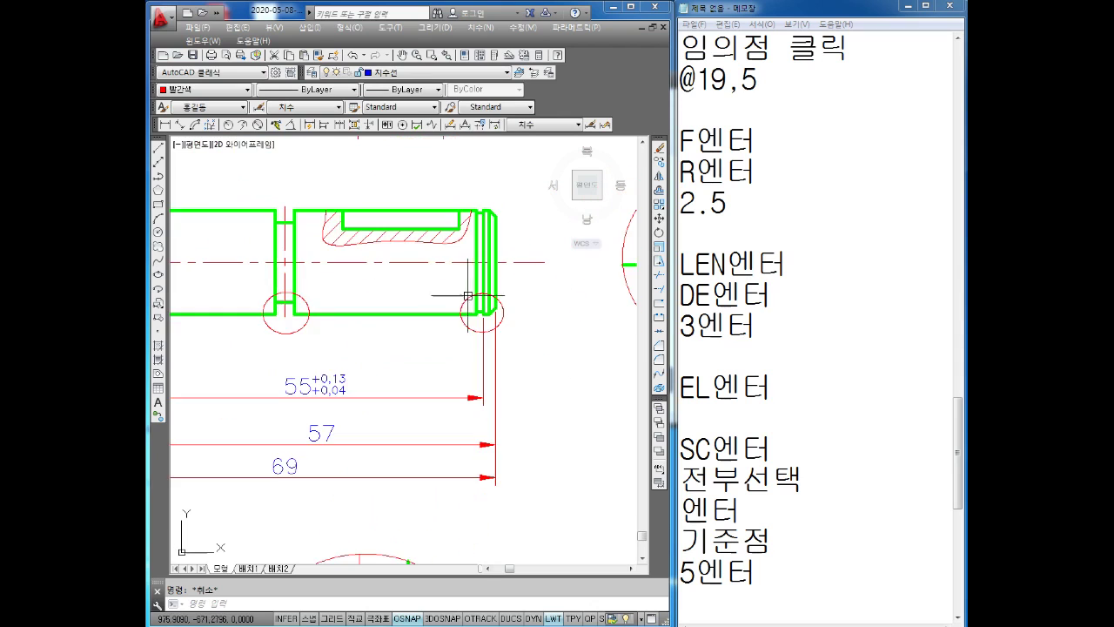
{"action": "scroll", "coordinate": [470, 292], "scroll_direction": "up", "scroll_amount": 3}
{"action": "middle_click_drag", "start_coordinate": [491, 299], "coordinate": [476, 316]}
{"action": "scroll", "coordinate": [493, 325], "scroll_direction": "down", "scroll_amount": 3}
{"action": "scroll", "coordinate": [496, 324], "scroll_direction": "up", "scroll_amount": 2}
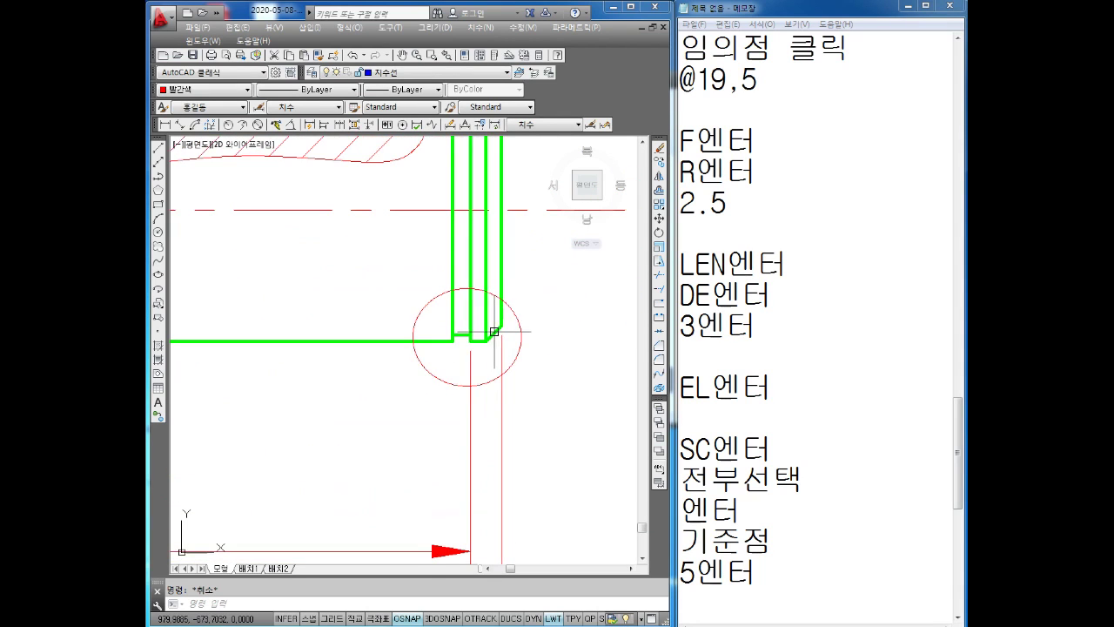
{"action": "scroll", "coordinate": [492, 349], "scroll_direction": "up", "scroll_amount": 2}
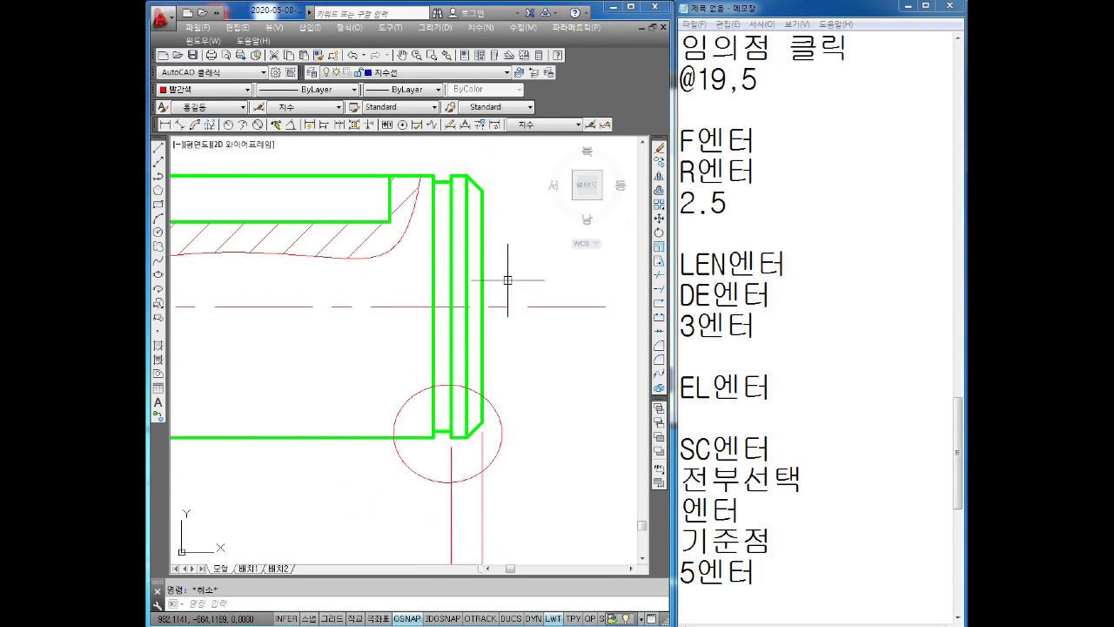
{"action": "middle_click_drag", "start_coordinate": [497, 300], "coordinate": [465, 264]}
{"action": "middle_click_drag", "start_coordinate": [461, 396], "coordinate": [461, 348]}
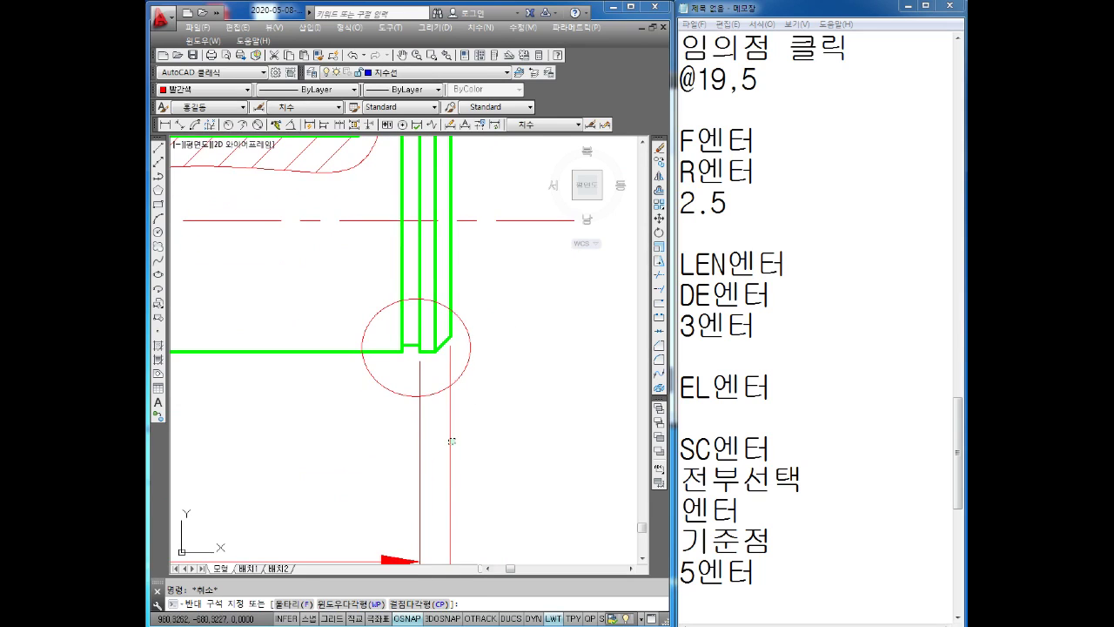
{"action": "middle_click_drag", "start_coordinate": [441, 453], "coordinate": [466, 353]}
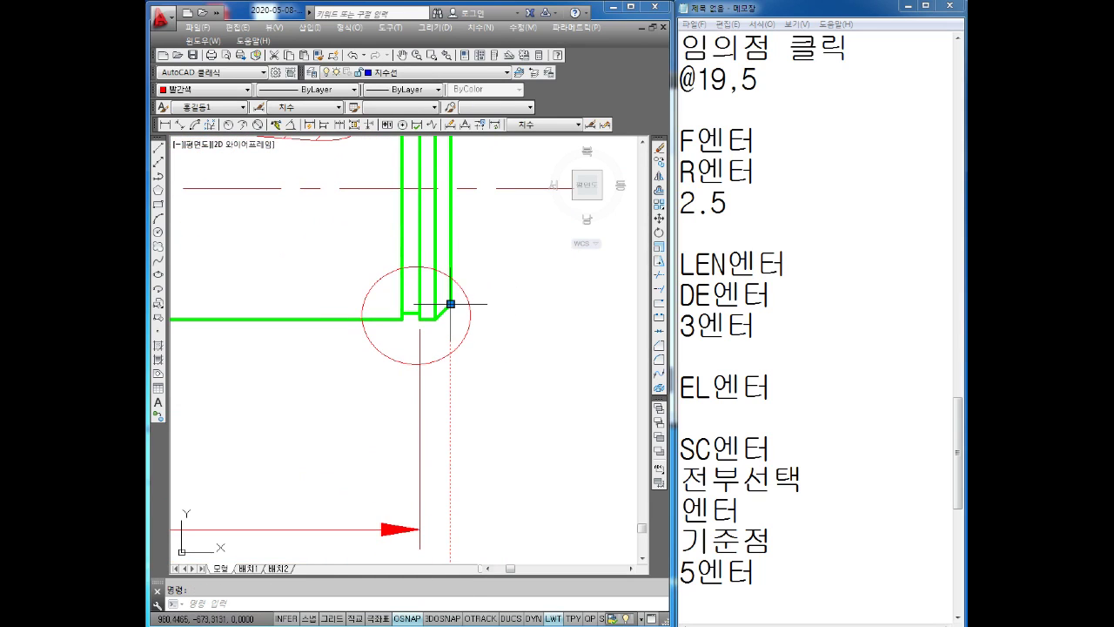
{"action": "scroll", "coordinate": [491, 400], "scroll_direction": "down", "scroll_amount": 2}
{"action": "middle_click_drag", "start_coordinate": [490, 400], "coordinate": [494, 413]}
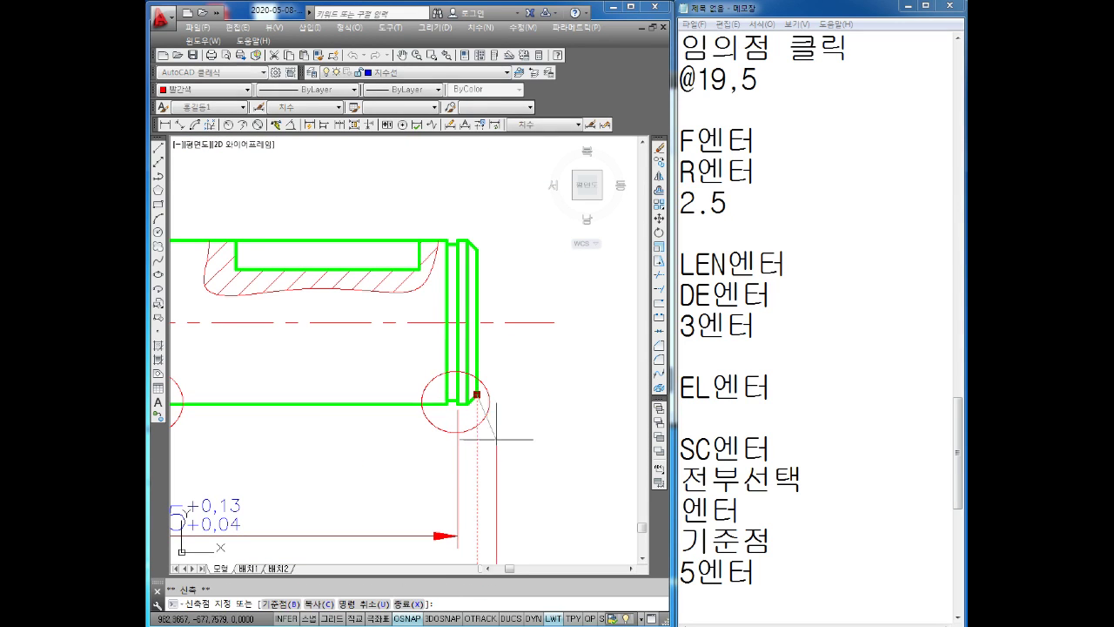
{"action": "key", "text": "Escape"}
{"action": "scroll", "coordinate": [507, 289], "scroll_direction": "down", "scroll_amount": 2}
Step: Try moving the right-end and chamfer lines, turning Ortho on with F8, then cancel
{"action": "scroll", "coordinate": [514, 349], "scroll_direction": "down", "scroll_amount": 2}
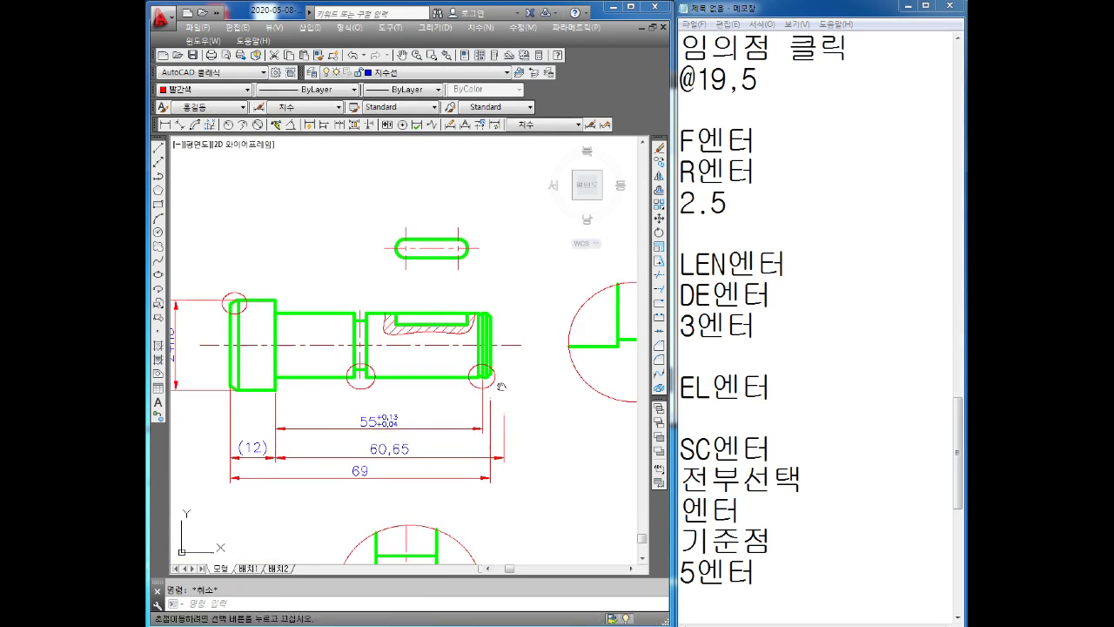
{"action": "scroll", "coordinate": [521, 384], "scroll_direction": "up", "scroll_amount": 2}
{"action": "scroll", "coordinate": [476, 341], "scroll_direction": "up", "scroll_amount": 3}
{"action": "scroll", "coordinate": [477, 326], "scroll_direction": "up", "scroll_amount": 1}
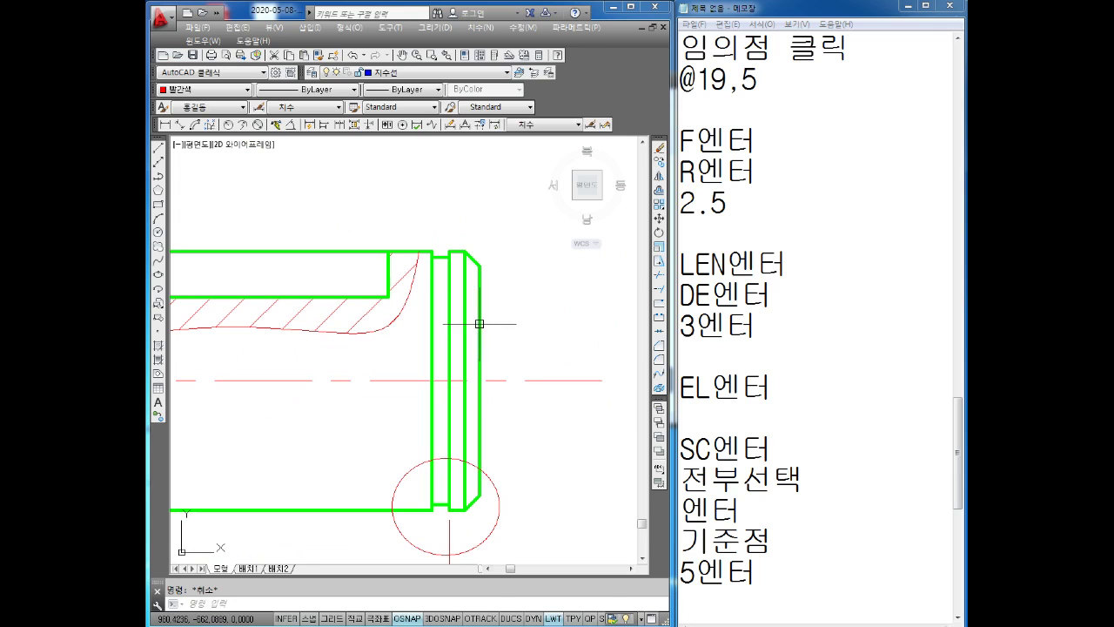
{"action": "left_click_drag", "start_coordinate": [479, 323], "coordinate": [478, 252]}
{"action": "type", "text": "m"}
{"action": "key", "text": "Return"}
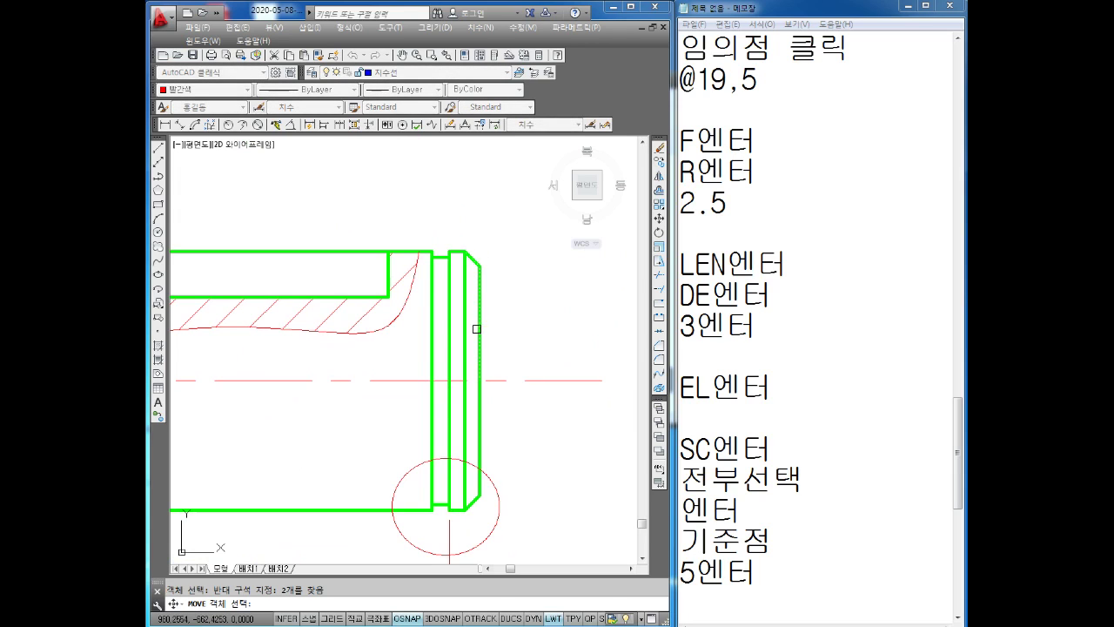
{"action": "middle_click_drag", "start_coordinate": [476, 329], "coordinate": [482, 271]}
{"action": "key", "text": "Return"}
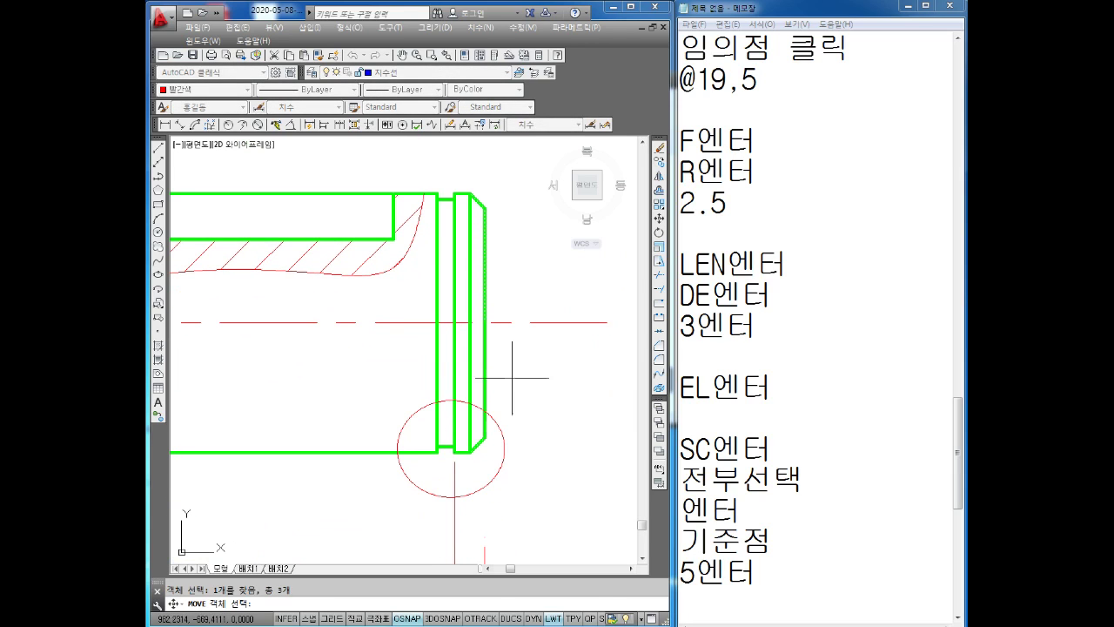
{"action": "left_click", "coordinate": [484, 322]}
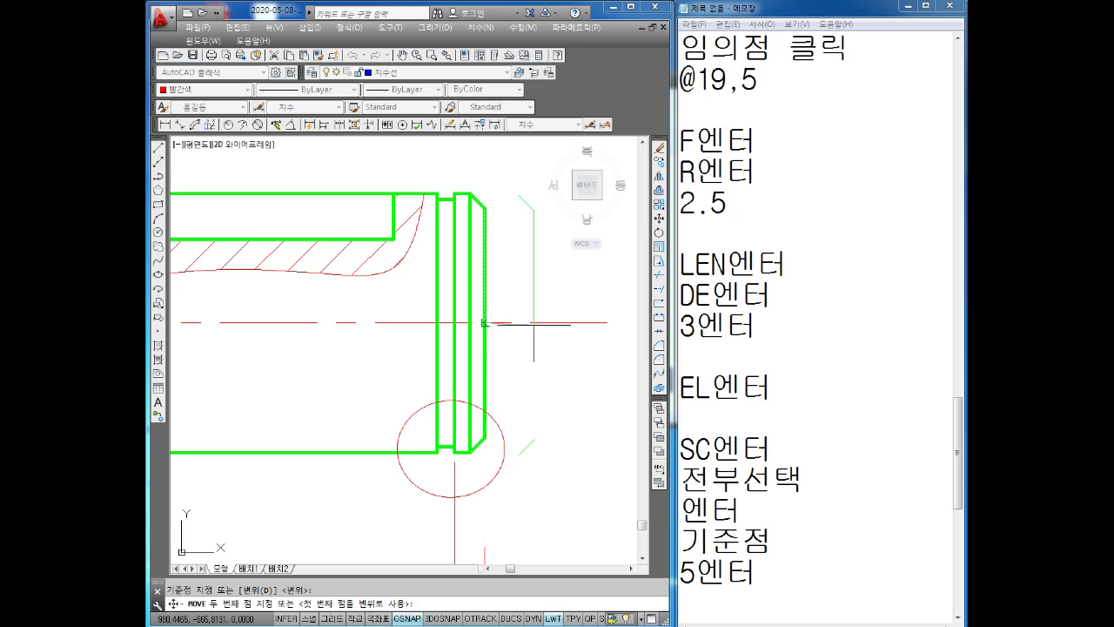
{"action": "key", "text": "Escape"}
{"action": "key", "text": "Return"}
{"action": "left_click", "coordinate": [493, 181]}
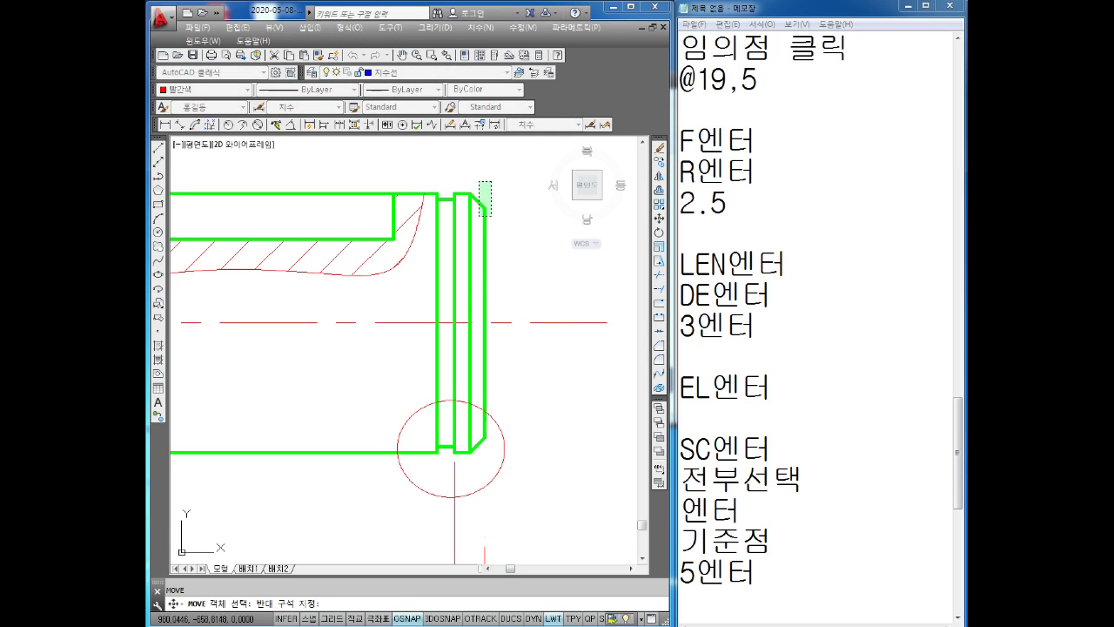
{"action": "left_click", "coordinate": [477, 219]}
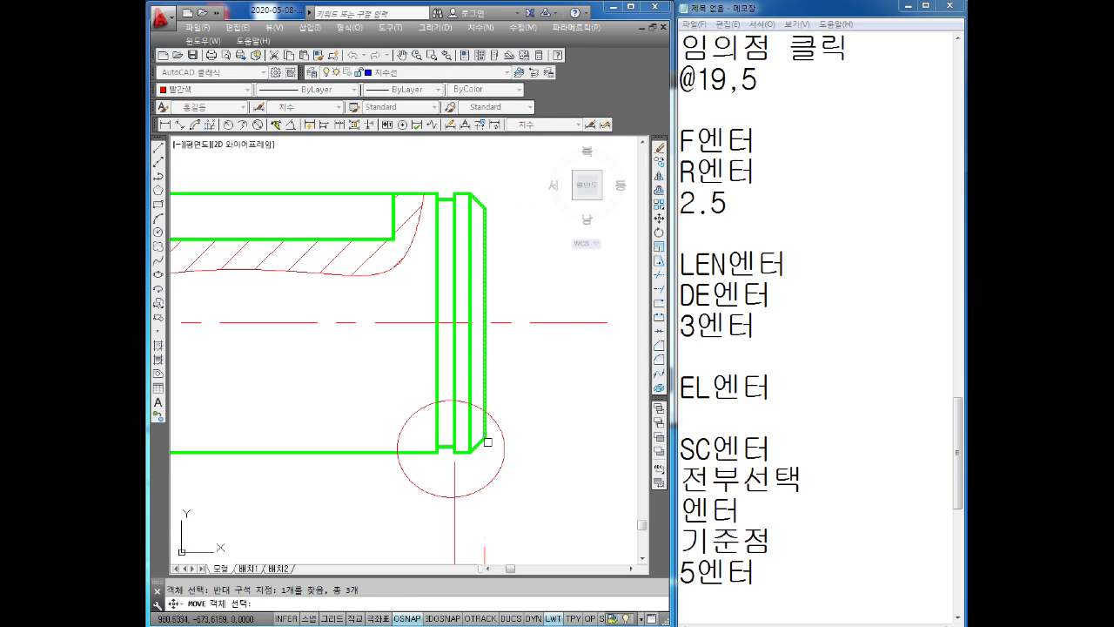
{"action": "key", "text": "Return"}
{"action": "left_click", "coordinate": [485, 322]}
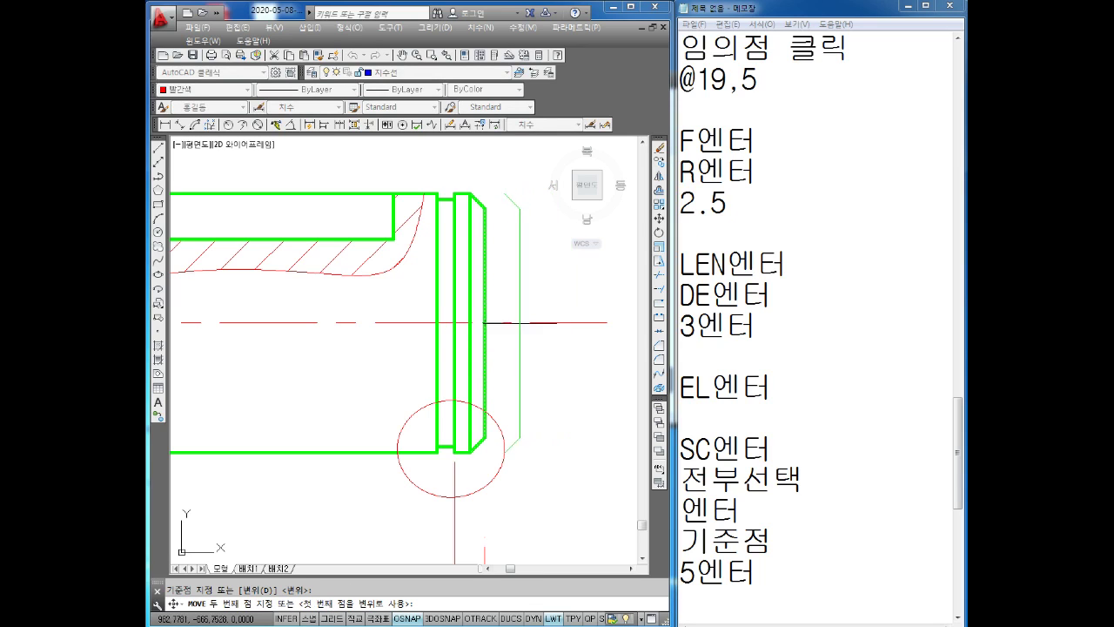
{"action": "key", "text": "F8"}
{"action": "key", "text": "Escape"}
{"action": "type", "text": "m"}
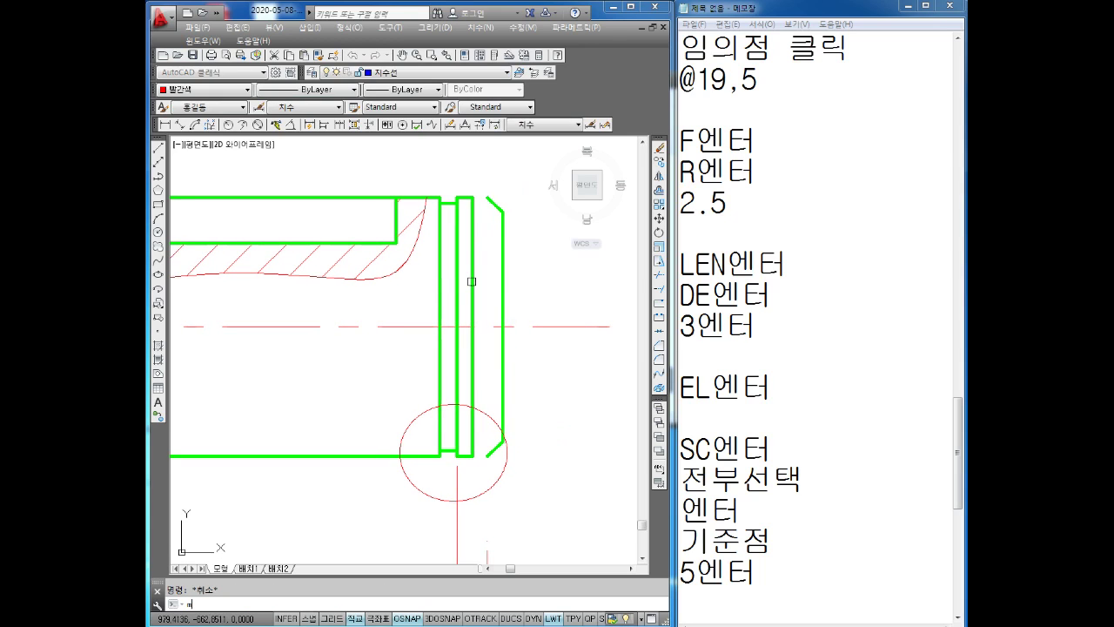
Step: Move the shaft's two right-end lines 5 units to the right
{"action": "key", "text": "Return"}
{"action": "left_click", "coordinate": [473, 365]}
{"action": "left_click", "coordinate": [473, 265]}
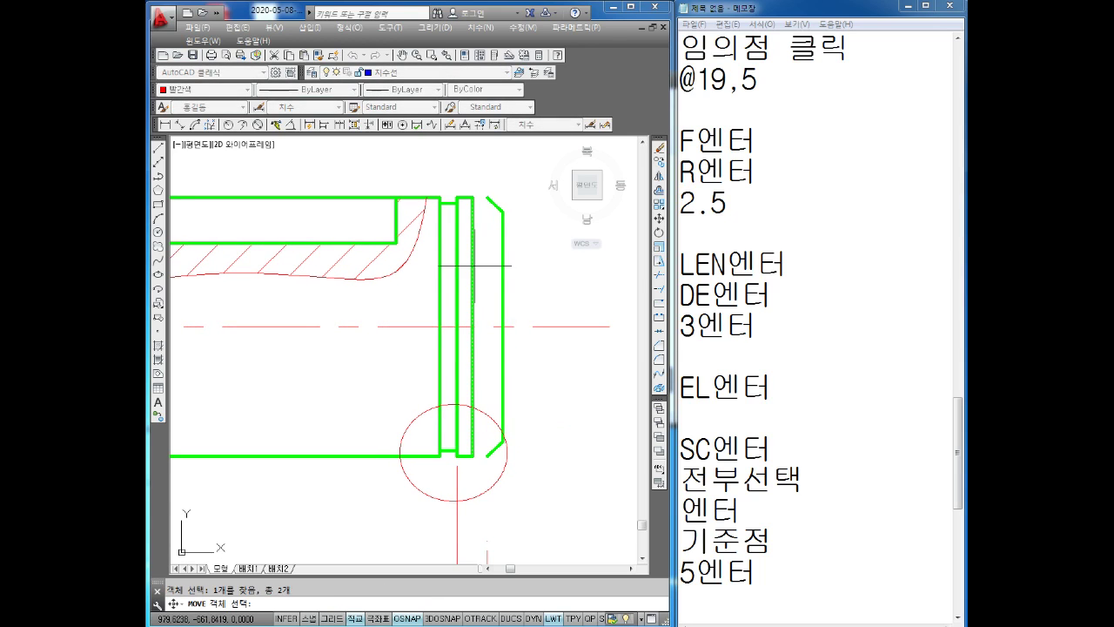
{"action": "key", "text": "Return"}
{"action": "left_click", "coordinate": [472, 197]}
{"action": "type", "text": "5"}
{"action": "key", "text": "Return"}
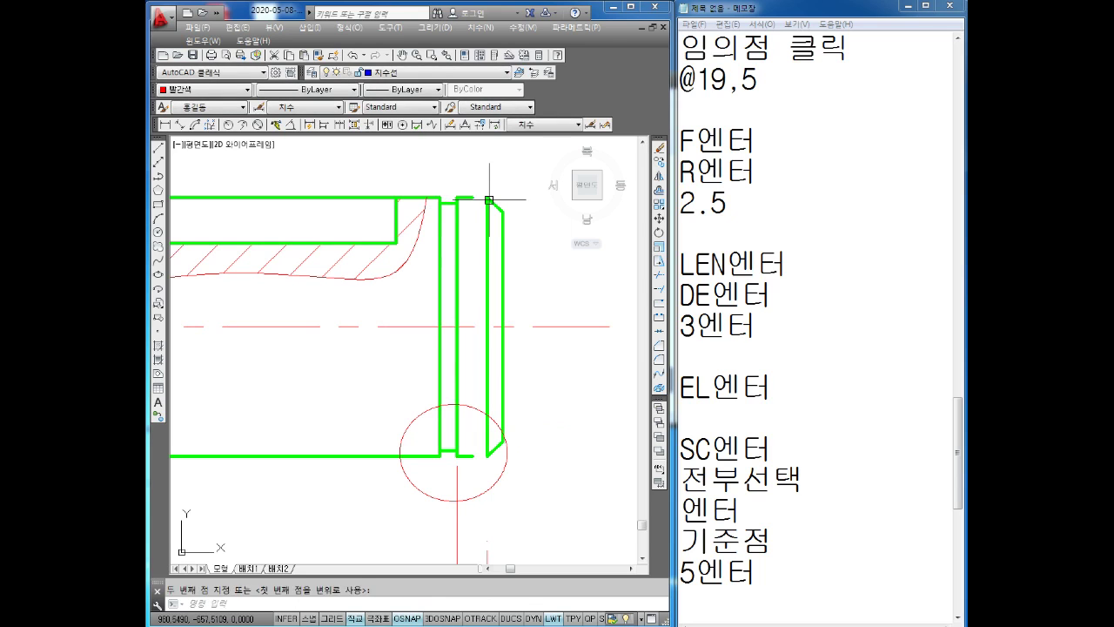
{"action": "key", "text": "Escape"}
Step: Extend the top edge to the moved end line
{"action": "key", "text": "Return"}
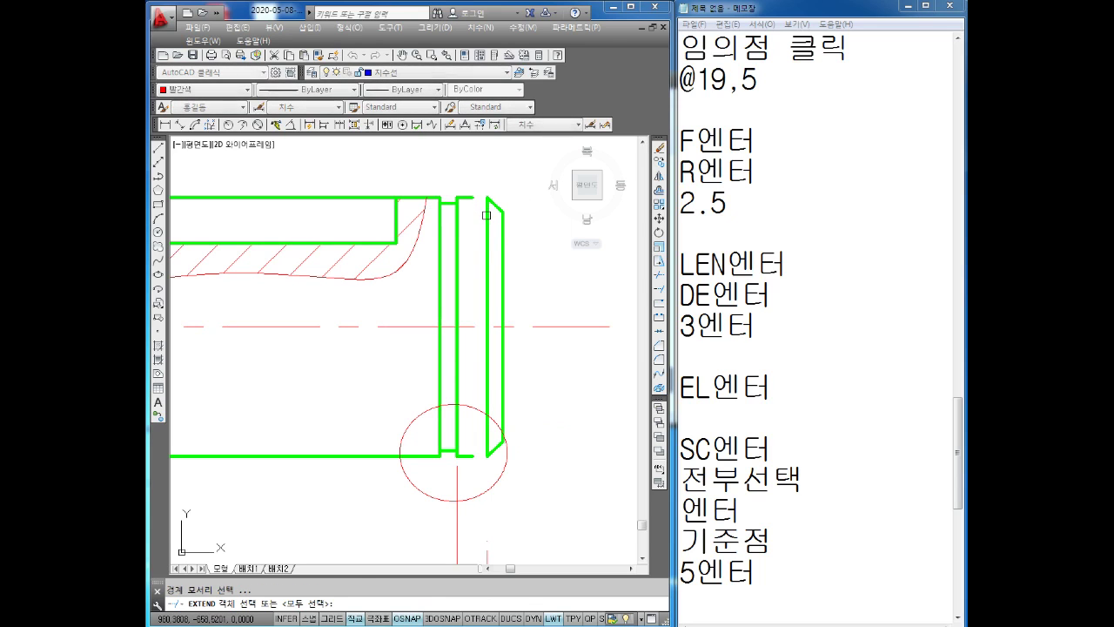
{"action": "left_click", "coordinate": [487, 223]}
{"action": "key", "text": "Return"}
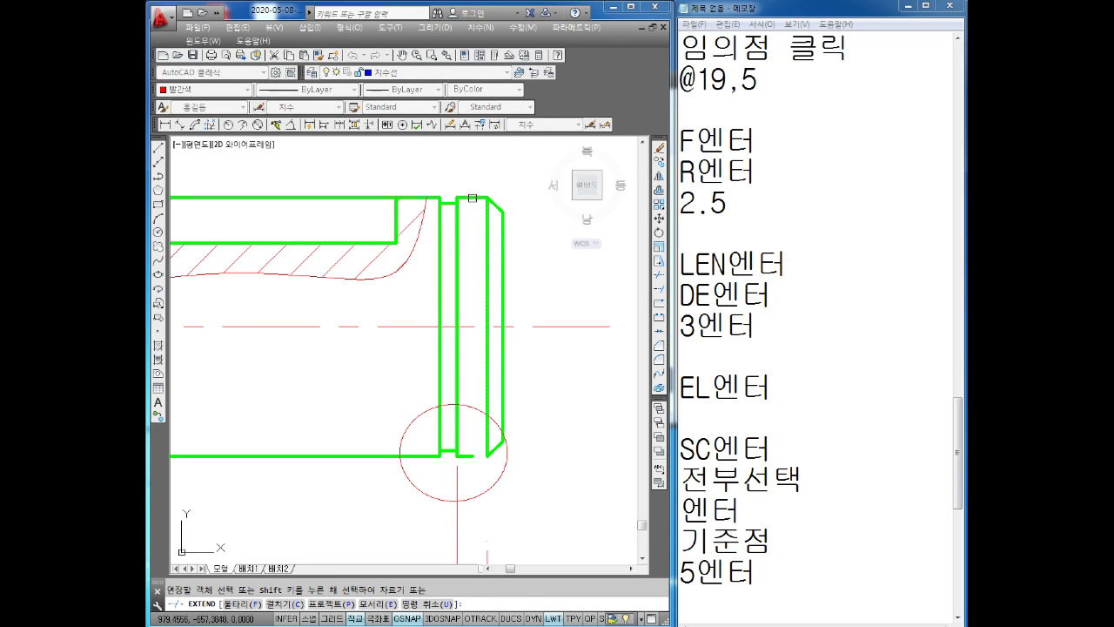
{"action": "scroll", "coordinate": [454, 348], "scroll_direction": "down", "scroll_amount": 5}
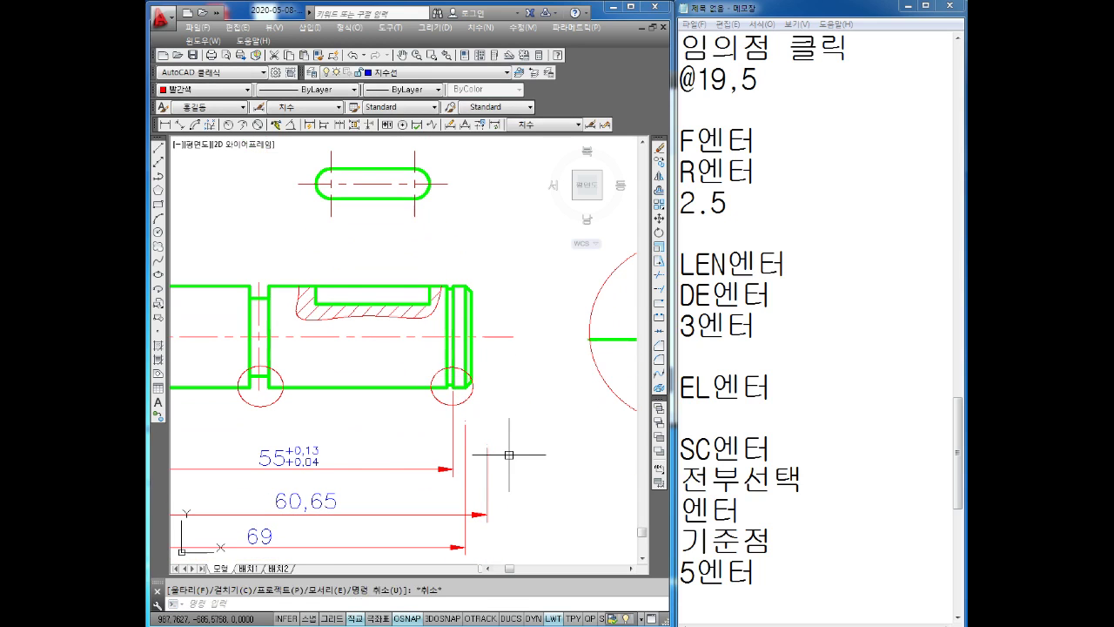
{"action": "key", "text": "Escape"}
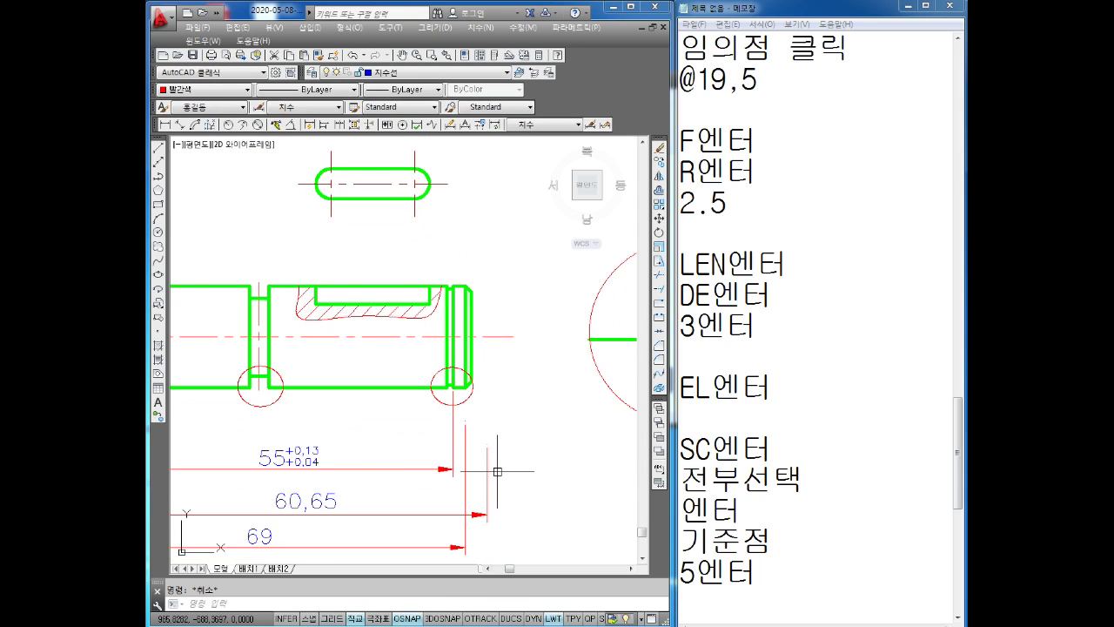
{"action": "middle_click_drag", "start_coordinate": [497, 472], "coordinate": [527, 426]}
Step: Stretch the 60,65 dimension's extension line to the shaft's end corner so it reads 57
{"action": "middle_click_drag", "start_coordinate": [517, 391], "coordinate": [515, 438]}
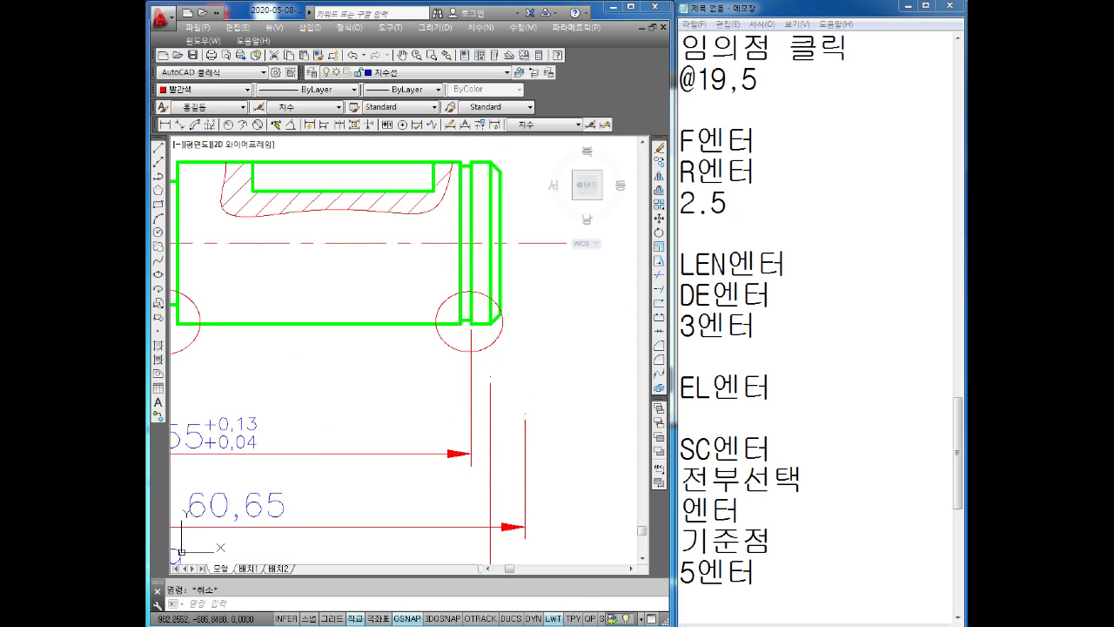
{"action": "left_click", "coordinate": [491, 376]}
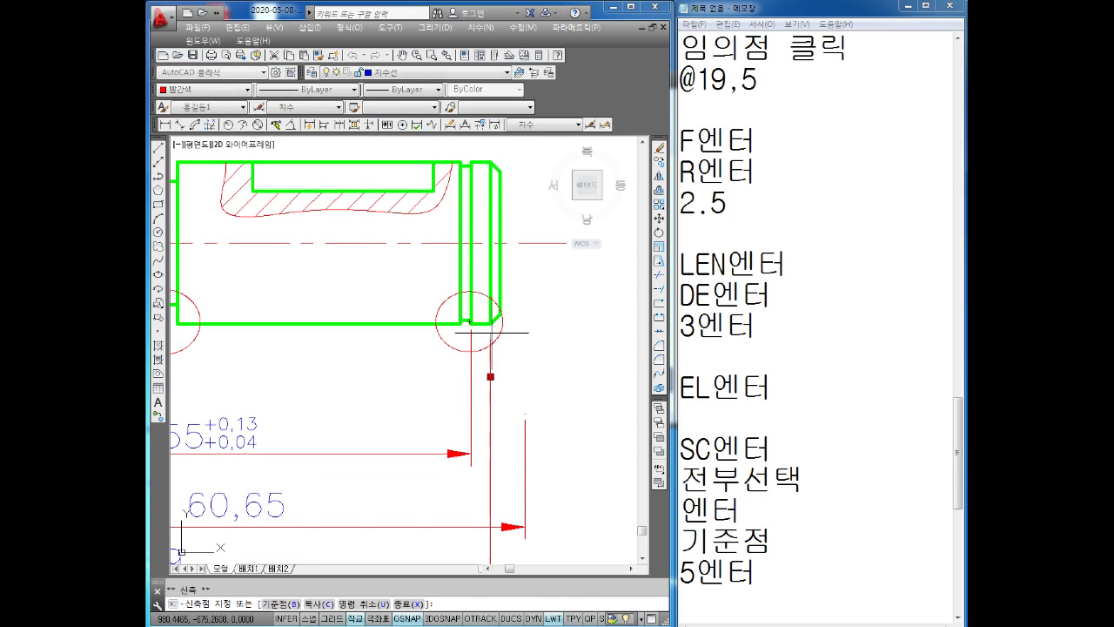
{"action": "left_click", "coordinate": [492, 335]}
{"action": "key", "text": "Escape"}
{"action": "left_click", "coordinate": [528, 439]}
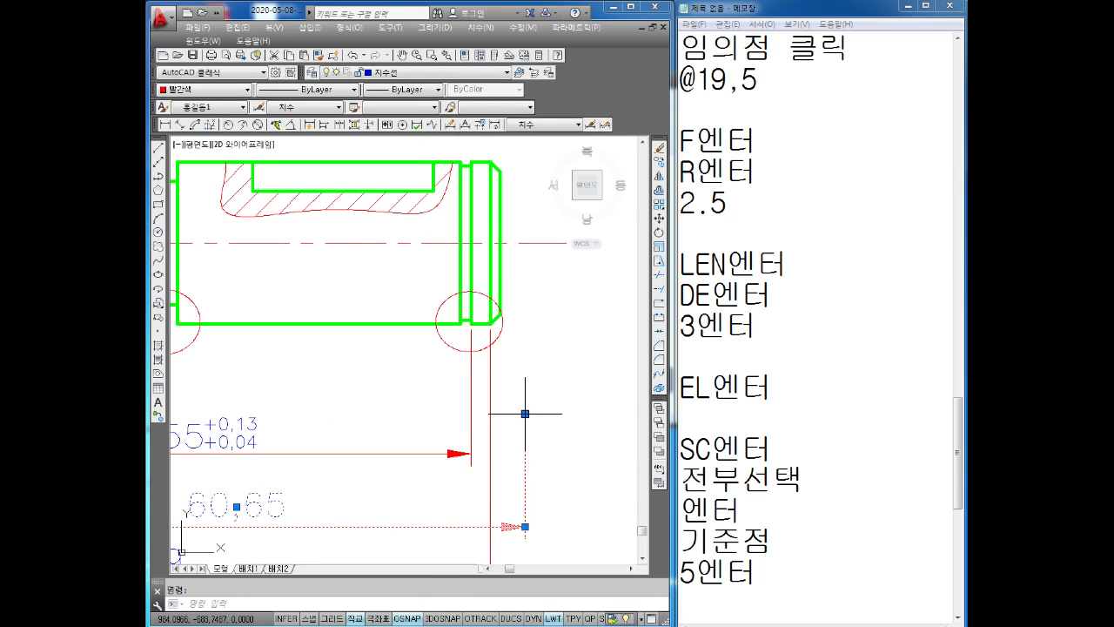
{"action": "left_click", "coordinate": [524, 413]}
{"action": "left_click", "coordinate": [491, 323]}
{"action": "key", "text": "Escape"}
Step: Pan and zoom to review the shaft's length dimensions and right end
{"action": "scroll", "coordinate": [554, 383], "scroll_direction": "down", "scroll_amount": 2}
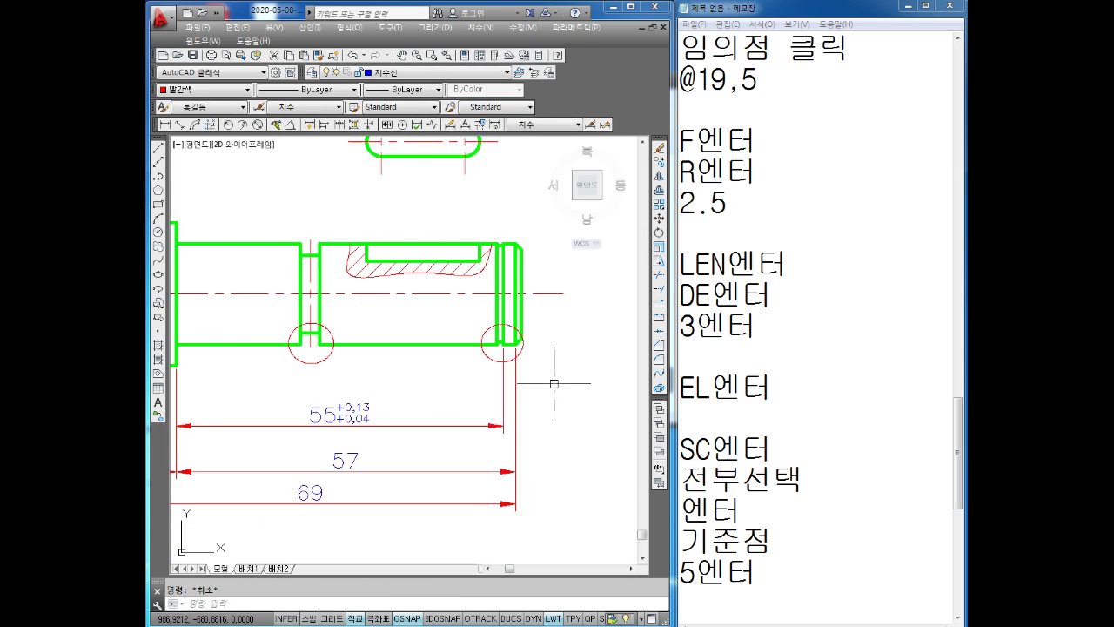
{"action": "middle_click_drag", "start_coordinate": [554, 383], "coordinate": [540, 359]}
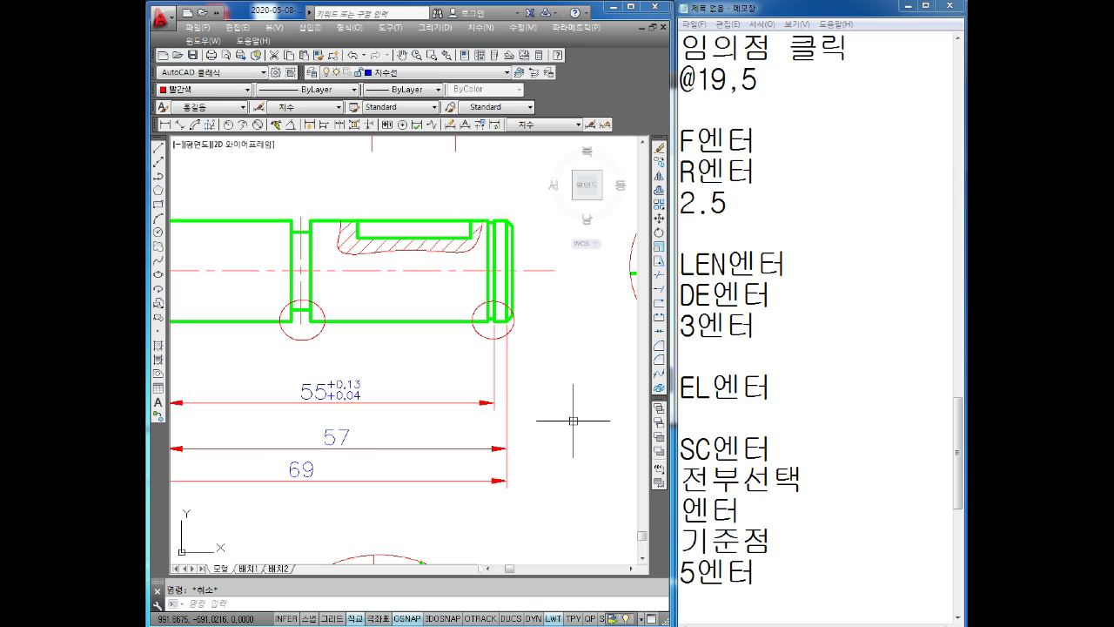
{"action": "scroll", "coordinate": [570, 430], "scroll_direction": "down", "scroll_amount": 3}
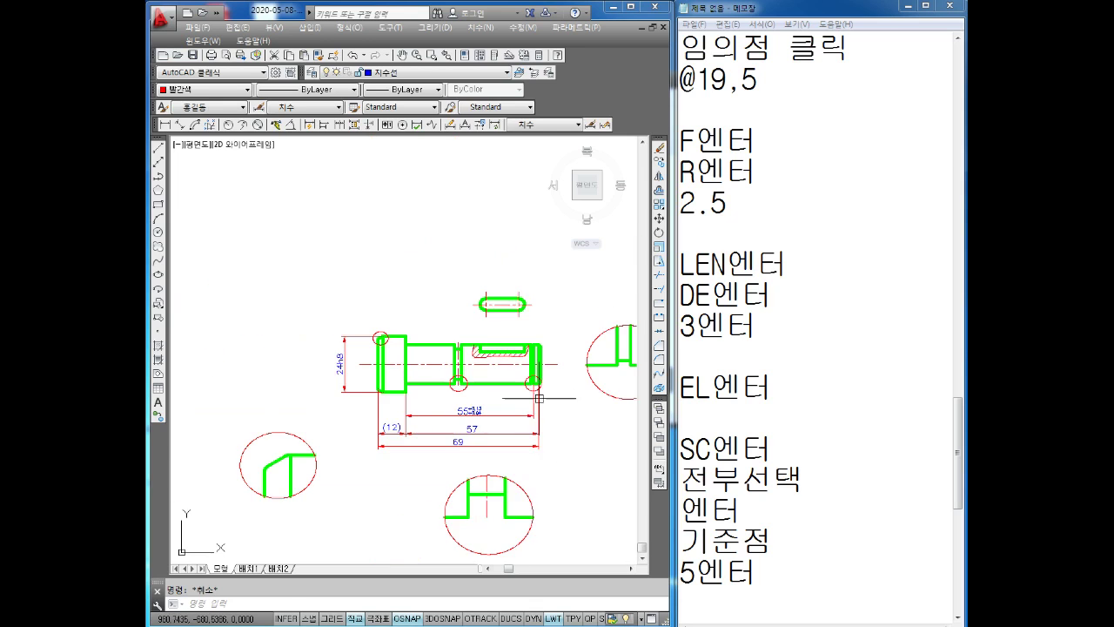
{"action": "scroll", "coordinate": [540, 387], "scroll_direction": "up", "scroll_amount": 3}
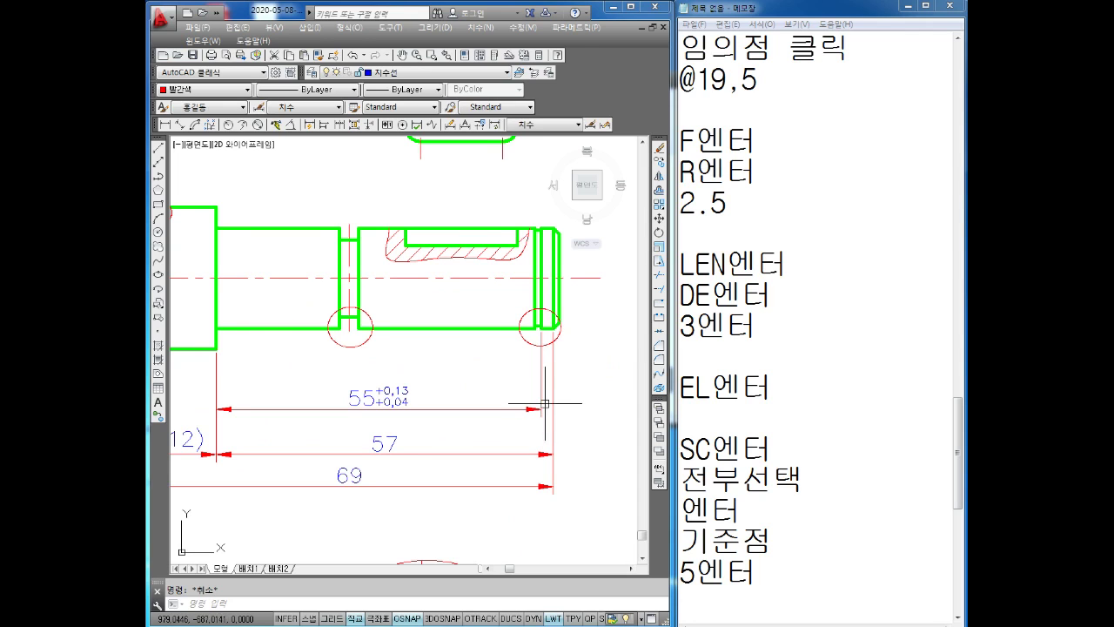
{"action": "middle_click_drag", "start_coordinate": [545, 404], "coordinate": [537, 361]}
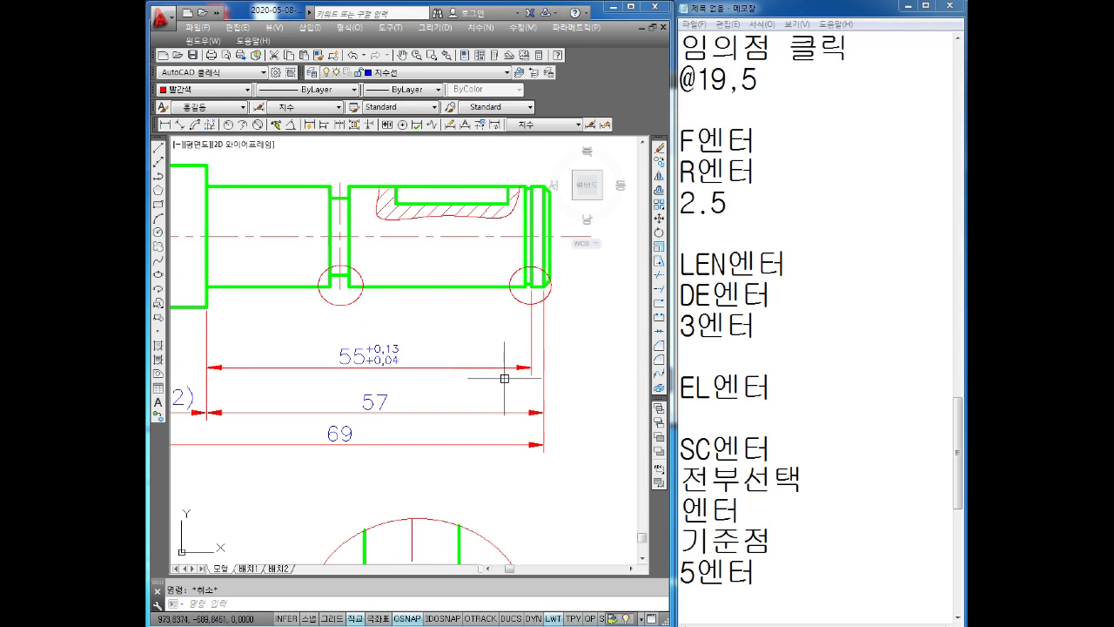
{"action": "middle_click_drag", "start_coordinate": [515, 359], "coordinate": [463, 363]}
Step: Add a vertical 17 diameter dimension across the shaft's right end
{"action": "left_click", "coordinate": [166, 125]}
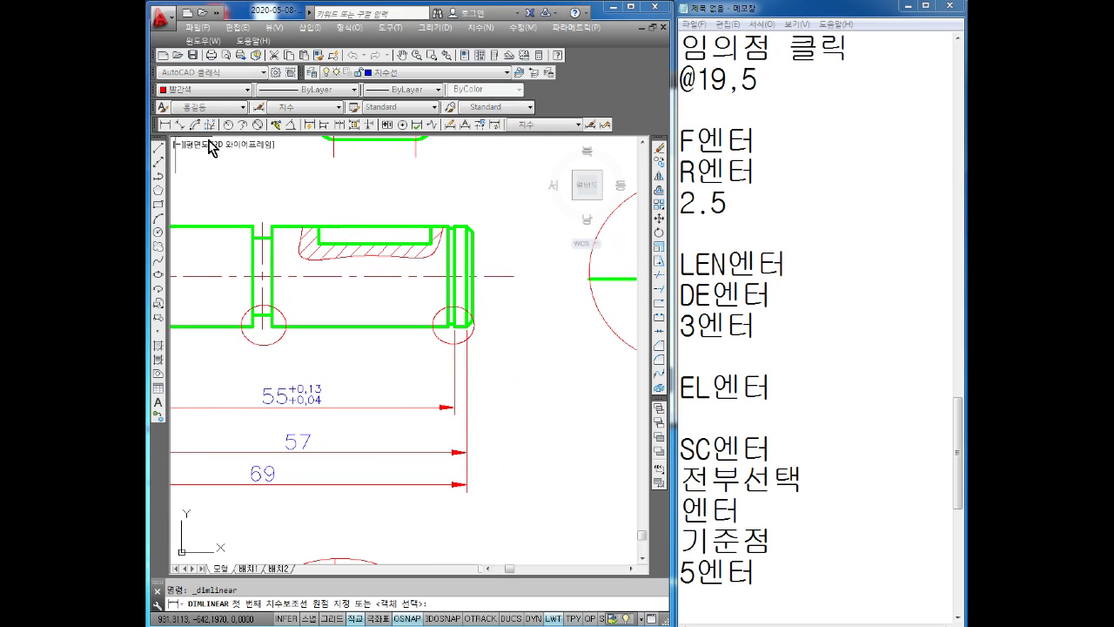
{"action": "scroll", "coordinate": [427, 214], "scroll_direction": "up", "scroll_amount": 5}
{"action": "left_click", "coordinate": [534, 253]}
{"action": "middle_click_drag", "start_coordinate": [534, 488], "coordinate": [471, 400]}
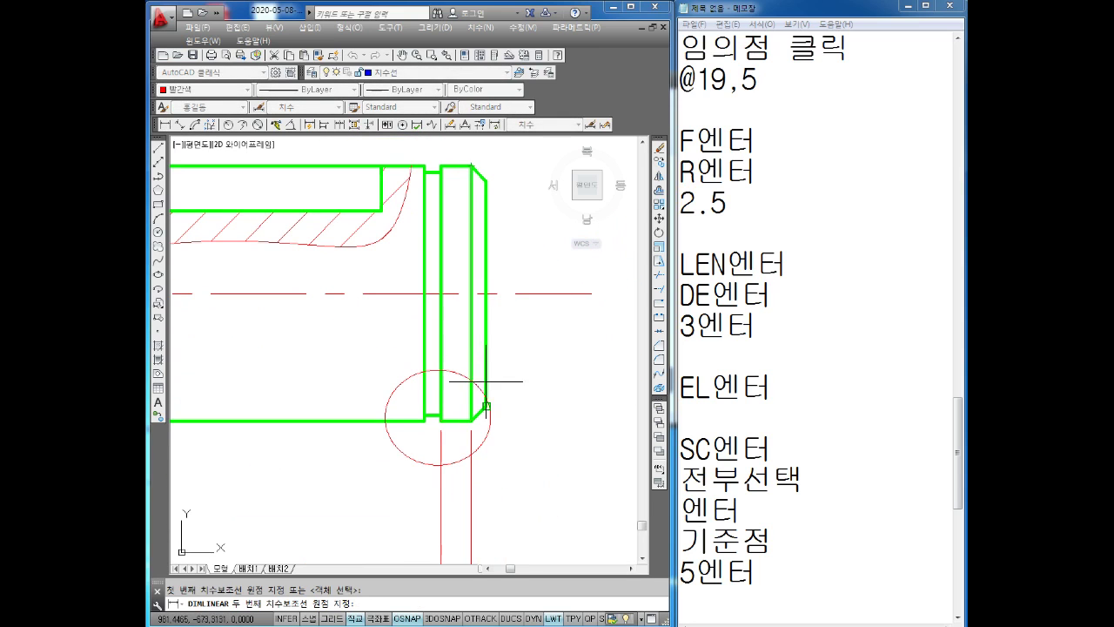
{"action": "left_click", "coordinate": [471, 420]}
{"action": "scroll", "coordinate": [510, 387], "scroll_direction": "down", "scroll_amount": 3}
{"action": "scroll", "coordinate": [481, 357], "scroll_direction": "down", "scroll_amount": 2}
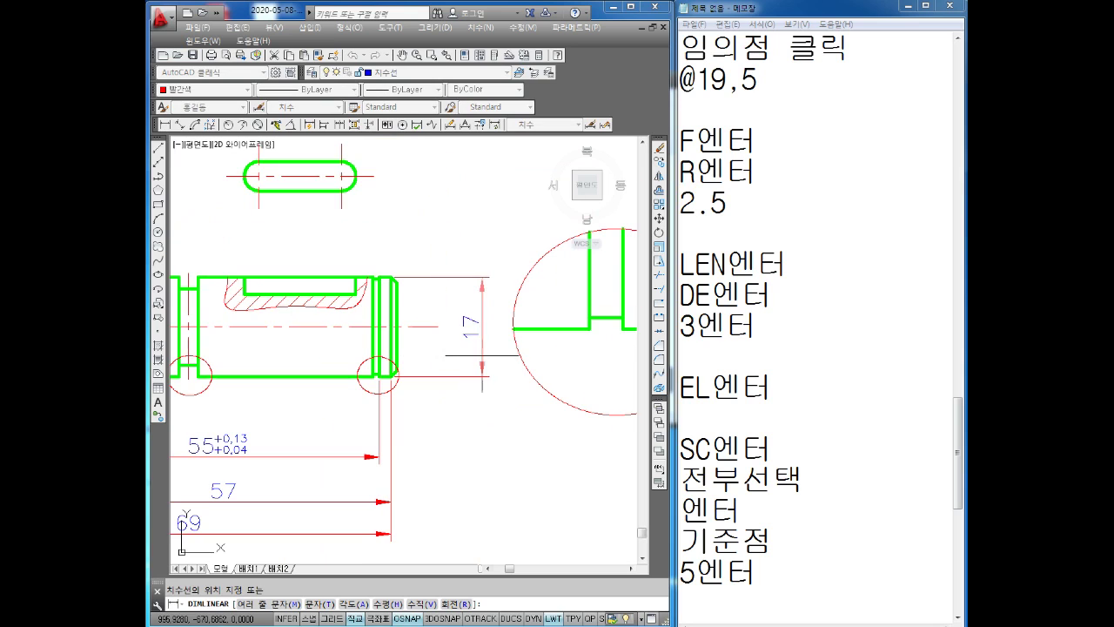
{"action": "left_click", "coordinate": [480, 354]}
{"action": "key", "text": "Escape"}
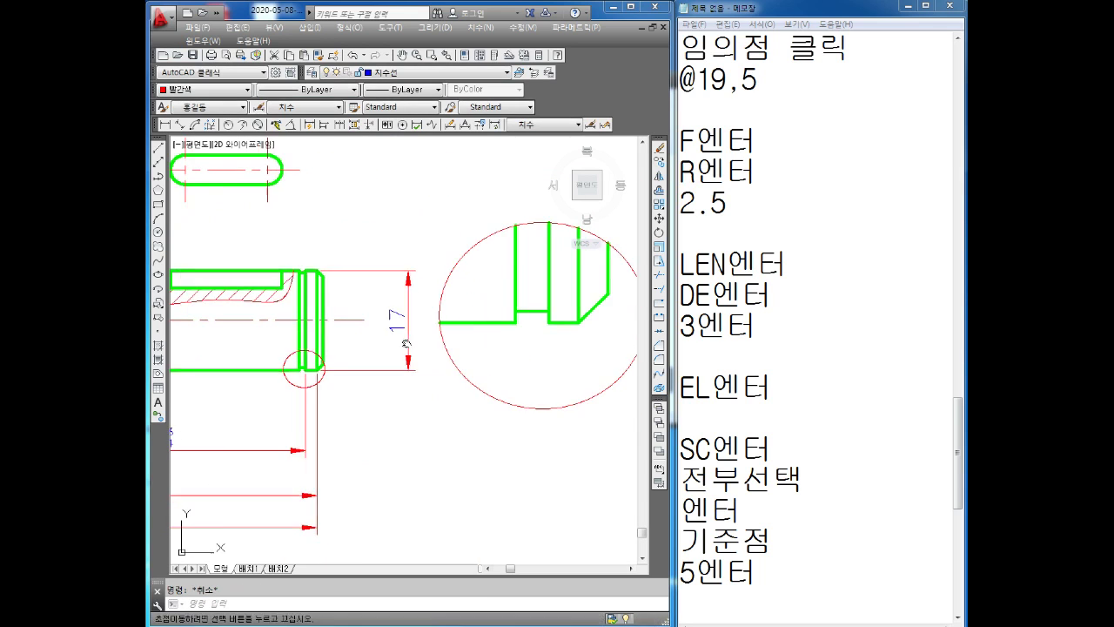
{"action": "scroll", "coordinate": [487, 357], "scroll_direction": "down", "scroll_amount": 2}
Step: Move the round detail view further right, clear of the dimension
{"action": "key", "text": "Return"}
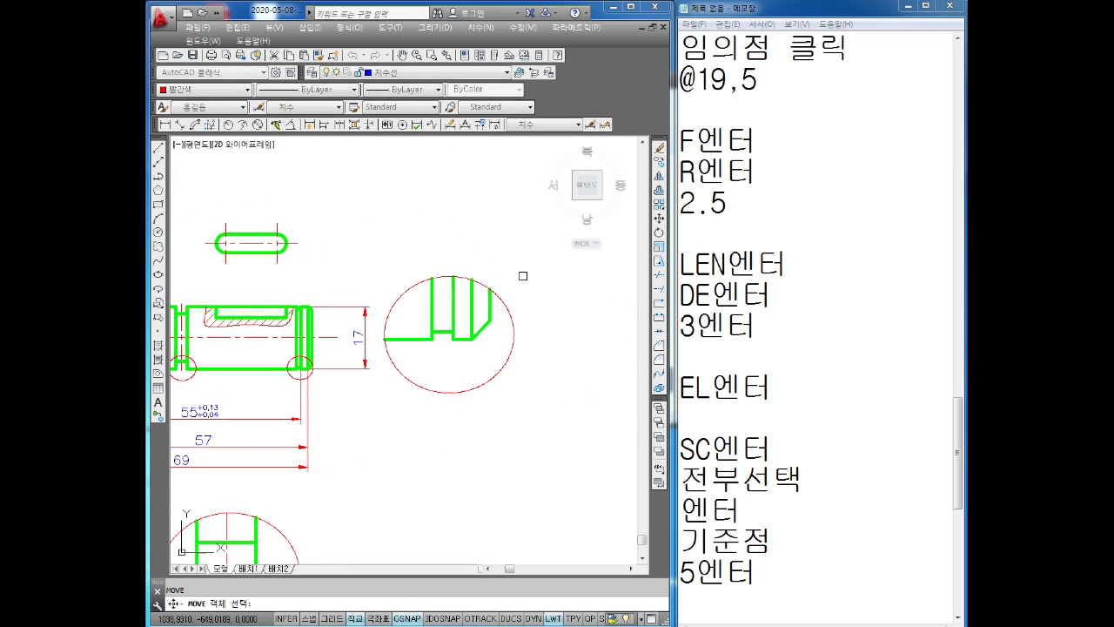
{"action": "left_click", "coordinate": [522, 273]}
{"action": "left_click", "coordinate": [376, 439]}
{"action": "key", "text": "Return"}
{"action": "left_click", "coordinate": [447, 364]}
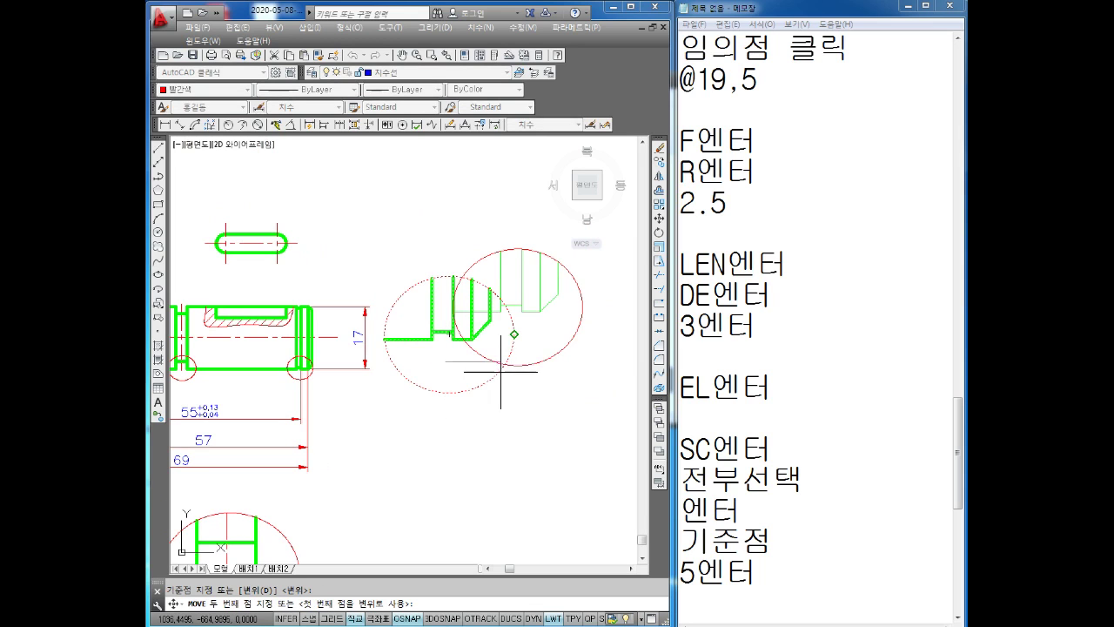
{"action": "left_click", "coordinate": [520, 364]}
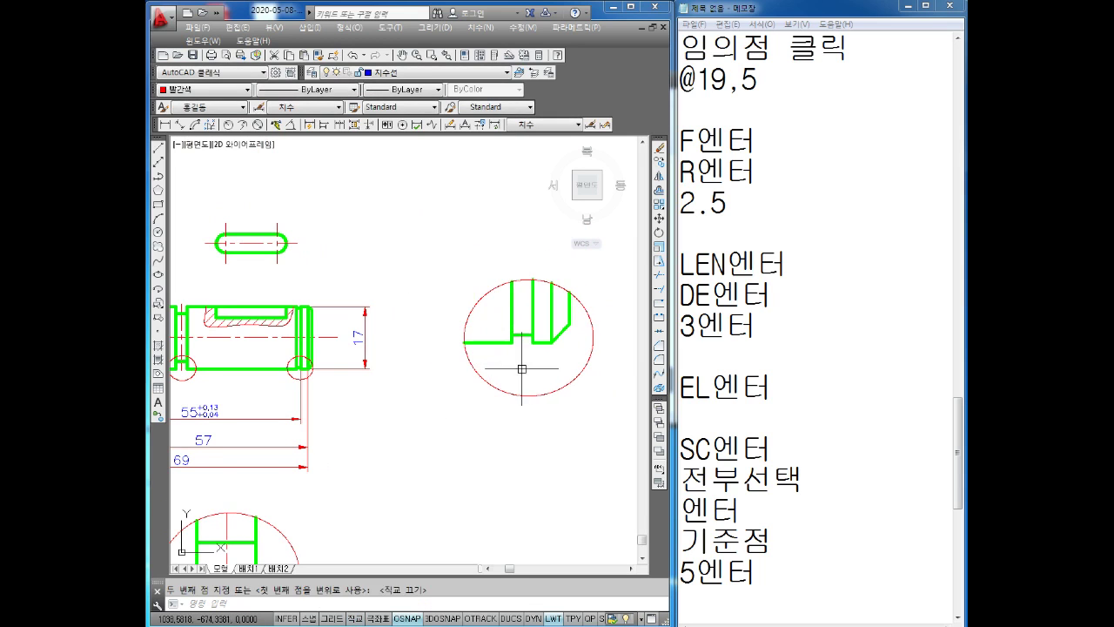
Step: Append h6 to the 17 dimension text so it reads 17h6
{"action": "scroll", "coordinate": [348, 335], "scroll_direction": "up", "scroll_amount": 3}
{"action": "scroll", "coordinate": [339, 330], "scroll_direction": "up", "scroll_amount": 2}
{"action": "double_click", "coordinate": [338, 335]}
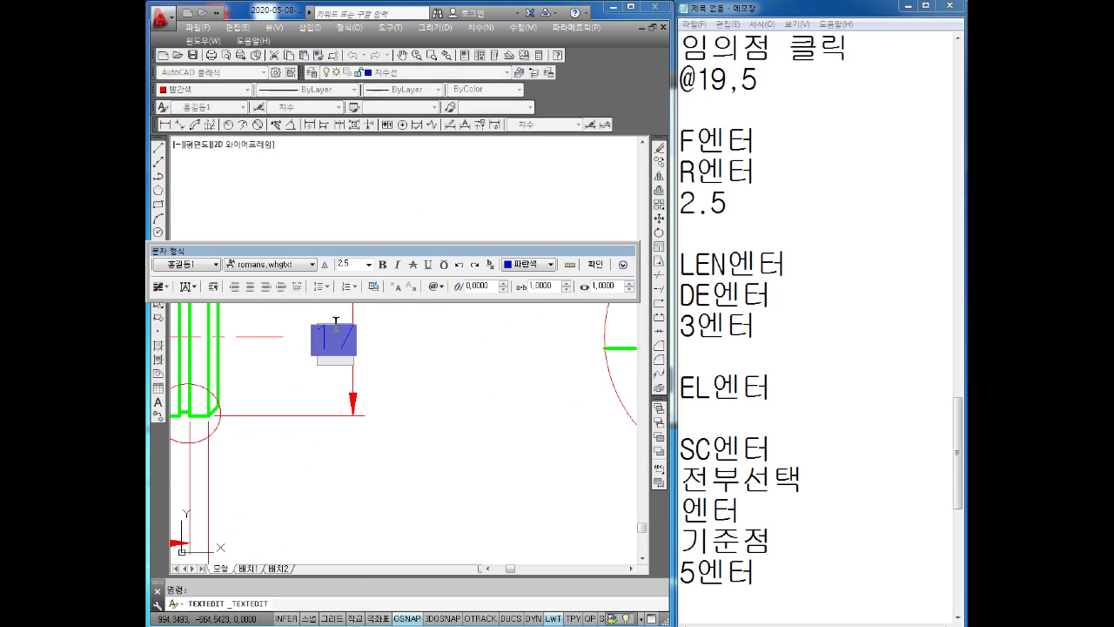
{"action": "type", "text": "h"}
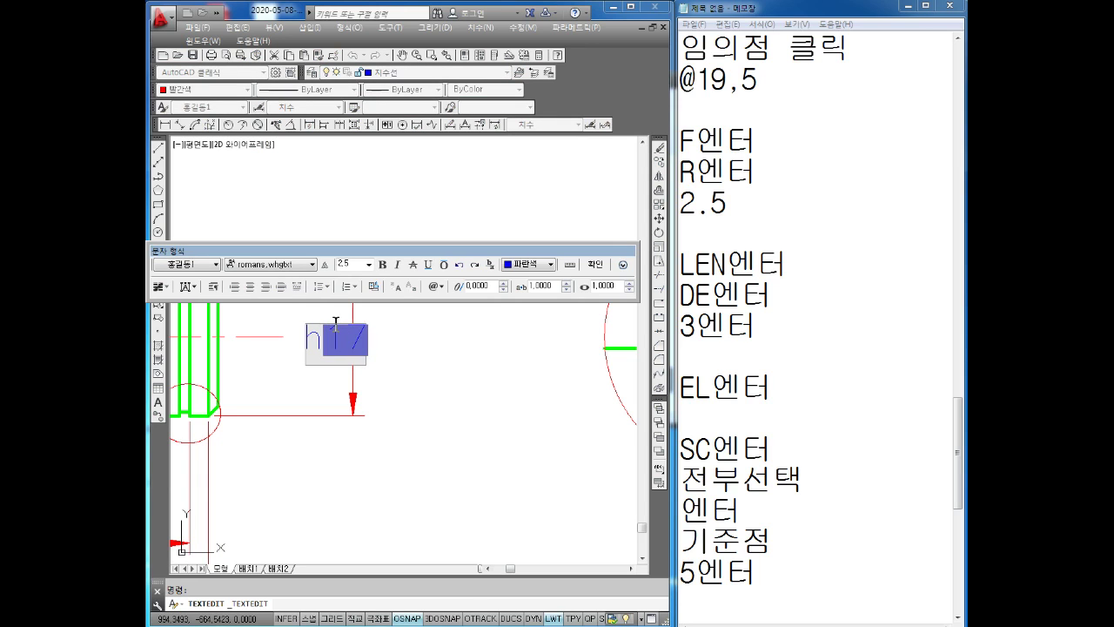
{"action": "type", "text": "6"}
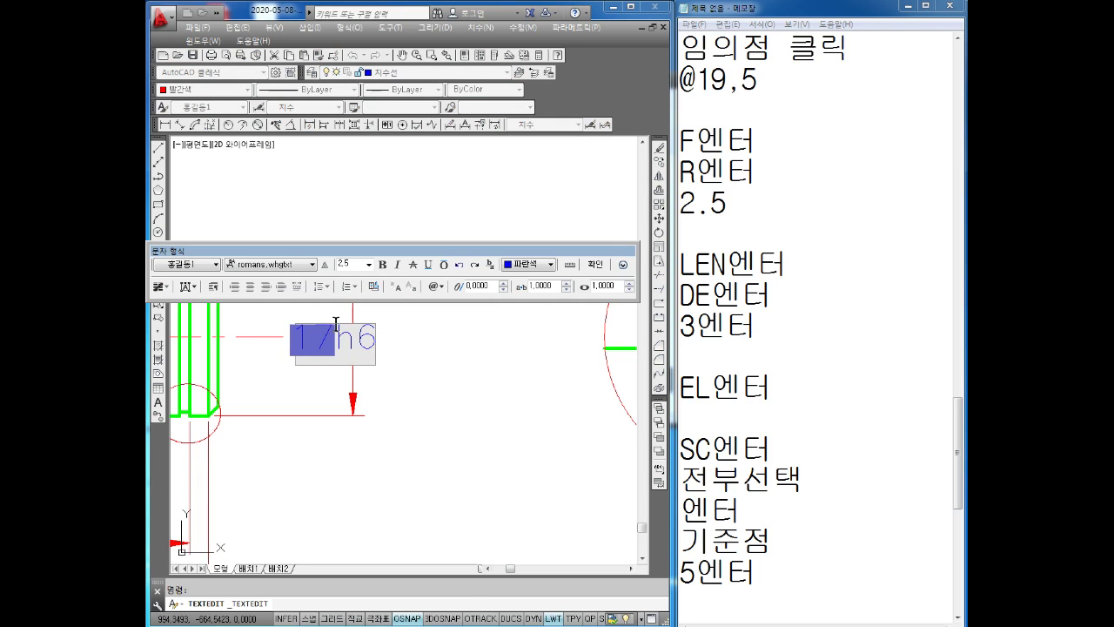
{"action": "left_click", "coordinate": [383, 414]}
{"action": "scroll", "coordinate": [374, 422], "scroll_direction": "down", "scroll_amount": 3}
{"action": "scroll", "coordinate": [509, 347], "scroll_direction": "down", "scroll_amount": 1}
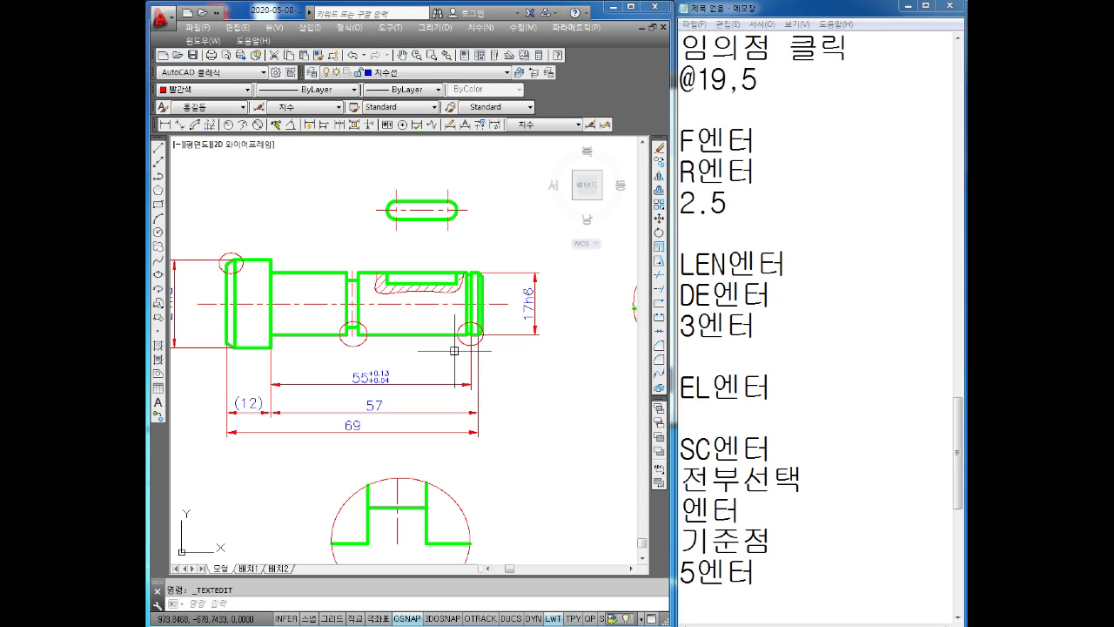
Step: Place a vertical 13 diameter dimension across the shaft just left of the groove
{"action": "middle_click_drag", "start_coordinate": [457, 345], "coordinate": [478, 383]}
{"action": "key", "text": "Escape"}
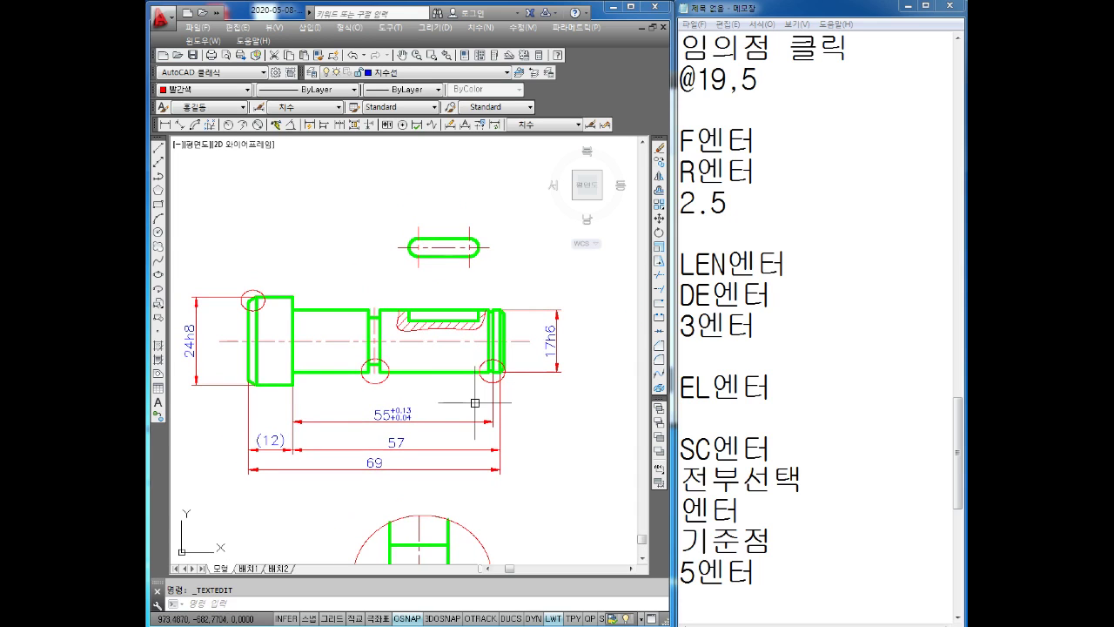
{"action": "scroll", "coordinate": [363, 334], "scroll_direction": "up", "scroll_amount": 5}
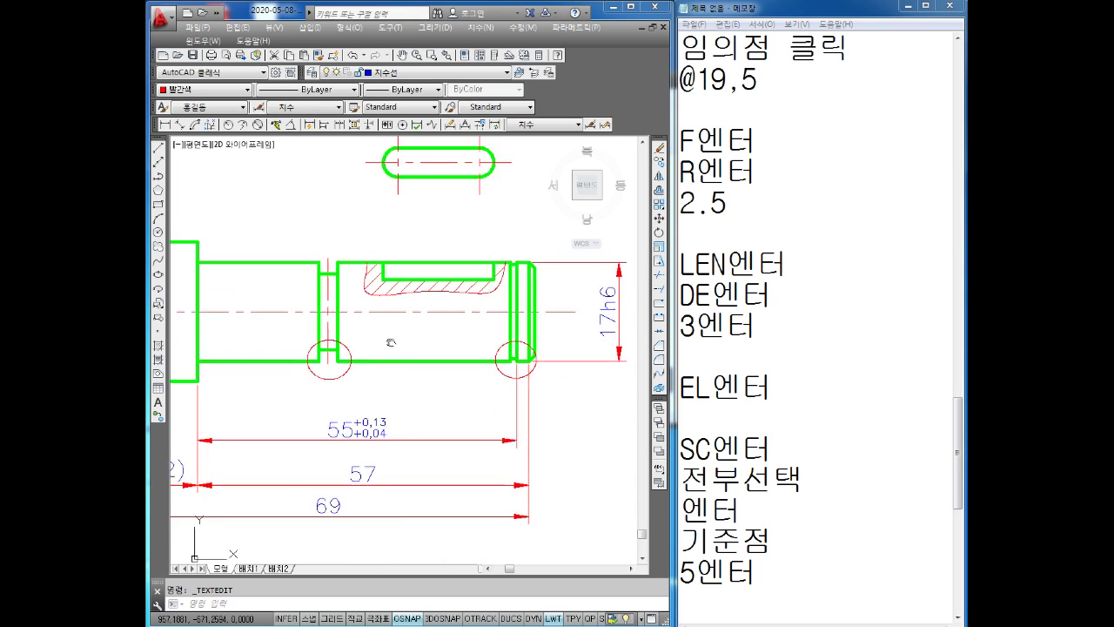
{"action": "left_click", "coordinate": [164, 126]}
{"action": "left_click", "coordinate": [376, 290]}
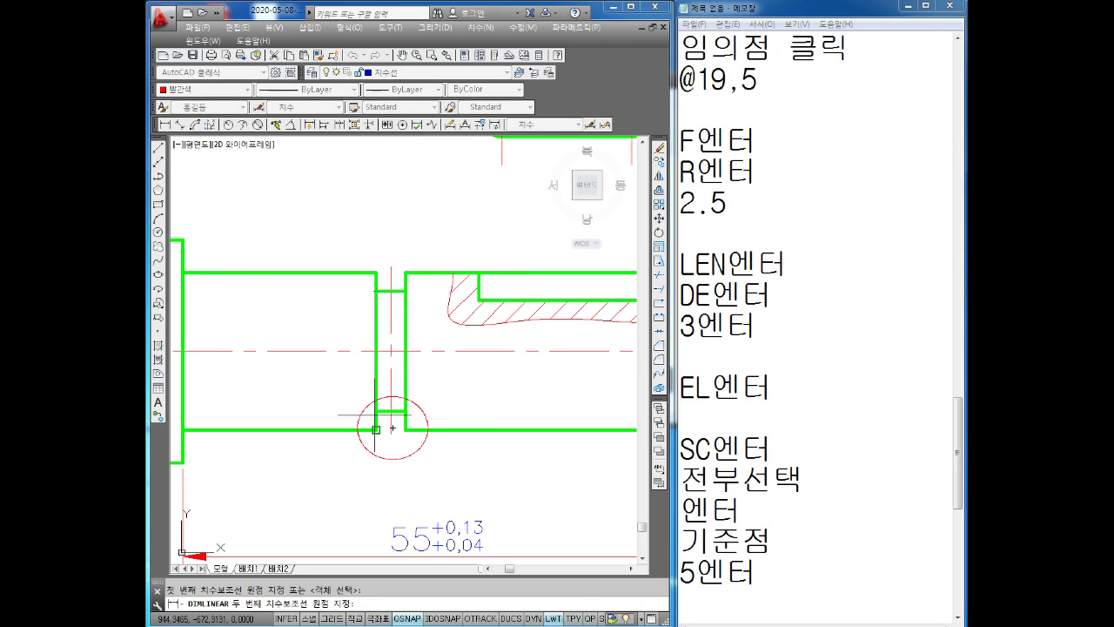
{"action": "left_click", "coordinate": [376, 410]}
{"action": "left_click", "coordinate": [305, 348]}
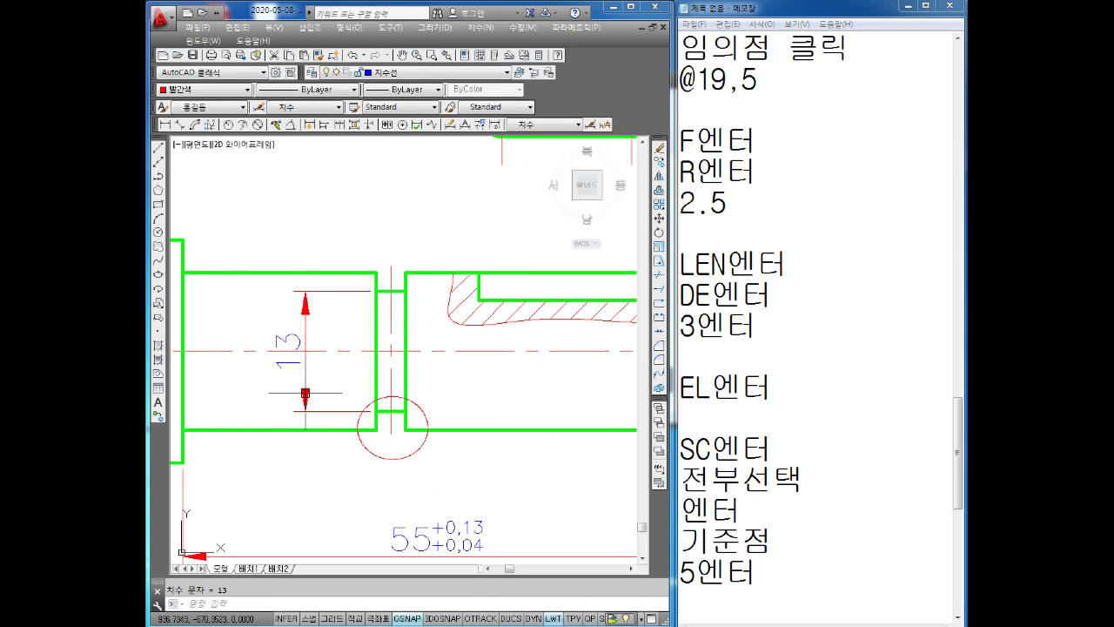
Step: Append h9 to the dimension text so it reads 13h9
{"action": "double_click", "coordinate": [292, 344]}
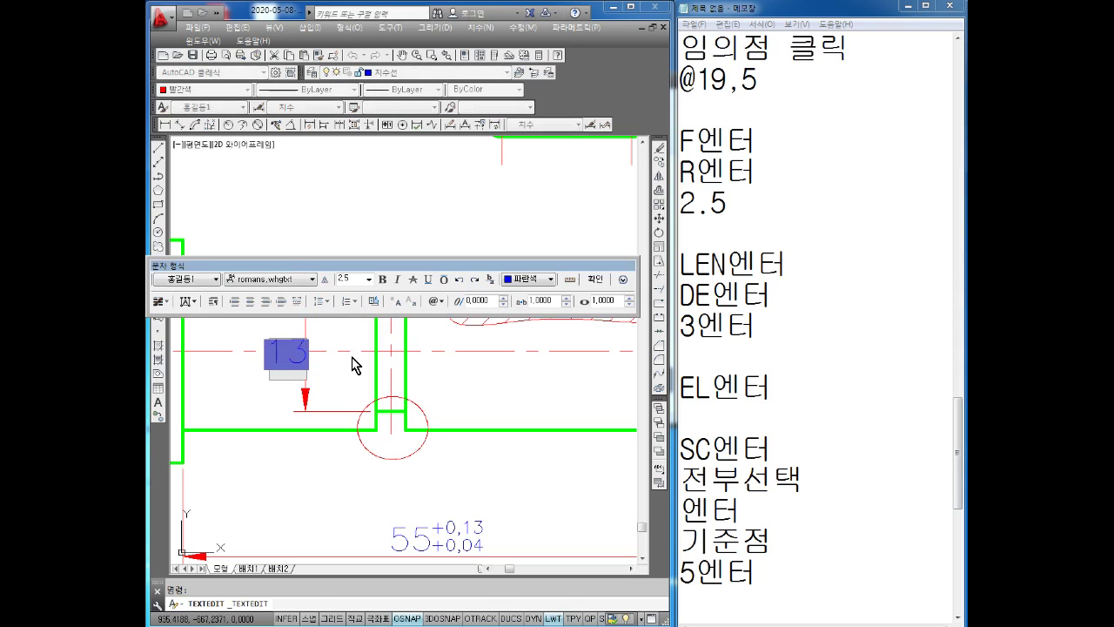
{"action": "type", "text": "h9"}
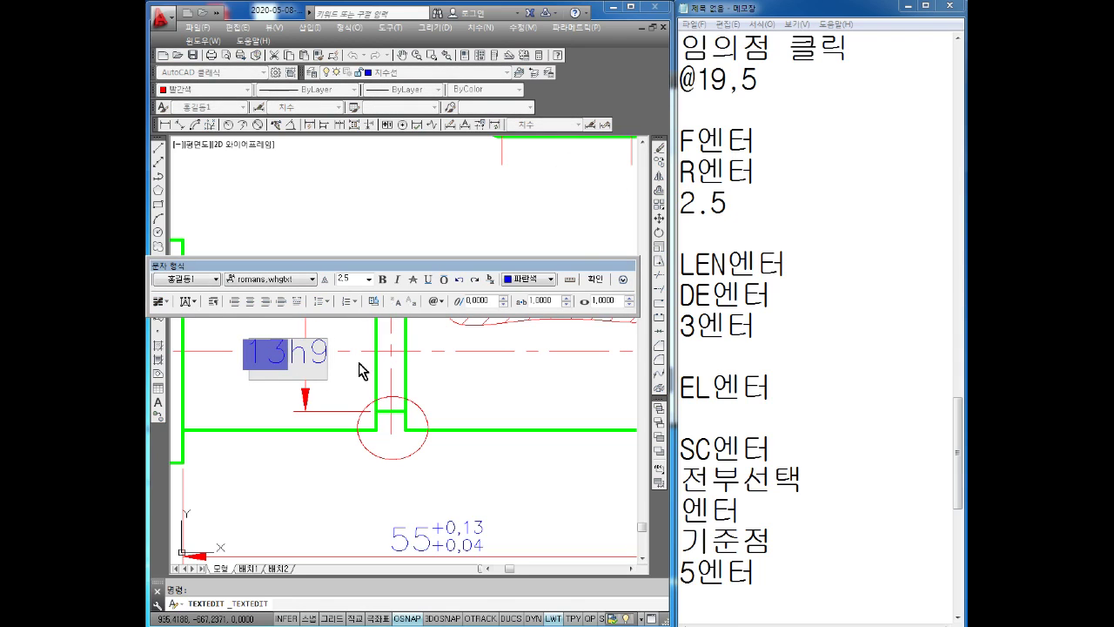
{"action": "left_click", "coordinate": [428, 442]}
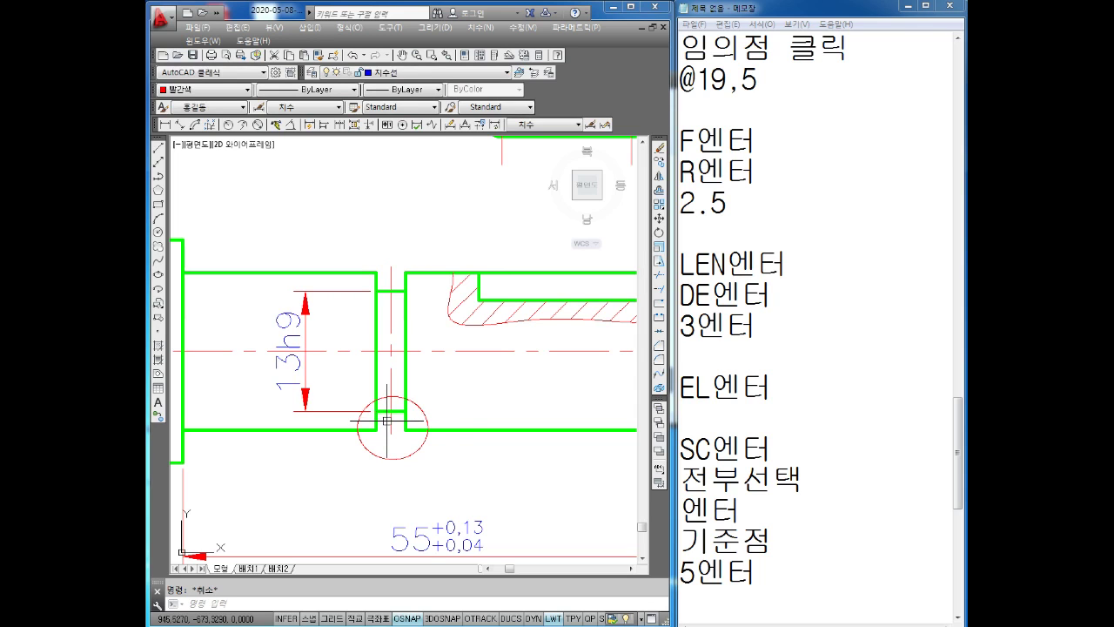
{"action": "middle_click_drag", "start_coordinate": [388, 421], "coordinate": [431, 456]}
{"action": "middle_click_drag", "start_coordinate": [356, 356], "coordinate": [386, 403]}
Step: Dimension 22,5 from the left shoulder to the groove and 32 to the keyway slot's start
{"action": "left_click", "coordinate": [165, 124]}
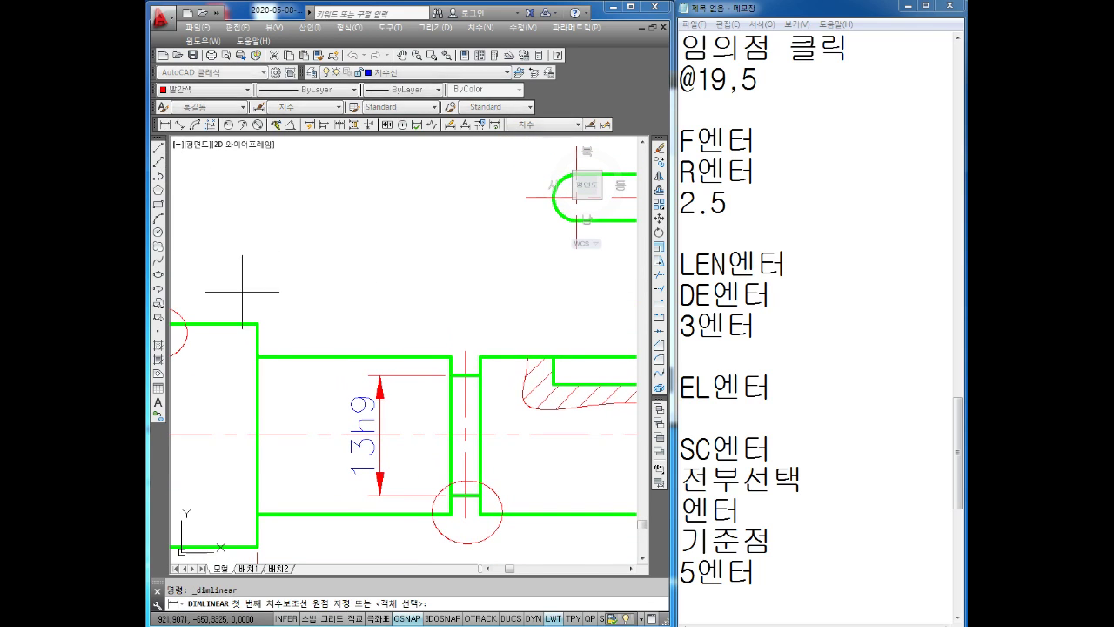
{"action": "left_click", "coordinate": [257, 324]}
{"action": "left_click", "coordinate": [466, 357]}
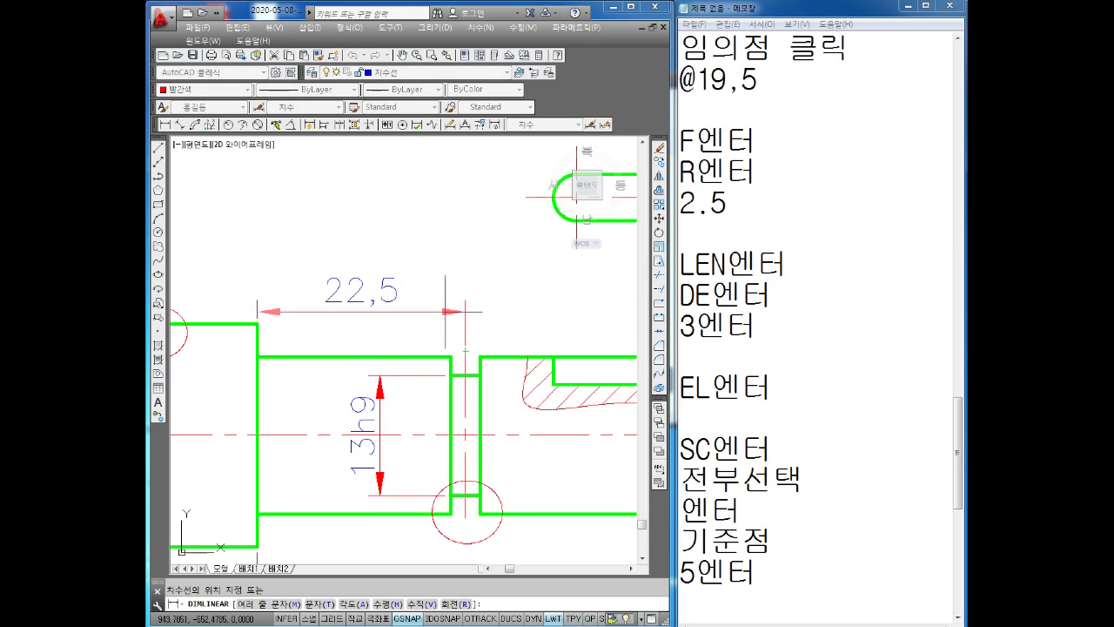
{"action": "left_click", "coordinate": [433, 279]}
{"action": "key", "text": "Return"}
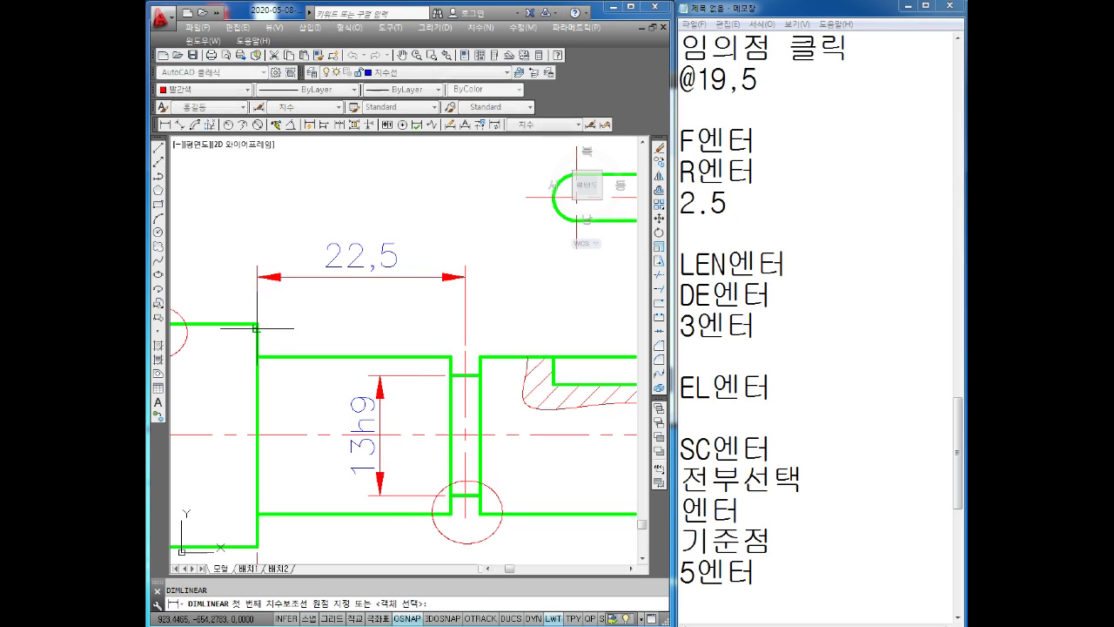
{"action": "left_click", "coordinate": [257, 324]}
{"action": "middle_click_drag", "start_coordinate": [452, 240], "coordinate": [379, 256]}
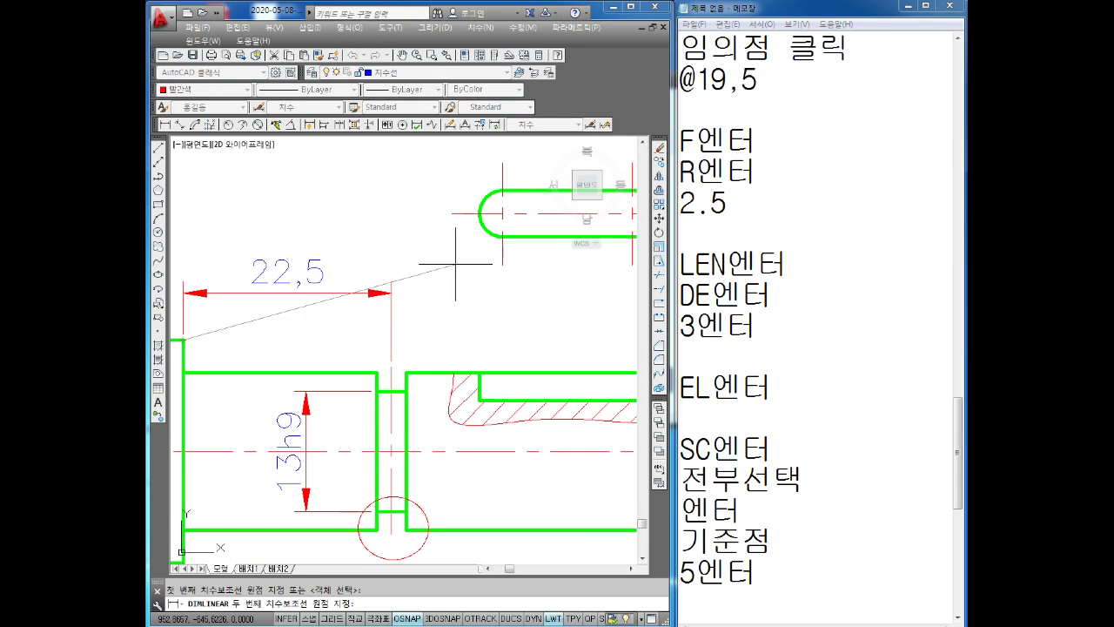
{"action": "left_click", "coordinate": [478, 213]}
{"action": "left_click", "coordinate": [470, 249]}
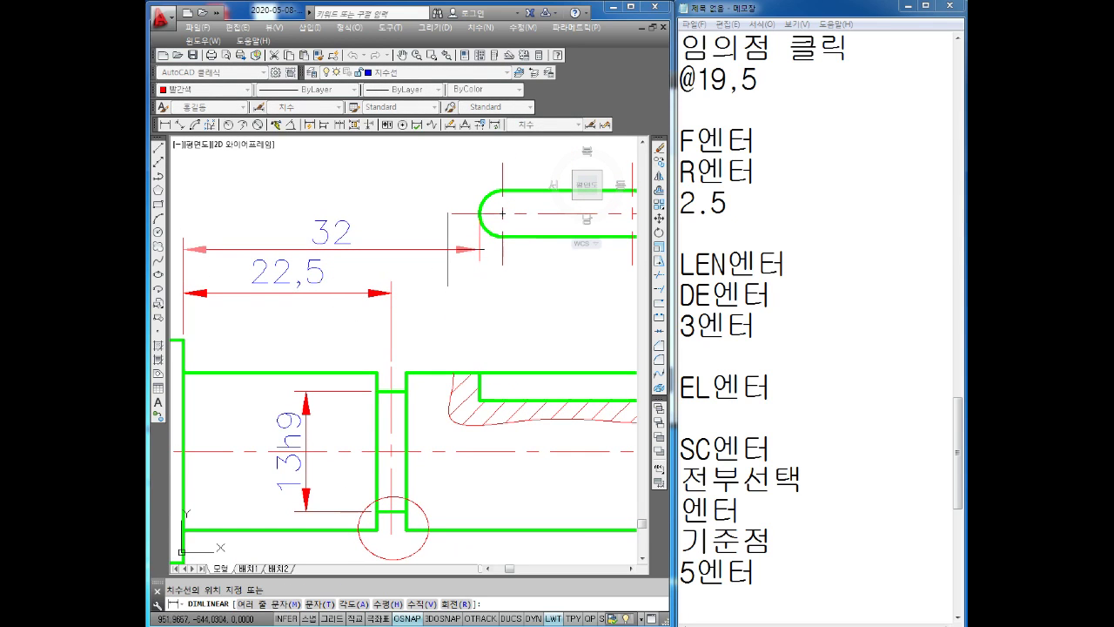
{"action": "key", "text": "Escape"}
Step: Move the keyway slot and its centre lines 5 units up
{"action": "middle_click_drag", "start_coordinate": [490, 258], "coordinate": [452, 310]}
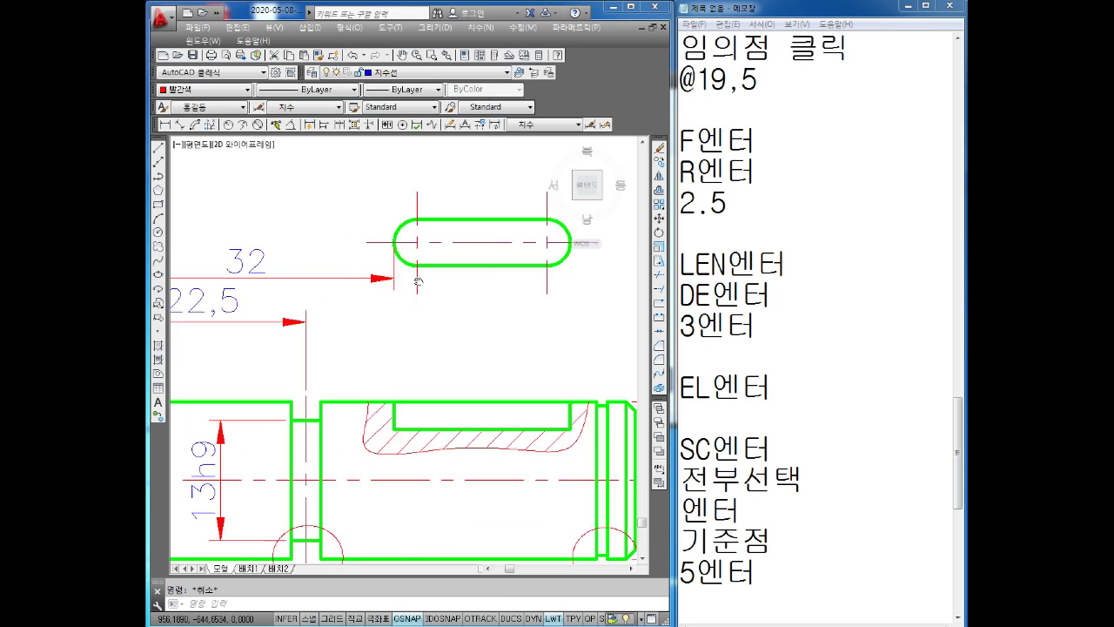
{"action": "type", "text": "m"}
{"action": "key", "text": "Return"}
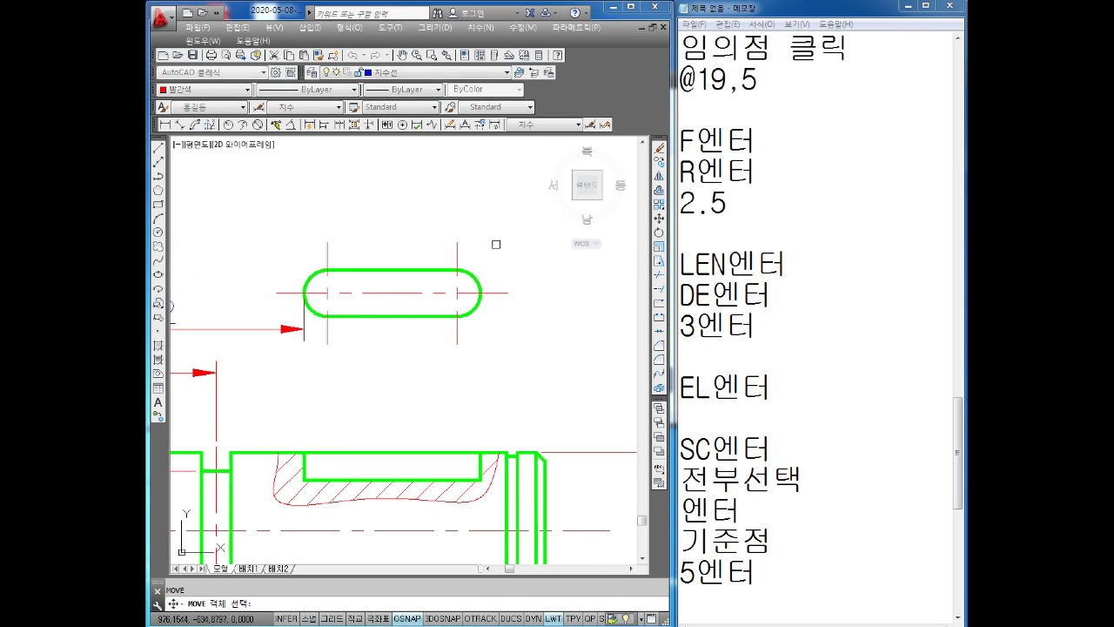
{"action": "left_click", "coordinate": [502, 224]}
{"action": "left_click", "coordinate": [316, 337]}
{"action": "key", "text": "Return"}
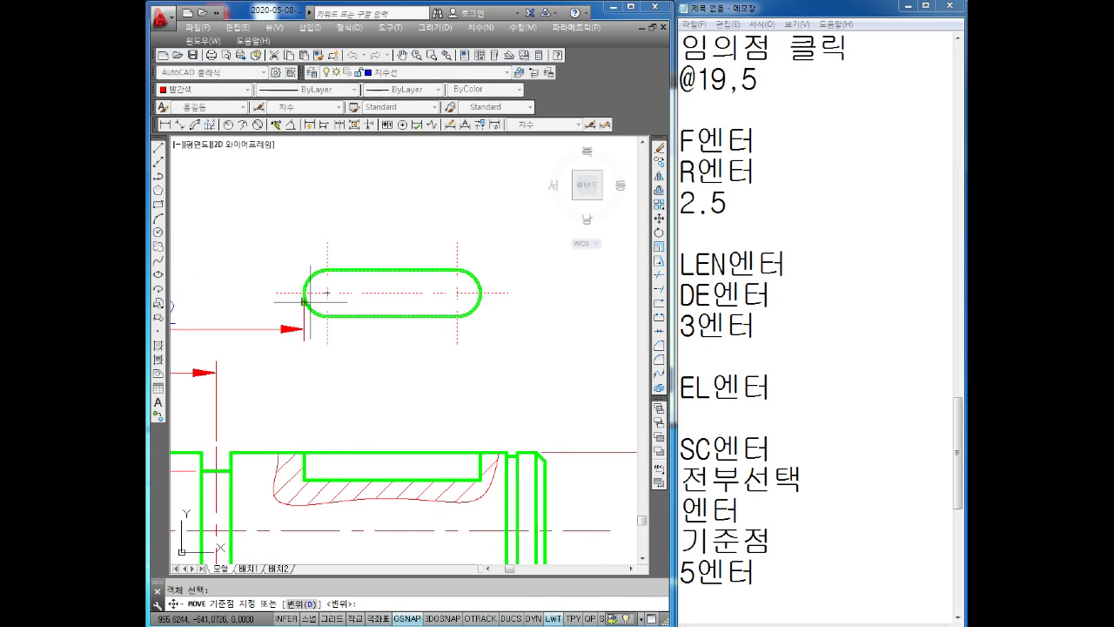
{"action": "left_click", "coordinate": [304, 292]}
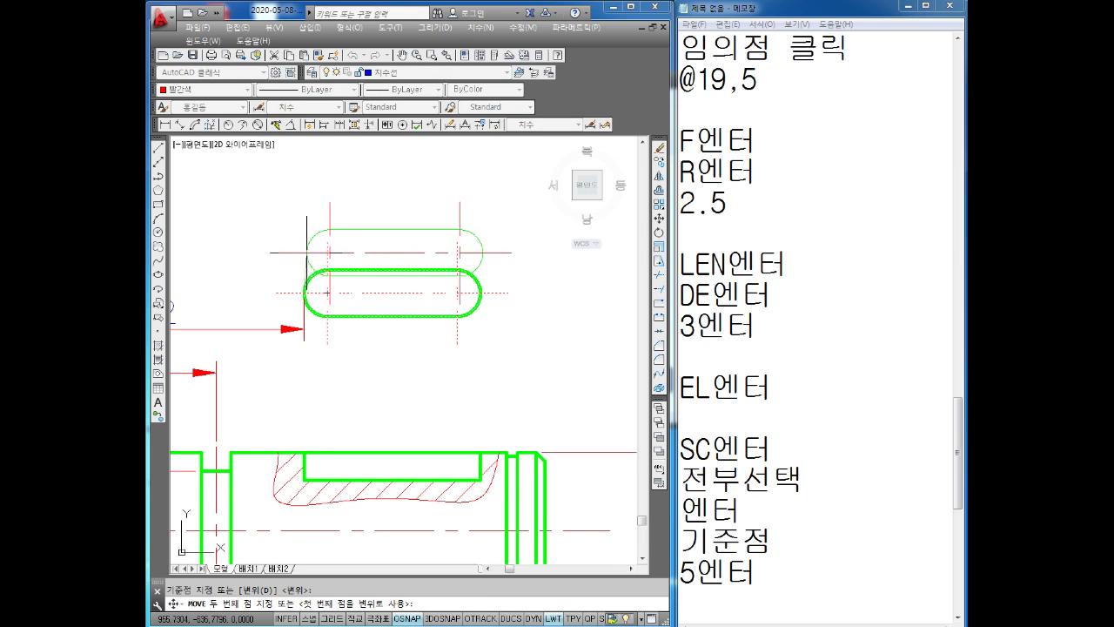
{"action": "type", "text": "5"}
{"action": "key", "text": "Return"}
{"action": "key", "text": "Escape"}
Step: Check the 32 dimension's grip after the move, leaving it unchanged
{"action": "middle_click_drag", "start_coordinate": [313, 294], "coordinate": [479, 293]}
{"action": "scroll", "coordinate": [468, 293], "scroll_direction": "down", "scroll_amount": 3}
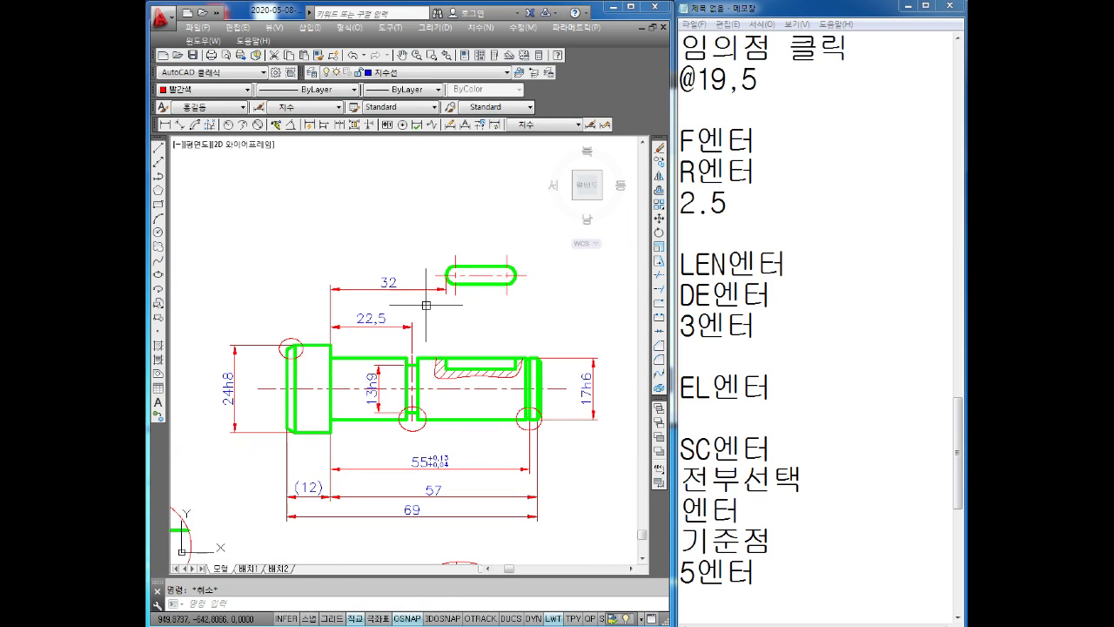
{"action": "scroll", "coordinate": [425, 301], "scroll_direction": "up", "scroll_amount": 2}
{"action": "left_click", "coordinate": [434, 282]}
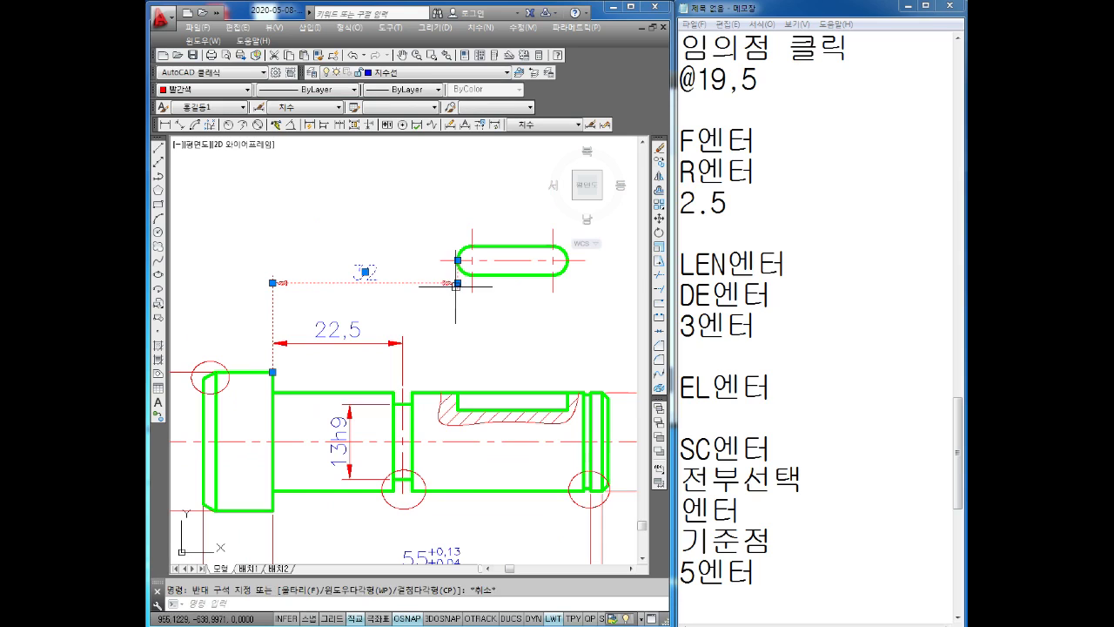
{"action": "left_click", "coordinate": [458, 283]}
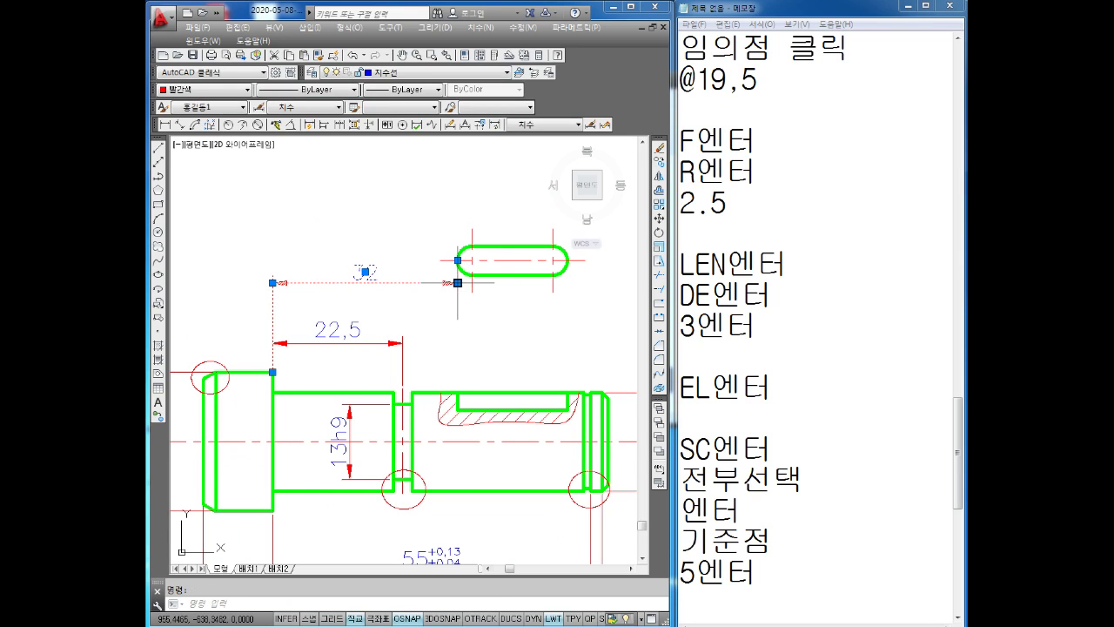
{"action": "key", "text": "Escape"}
Step: Dimension the slot's width vertically with DLI, placed to its left
{"action": "mouse_move", "coordinate": [497, 340]}
{"action": "middle_mouse_down"}
{"action": "mouse_move", "coordinate": [417, 322]}
{"action": "mouse_move", "coordinate": [398, 348]}
{"action": "middle_mouse_up"}
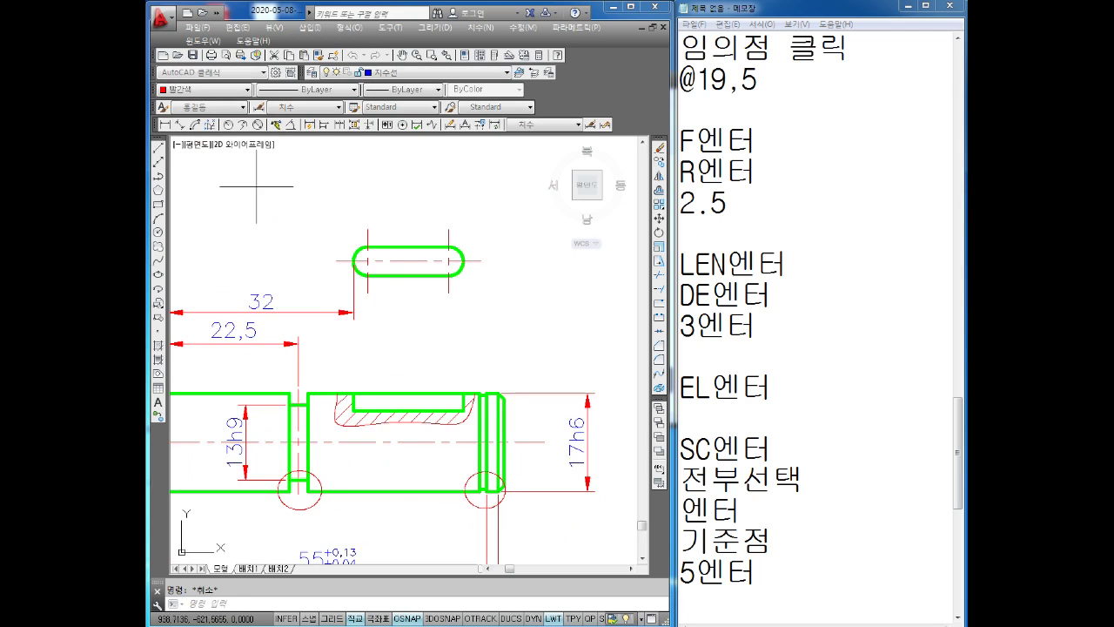
{"action": "scroll", "coordinate": [350, 254], "scroll_direction": "up", "scroll_amount": 2}
{"action": "type", "text": "dli"}
{"action": "key", "text": "Return"}
{"action": "left_click", "coordinate": [379, 287]}
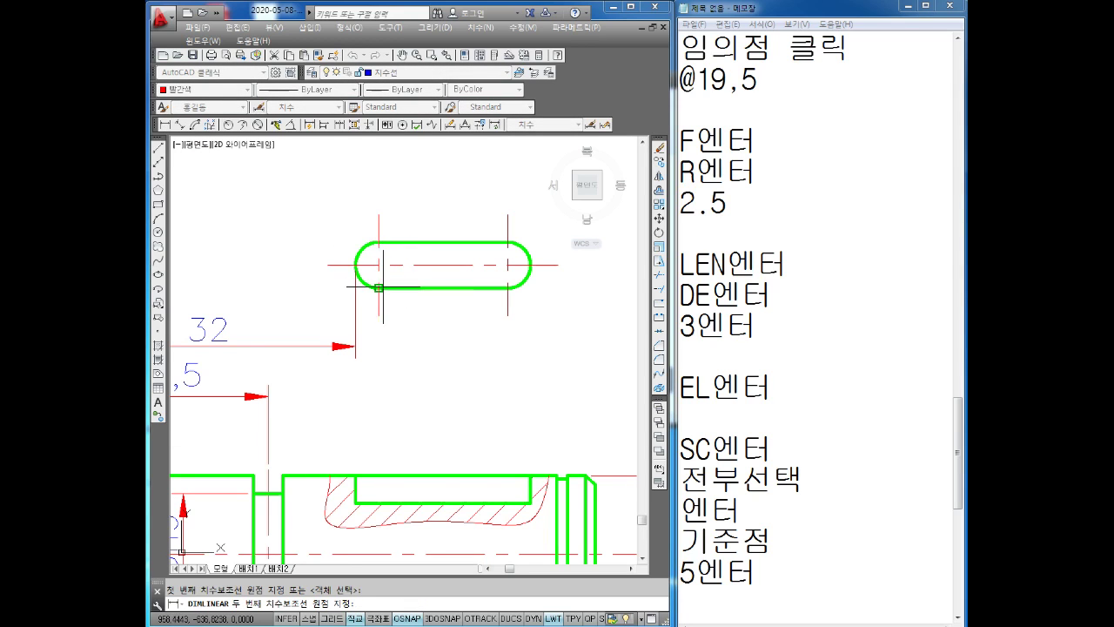
{"action": "left_click", "coordinate": [378, 242]}
{"action": "left_click", "coordinate": [287, 270]}
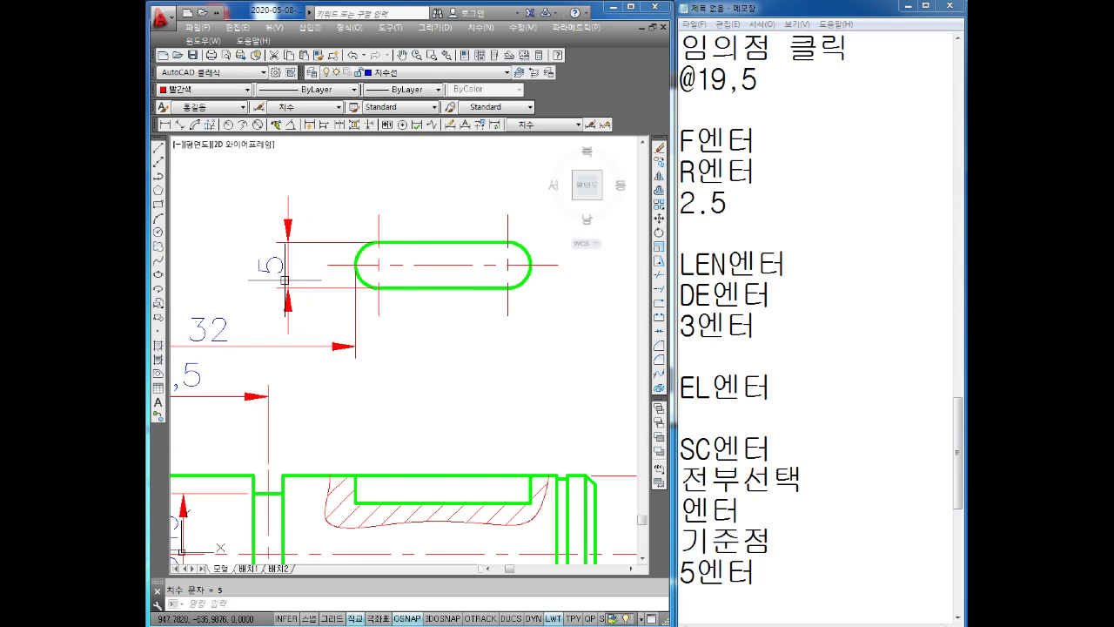
Step: Append N9 to the slot width text so it reads 5N9
{"action": "double_click", "coordinate": [272, 266]}
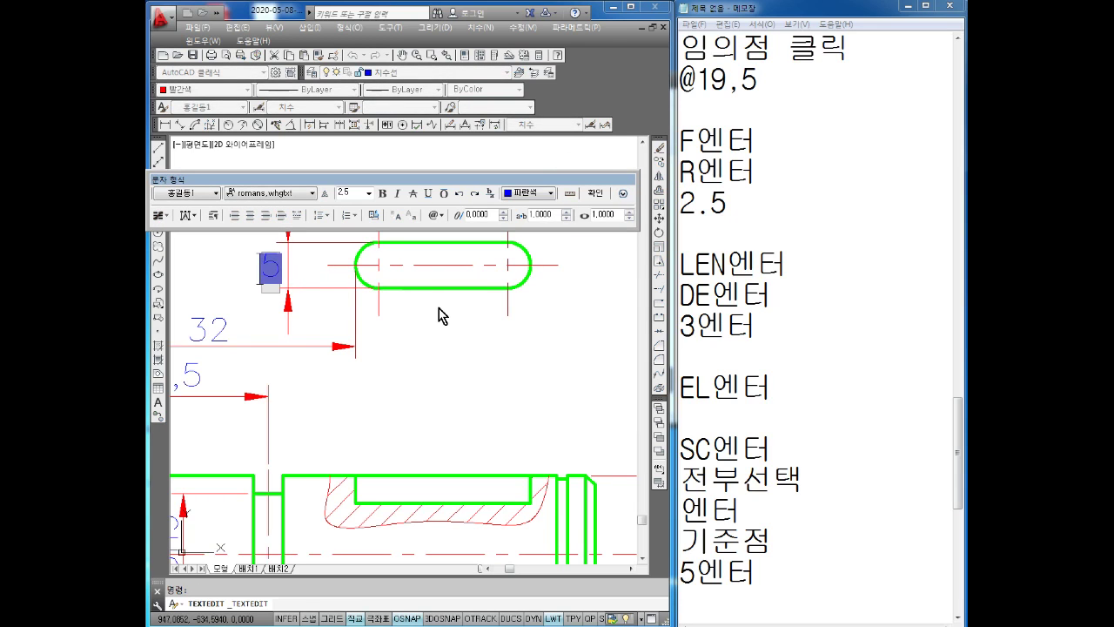
{"action": "type", "text": "n9"}
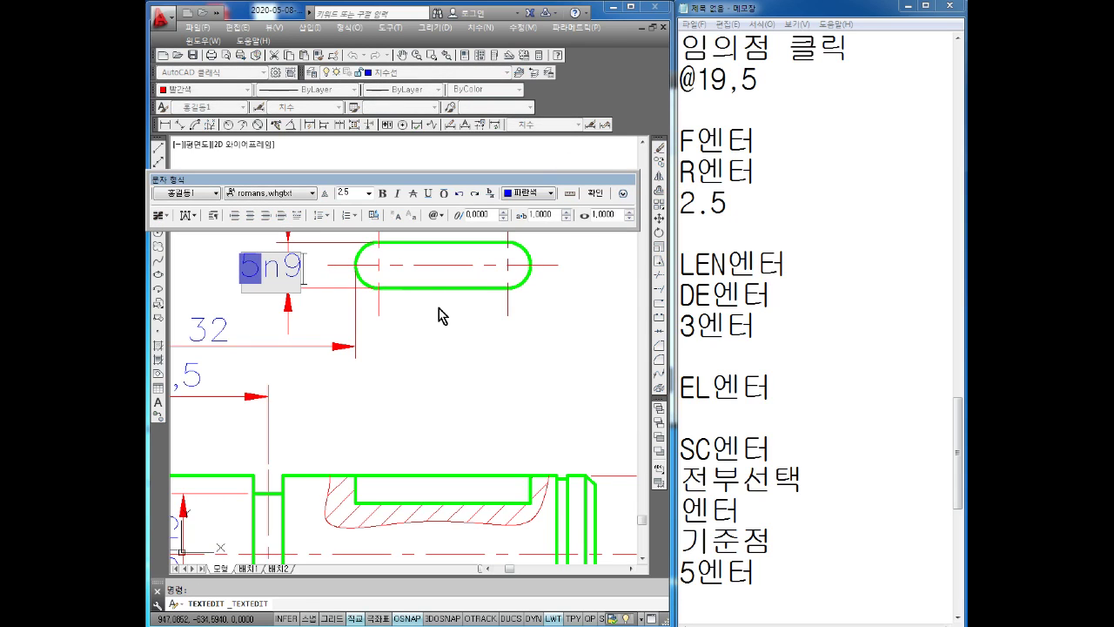
{"action": "left_click", "coordinate": [439, 308]}
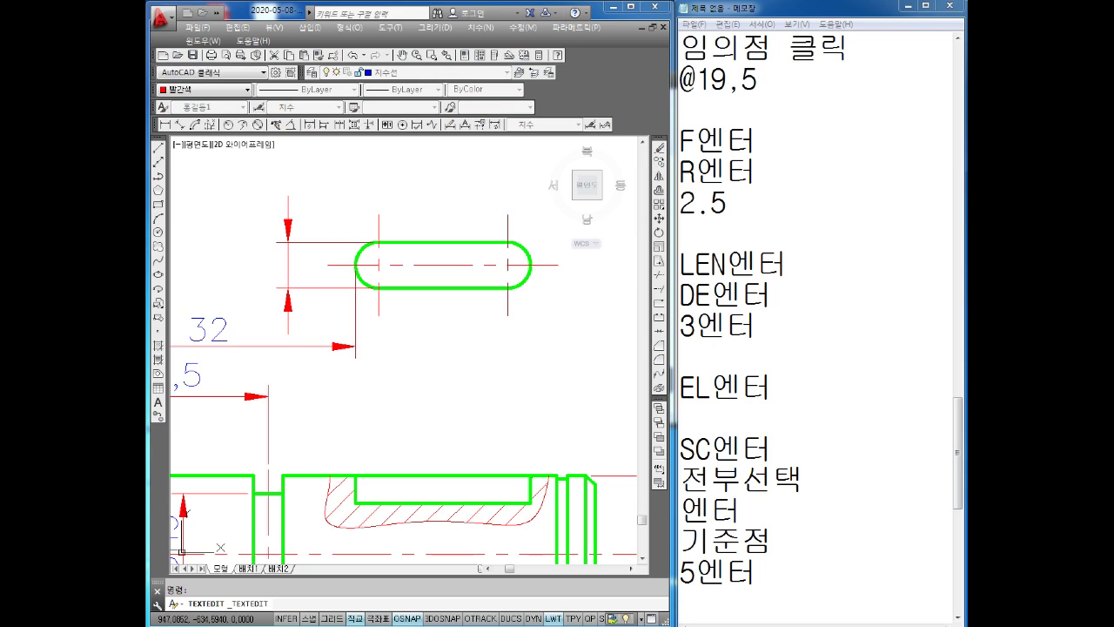
{"action": "left_click", "coordinate": [276, 364]}
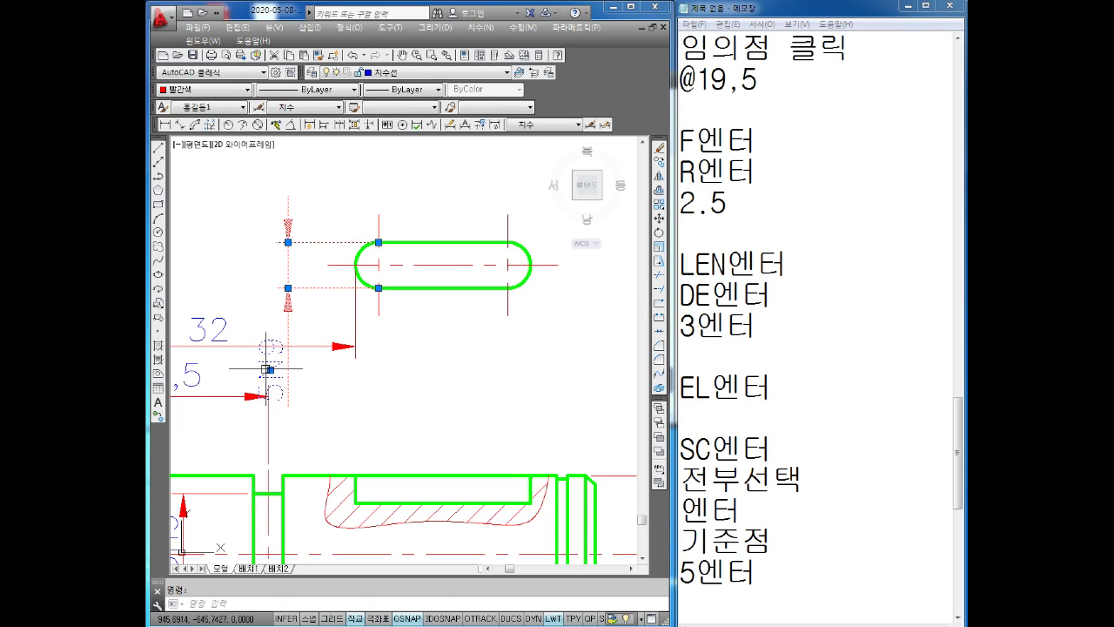
{"action": "key", "text": "Escape"}
{"action": "scroll", "coordinate": [392, 280], "scroll_direction": "down", "scroll_amount": 2}
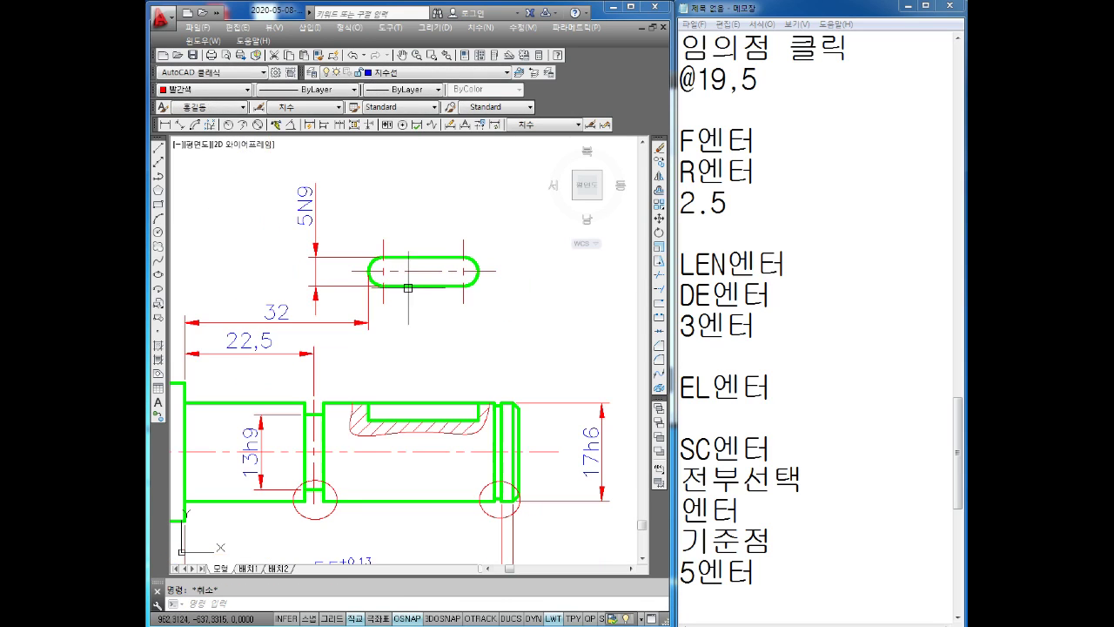
{"action": "scroll", "coordinate": [445, 294], "scroll_direction": "up", "scroll_amount": 2}
Step: Dimension the keyway slot's 19 length end to end, placed below the slot
{"action": "scroll", "coordinate": [435, 291], "scroll_direction": "up", "scroll_amount": 2}
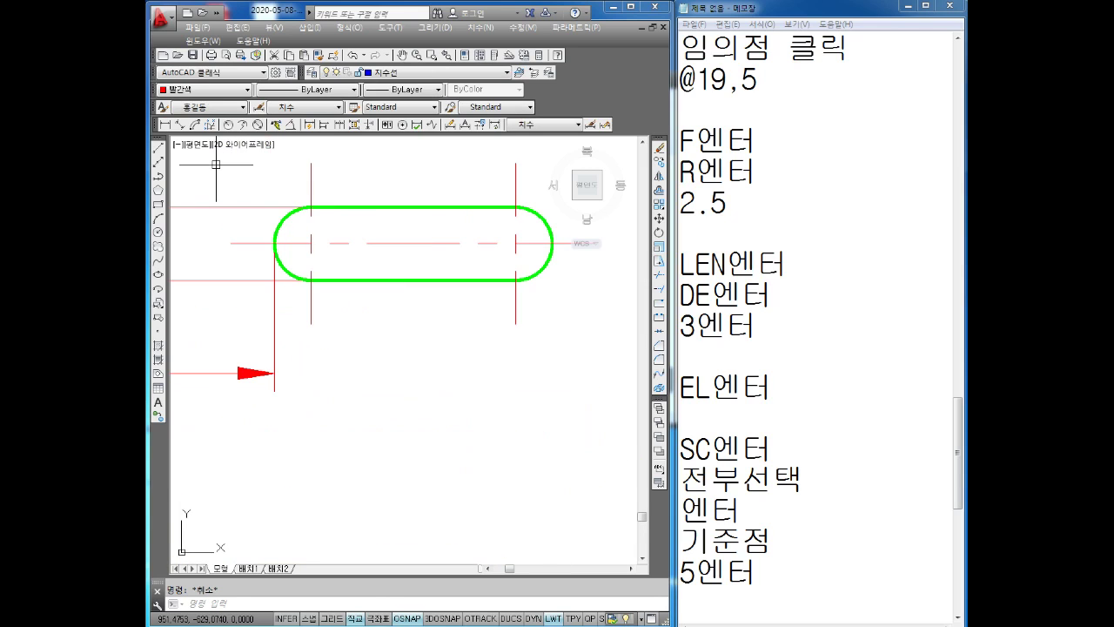
{"action": "left_click", "coordinate": [164, 125]}
{"action": "left_click", "coordinate": [230, 243]}
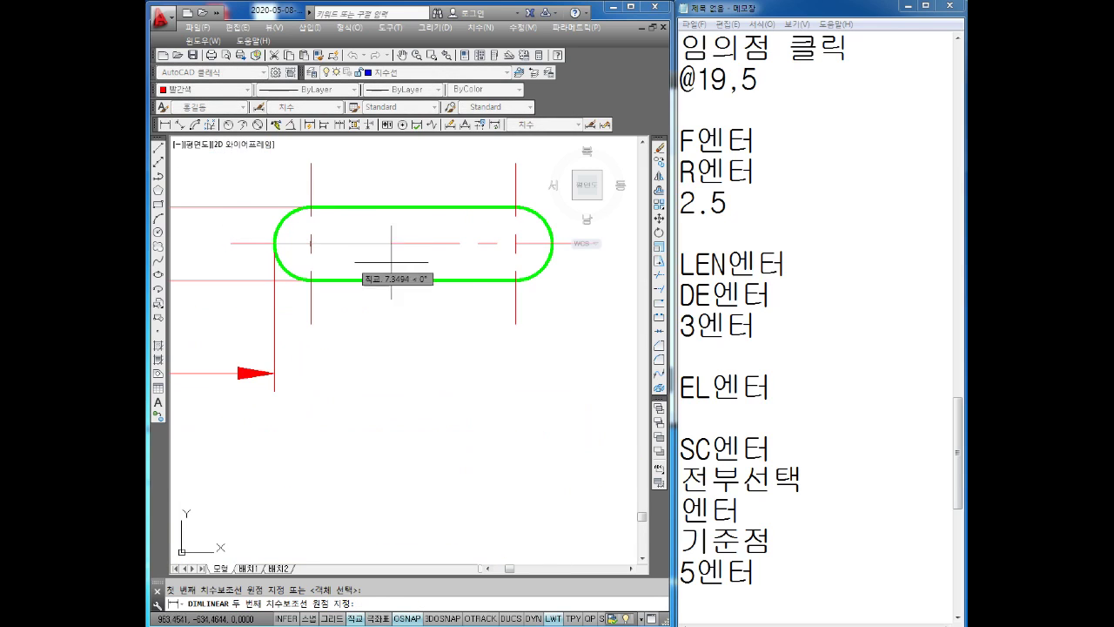
{"action": "middle_click_drag", "start_coordinate": [566, 254], "coordinate": [504, 264]}
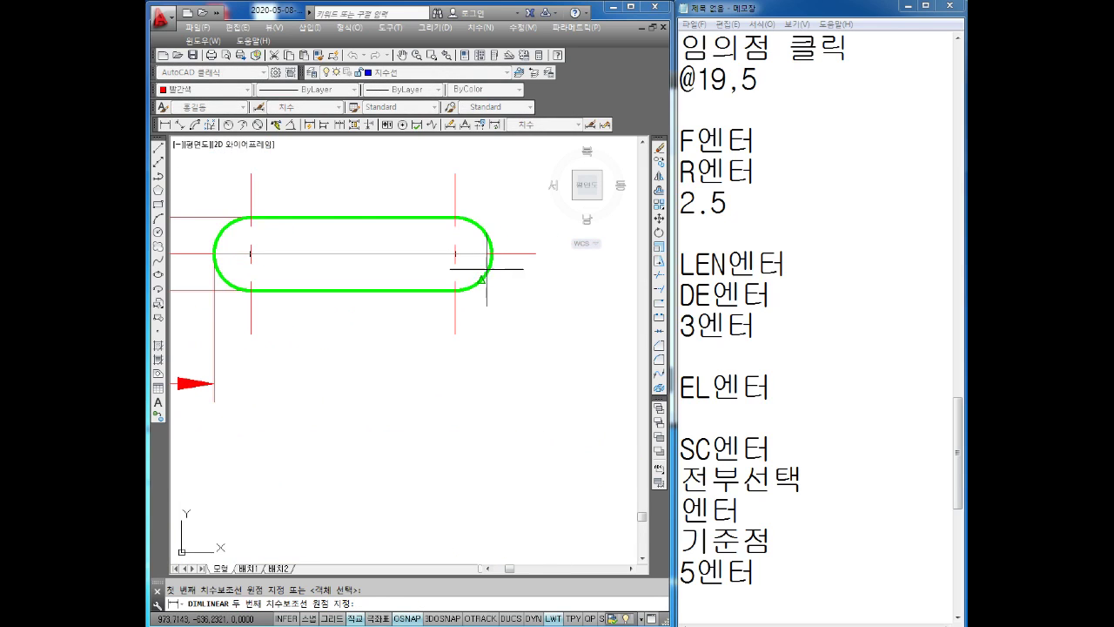
{"action": "left_click", "coordinate": [493, 254]}
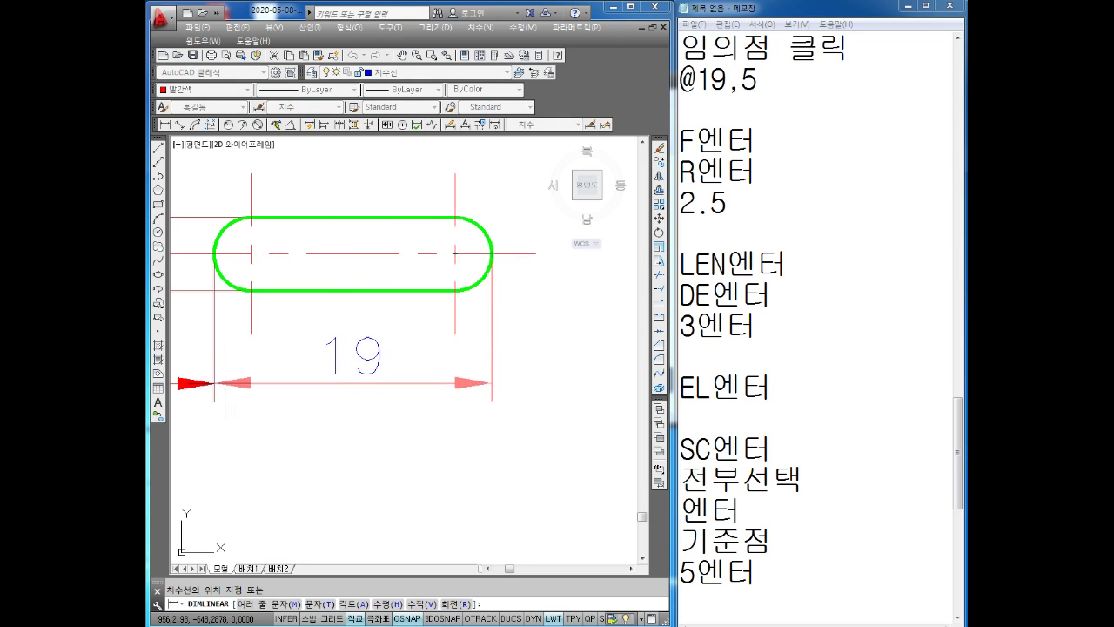
{"action": "left_click", "coordinate": [220, 383]}
{"action": "key", "text": "Escape"}
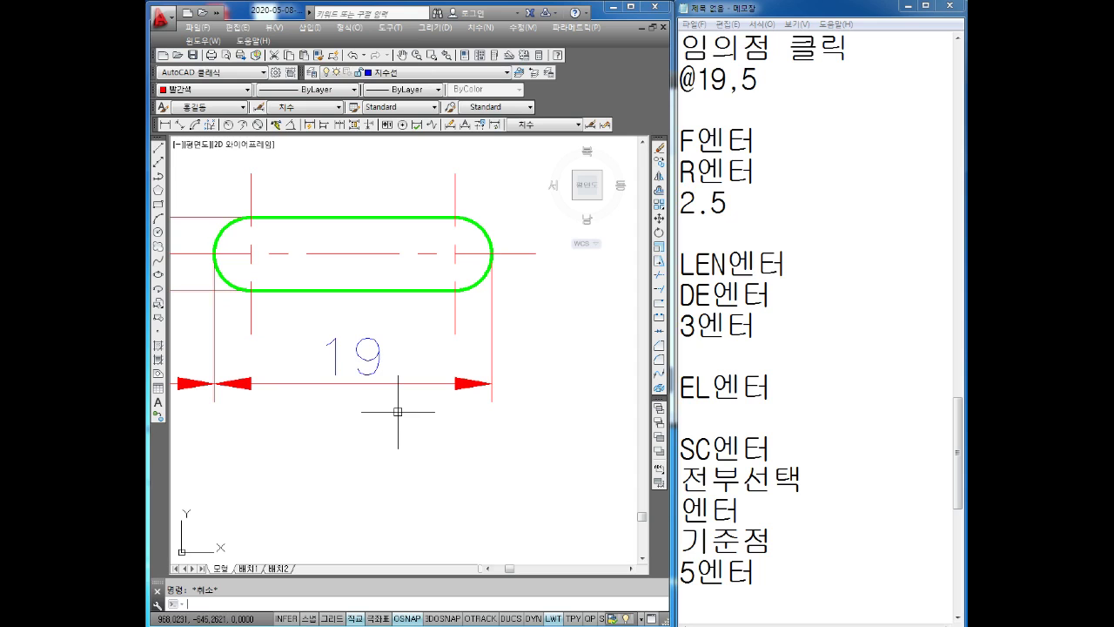
Step: Create dimension style +0.11~+0.15 based on +0.1~+0.2, with deviation tolerance upper 0.15, lower -0.11
{"action": "type", "text": "d"}
{"action": "key", "text": "Return"}
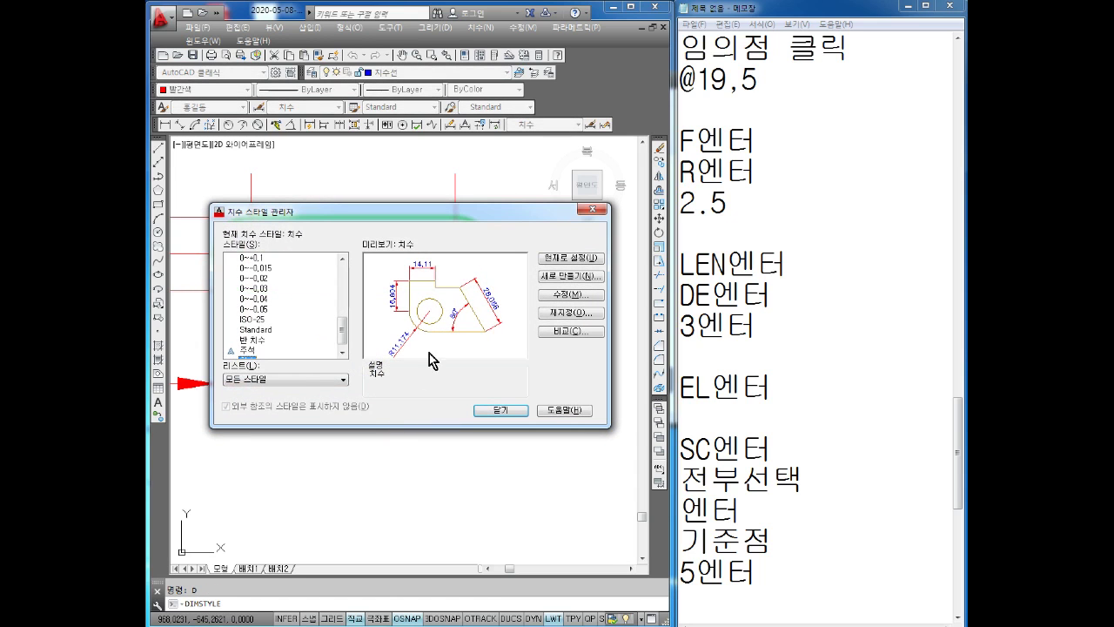
{"action": "scroll", "coordinate": [305, 307], "scroll_direction": "up", "scroll_amount": 5}
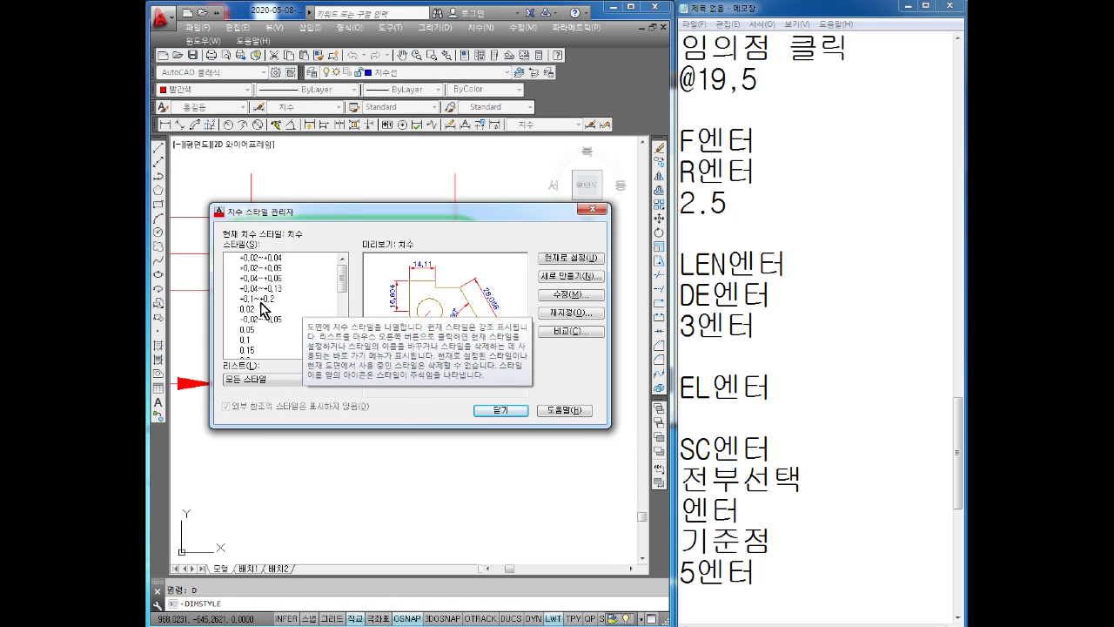
{"action": "left_click", "coordinate": [263, 300]}
{"action": "left_click", "coordinate": [561, 276]}
{"action": "type", "text": "+0.11~+0.15"}
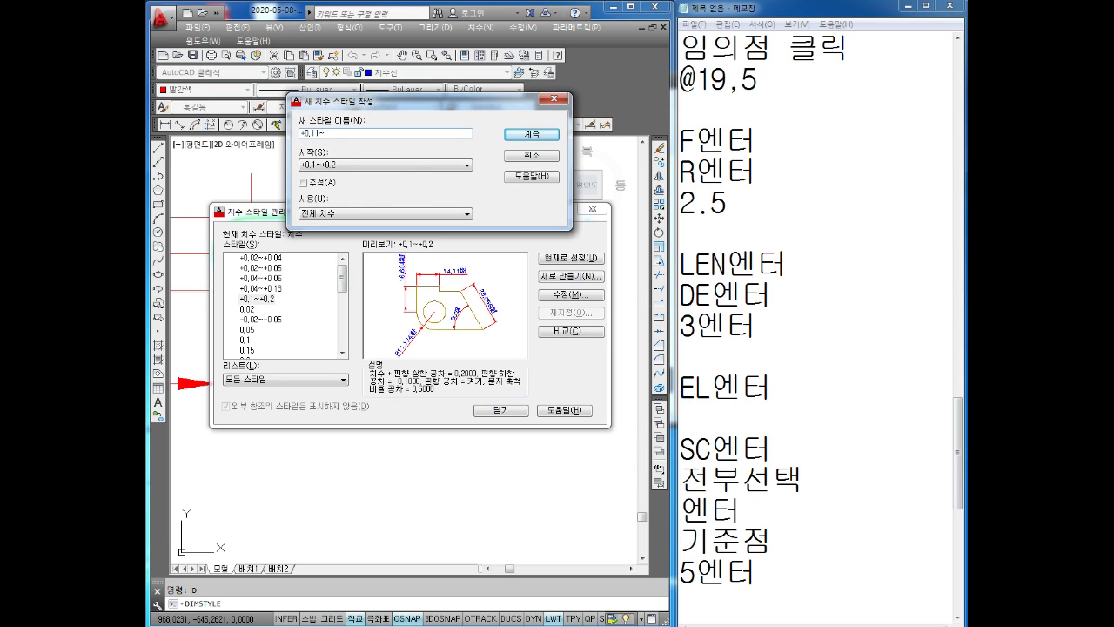
{"action": "left_click", "coordinate": [528, 134]}
{"action": "type", "text": "0.15"}
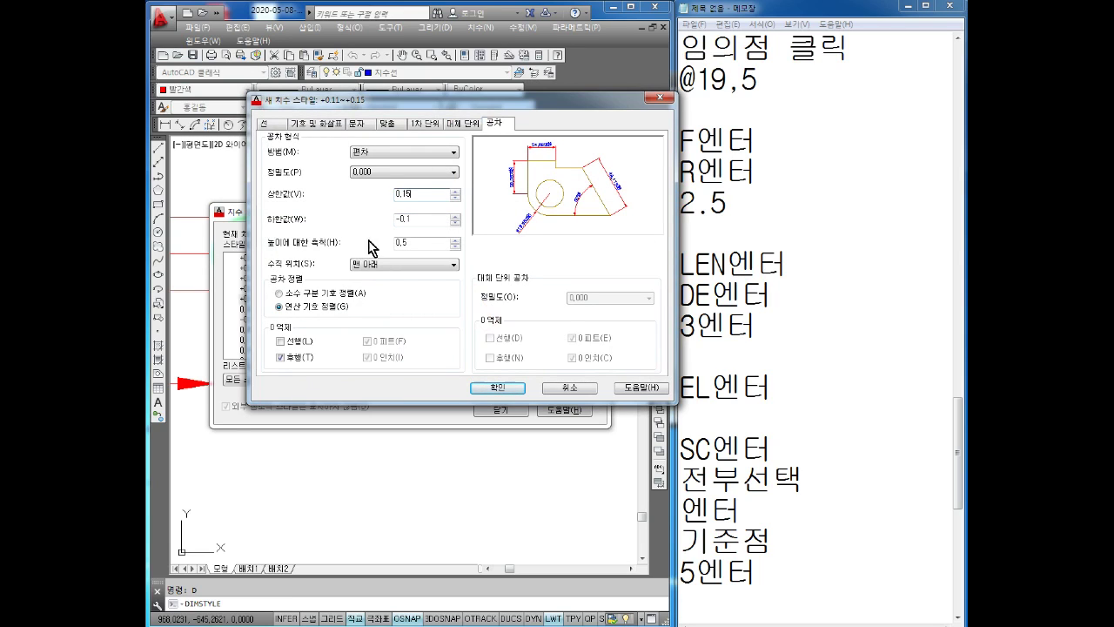
{"action": "key", "text": "Tab"}
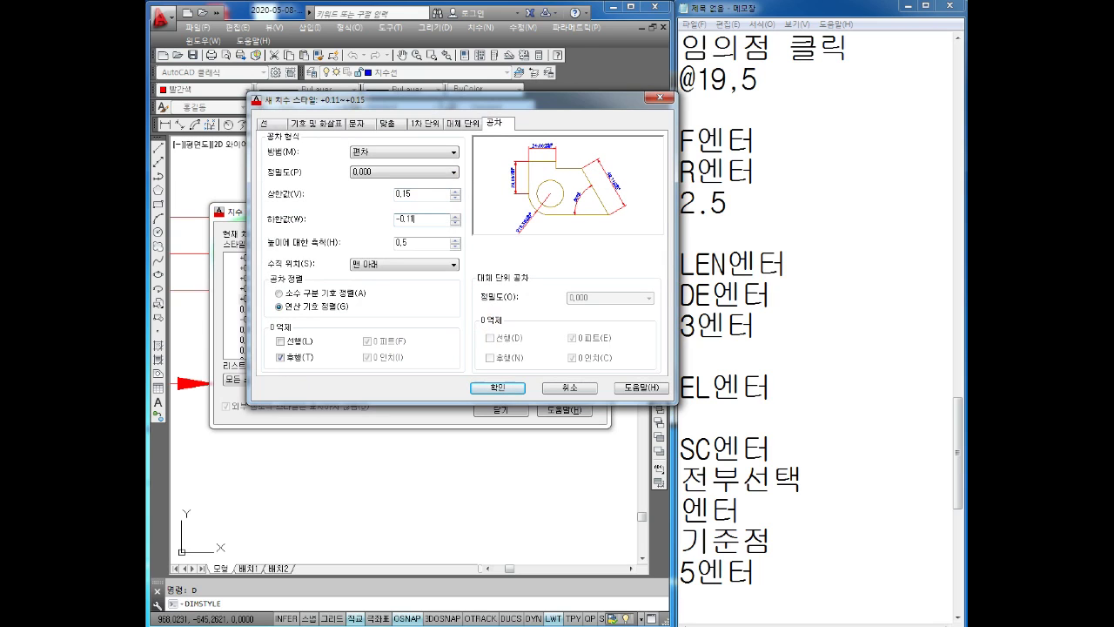
{"action": "left_click", "coordinate": [470, 387]}
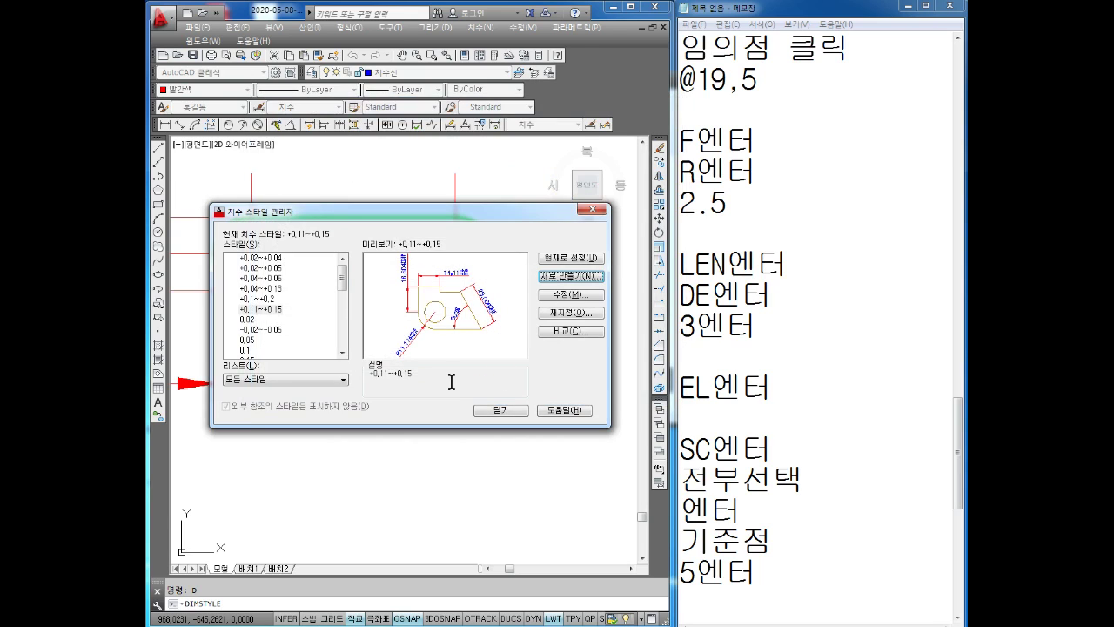
{"action": "left_click", "coordinate": [513, 409]}
Step: Apply the +0.11~+0.15 dimension style to the slot's 19 dimension
{"action": "left_click", "coordinate": [447, 381]}
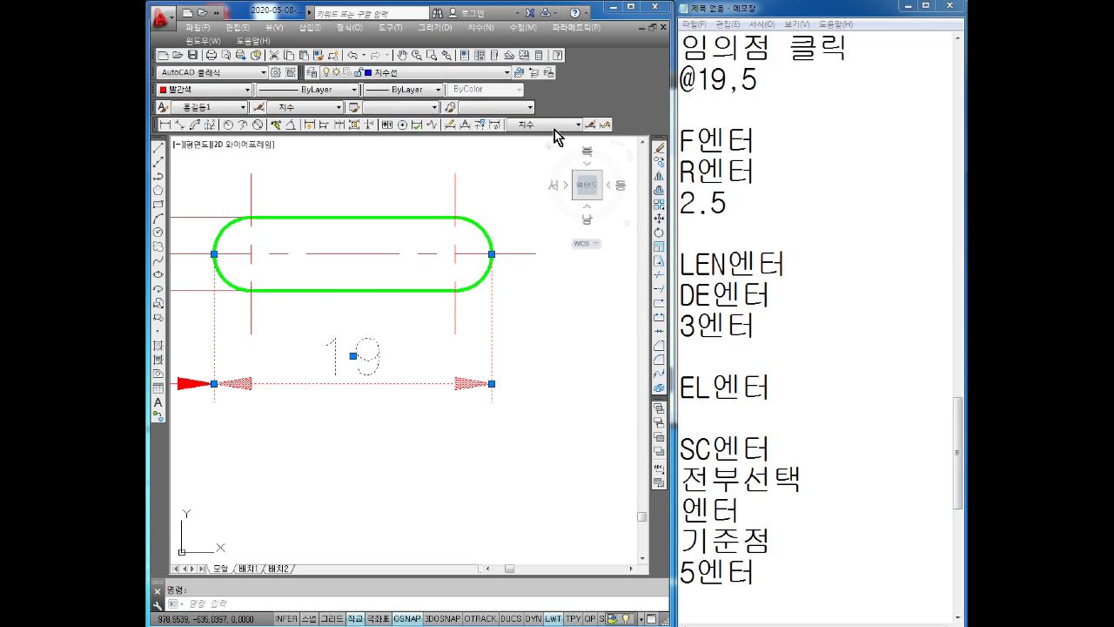
{"action": "left_click", "coordinate": [555, 127]}
{"action": "scroll", "coordinate": [574, 200], "scroll_direction": "up", "scroll_amount": 5}
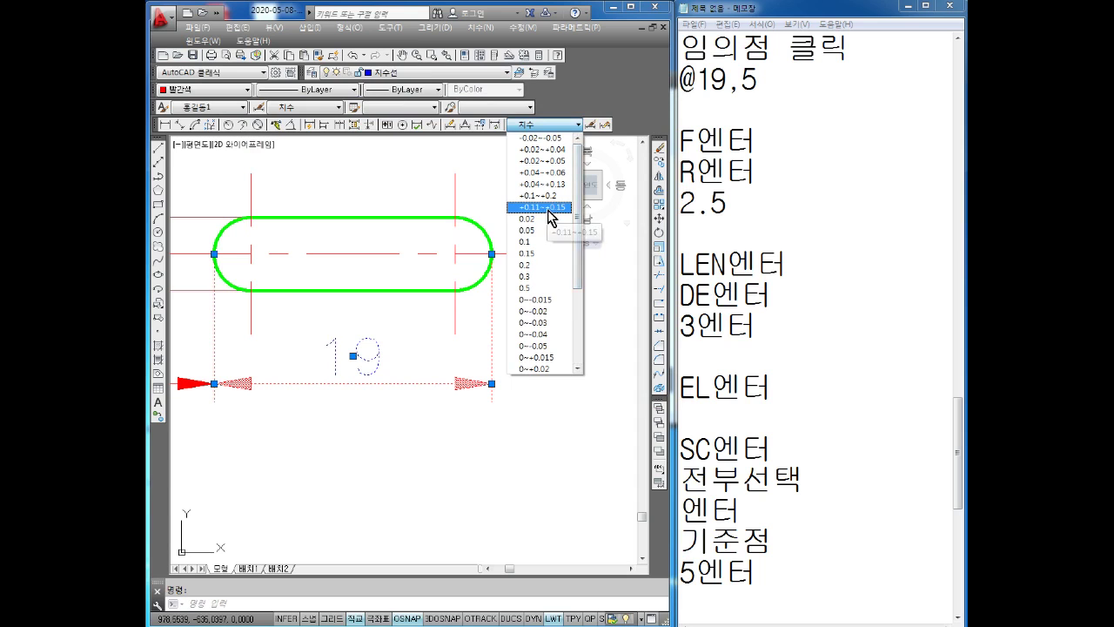
{"action": "left_click", "coordinate": [549, 208]}
{"action": "key", "text": "Escape"}
{"action": "scroll", "coordinate": [514, 381], "scroll_direction": "down", "scroll_amount": 4}
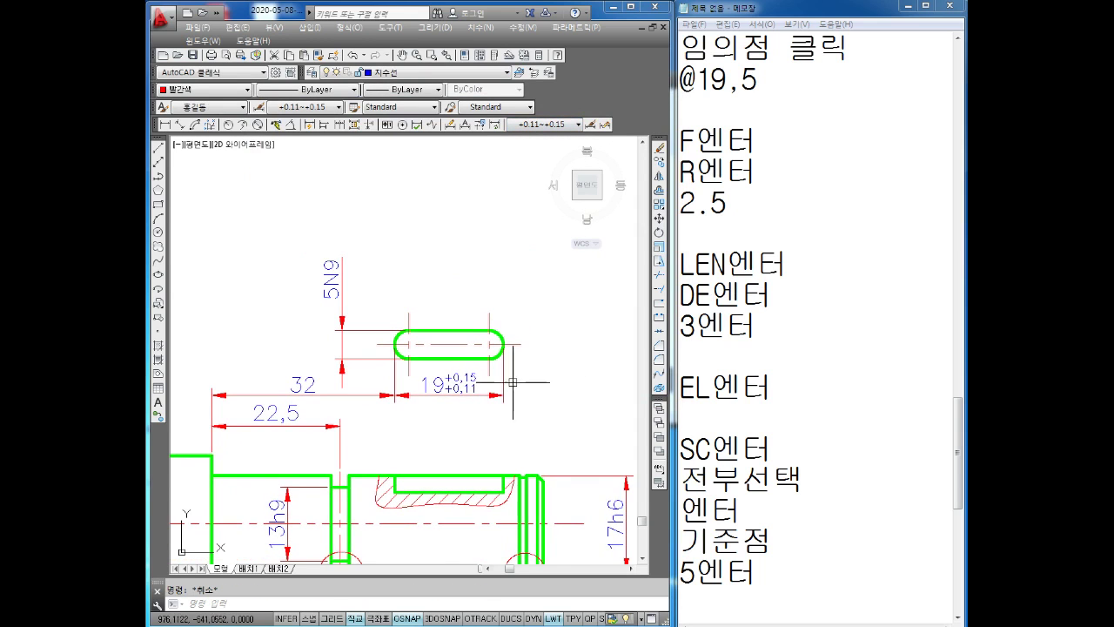
{"action": "middle_click_drag", "start_coordinate": [522, 379], "coordinate": [433, 371]}
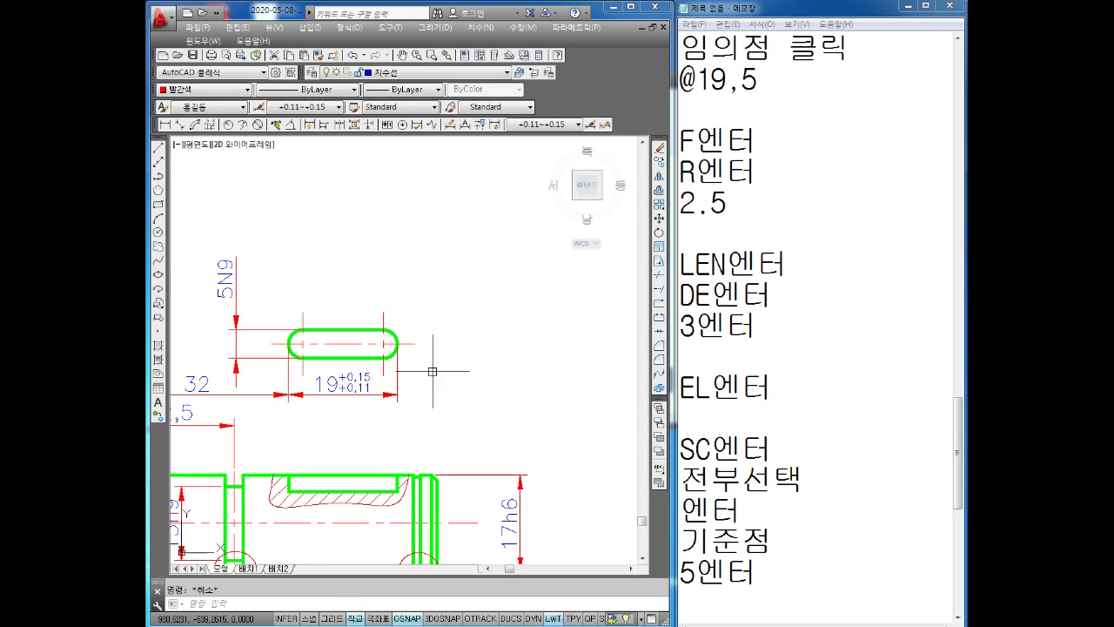
Step: Add a radius dimension on the slot's rounded end and replace its text with (R)
{"action": "left_click", "coordinate": [228, 124]}
{"action": "scroll", "coordinate": [383, 335], "scroll_direction": "up", "scroll_amount": 2}
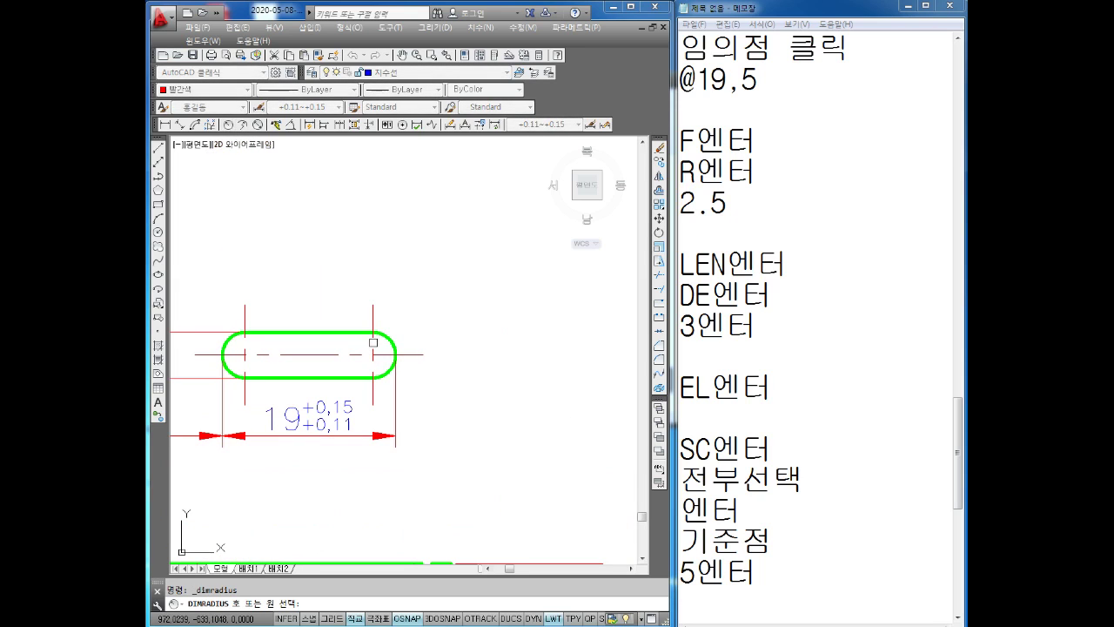
{"action": "left_click", "coordinate": [373, 343]}
{"action": "double_click", "coordinate": [461, 253]}
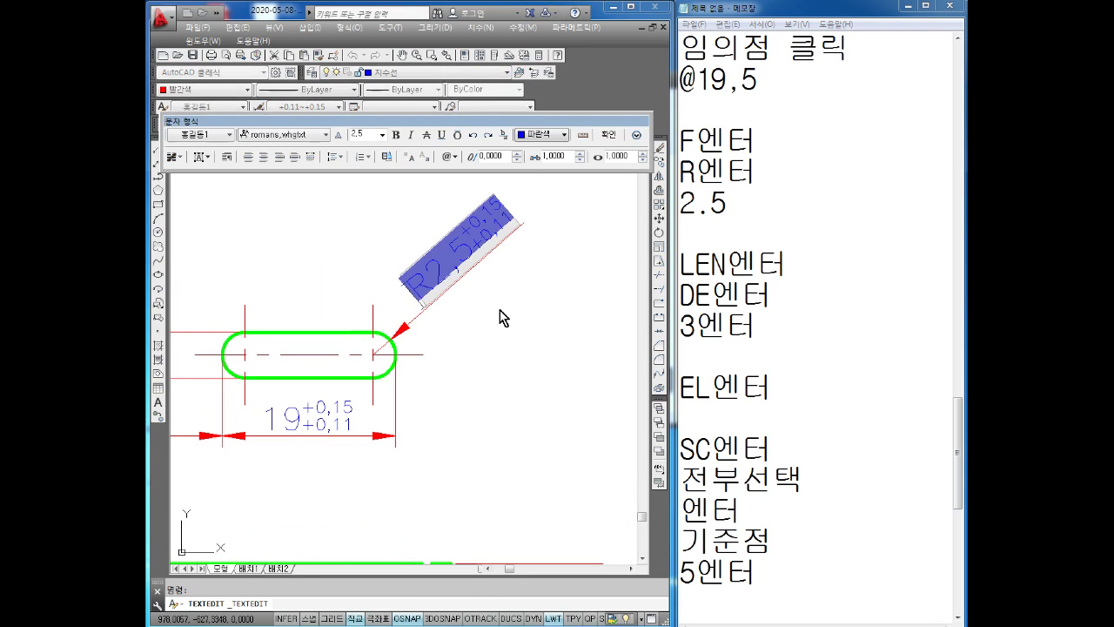
{"action": "key", "text": "Delete"}
{"action": "type", "text": "(R)"}
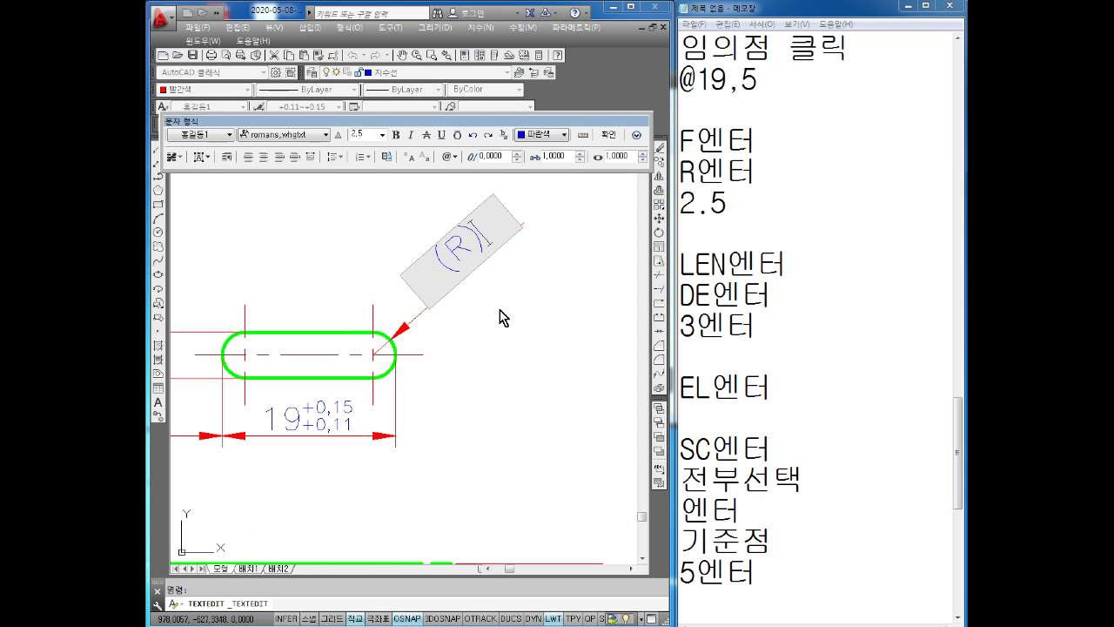
{"action": "left_click", "coordinate": [503, 318]}
{"action": "scroll", "coordinate": [508, 366], "scroll_direction": "down", "scroll_amount": 2}
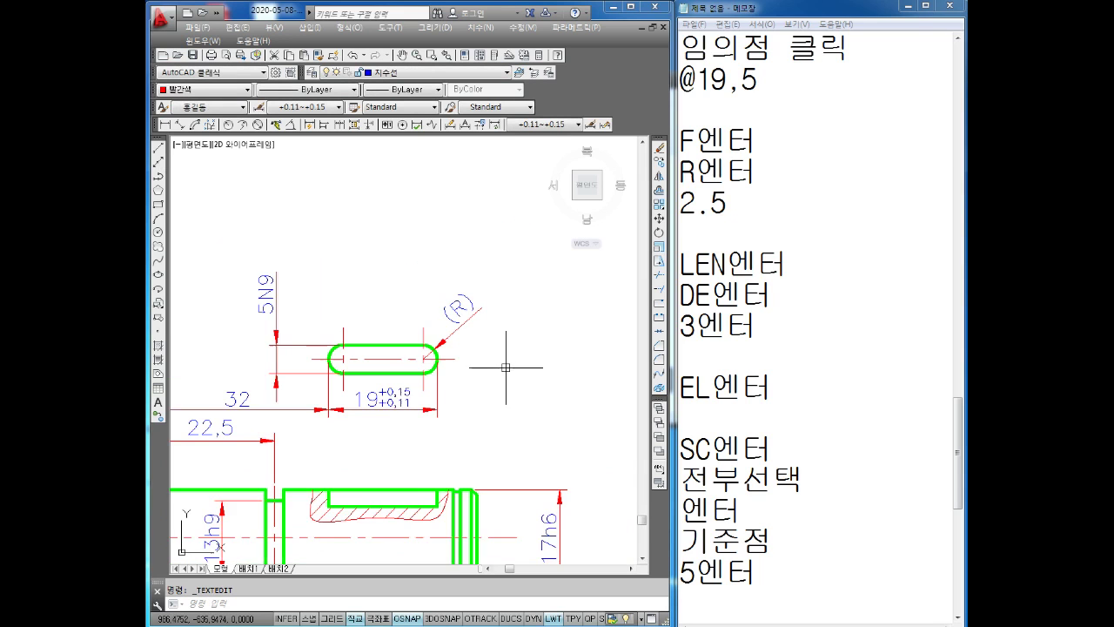
{"action": "middle_click_drag", "start_coordinate": [507, 372], "coordinate": [473, 321]}
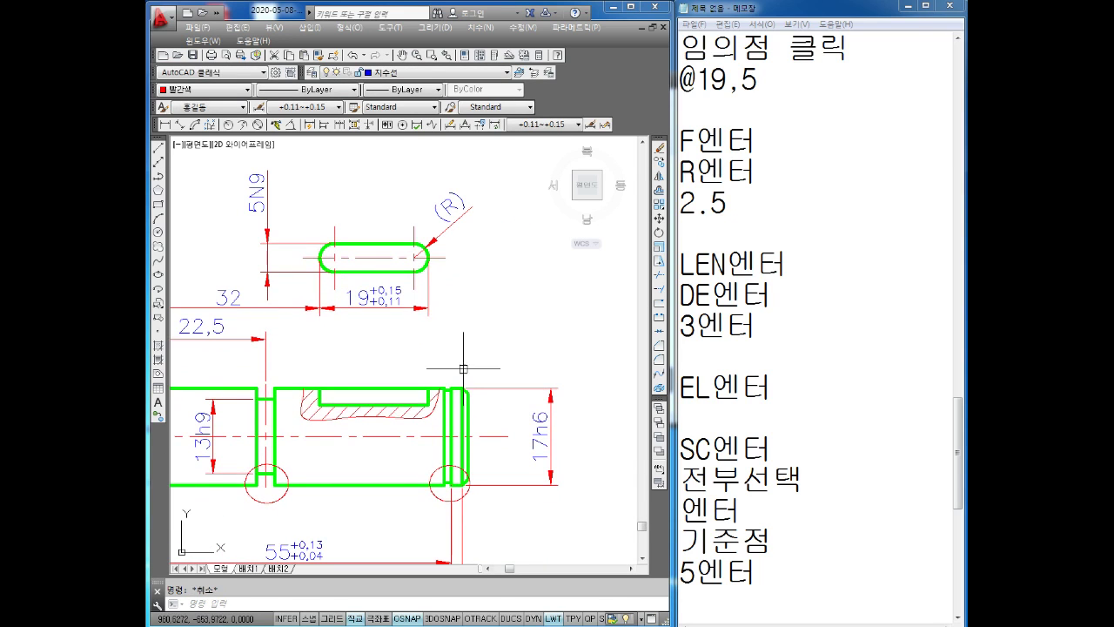
Step: Dimension the 3 keyway depth from floor corner to shaft top edge, text moved above the shaft
{"action": "middle_click_drag", "start_coordinate": [463, 380], "coordinate": [487, 339]}
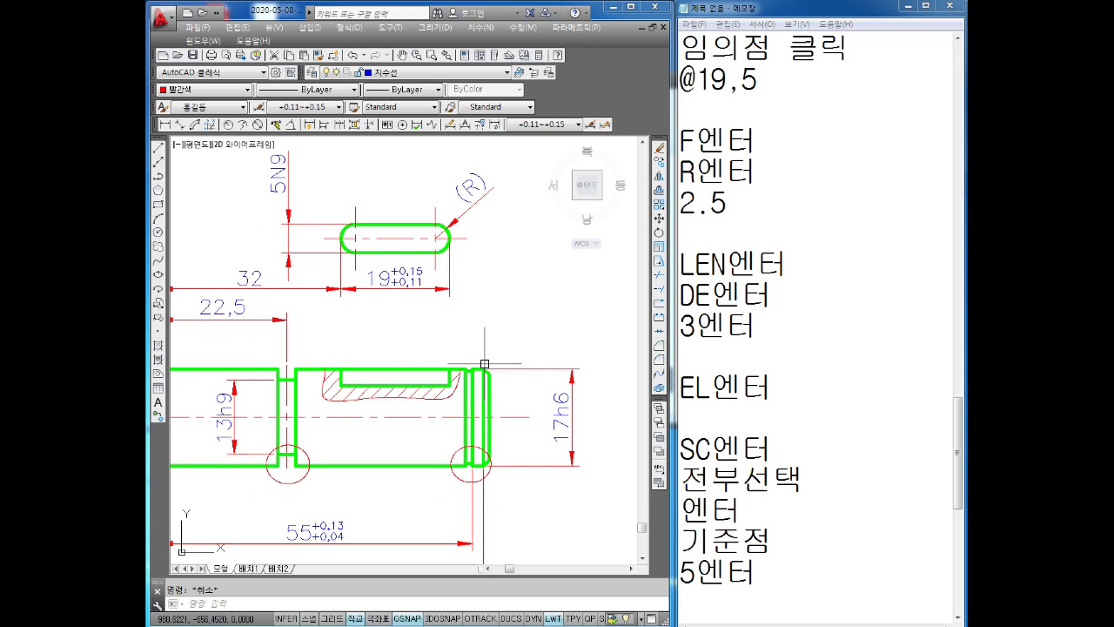
{"action": "scroll", "coordinate": [489, 383], "scroll_direction": "up", "scroll_amount": 2}
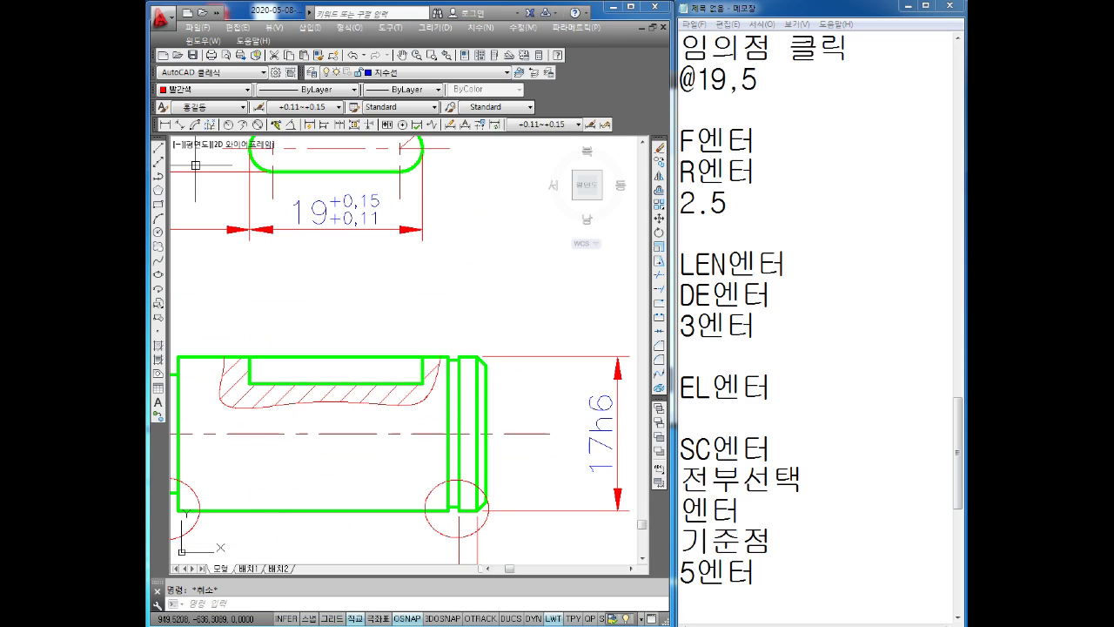
{"action": "left_click", "coordinate": [164, 124]}
{"action": "left_click", "coordinate": [422, 383]}
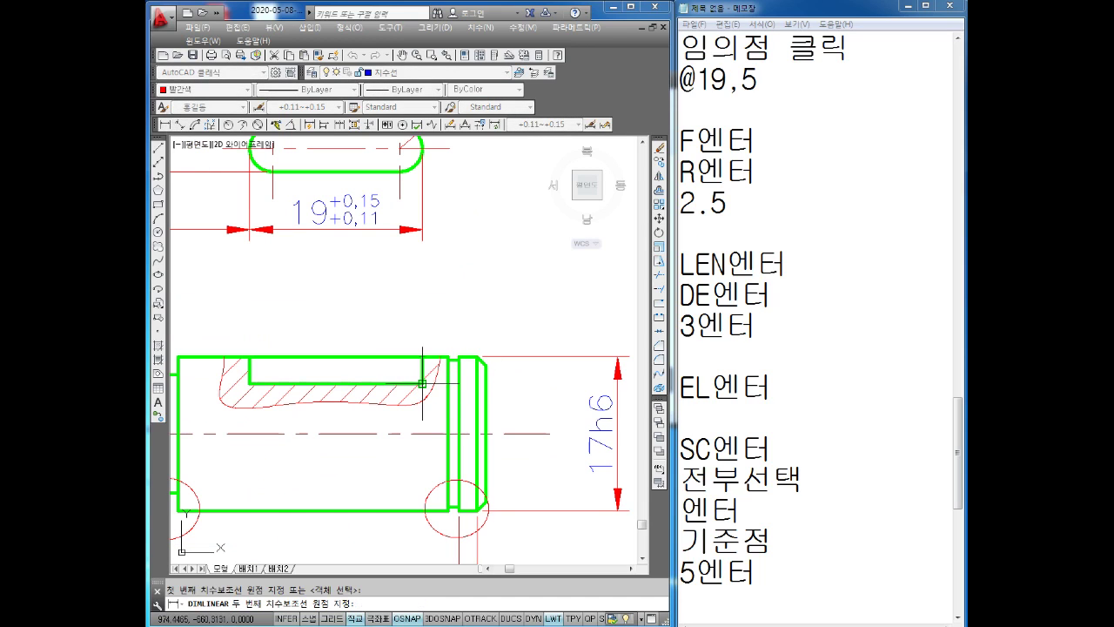
{"action": "left_click", "coordinate": [422, 357]}
{"action": "left_click", "coordinate": [514, 470]}
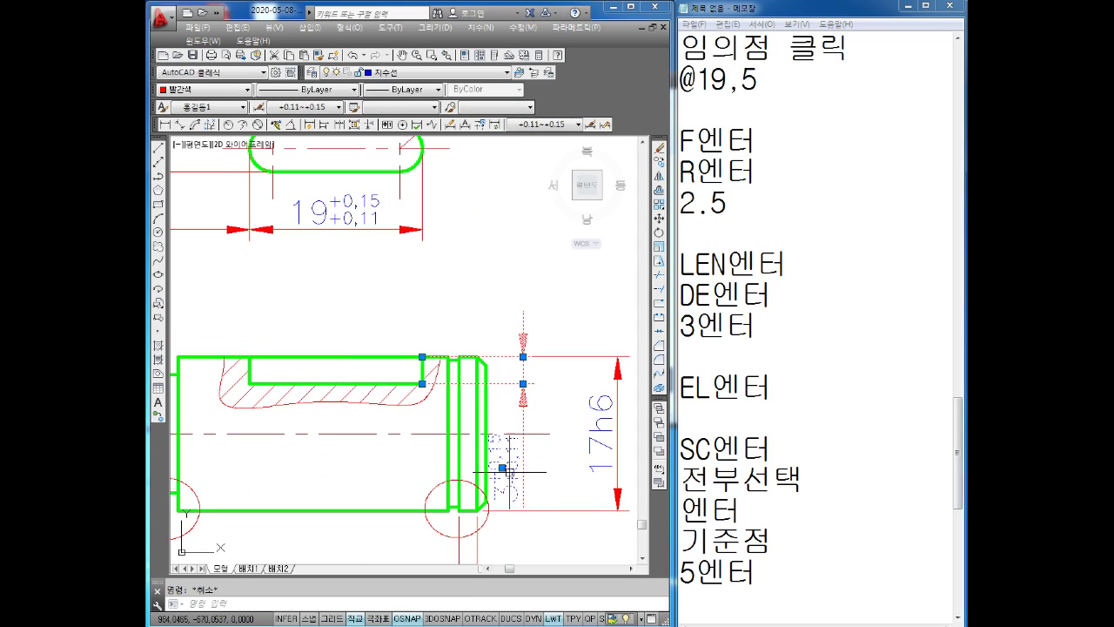
{"action": "left_click", "coordinate": [502, 467]}
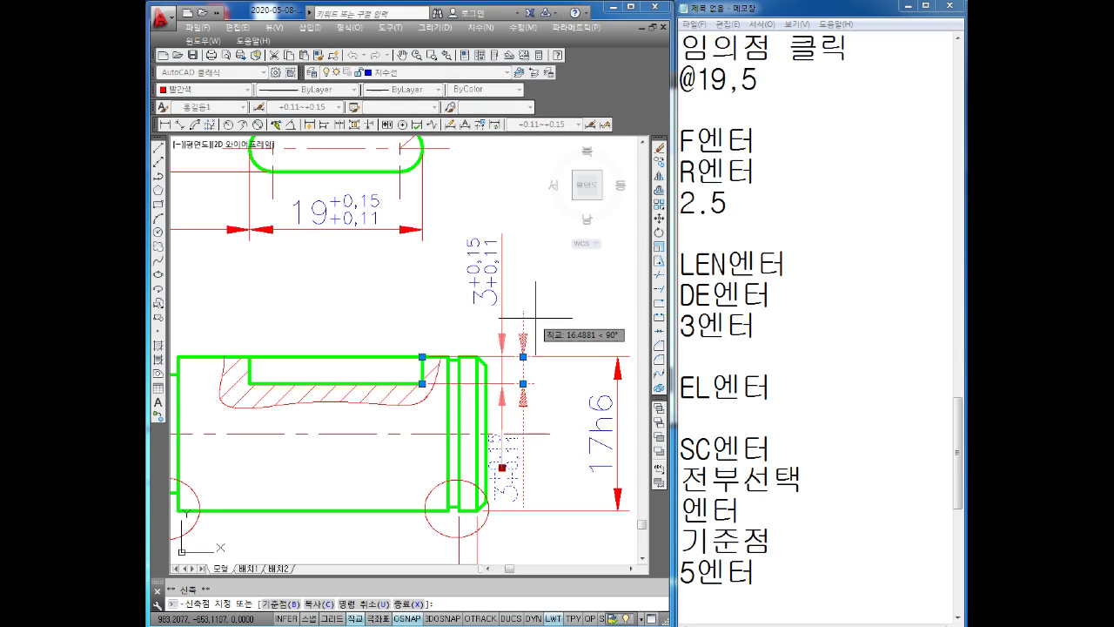
{"action": "left_click", "coordinate": [533, 315]}
{"action": "key", "text": "Escape"}
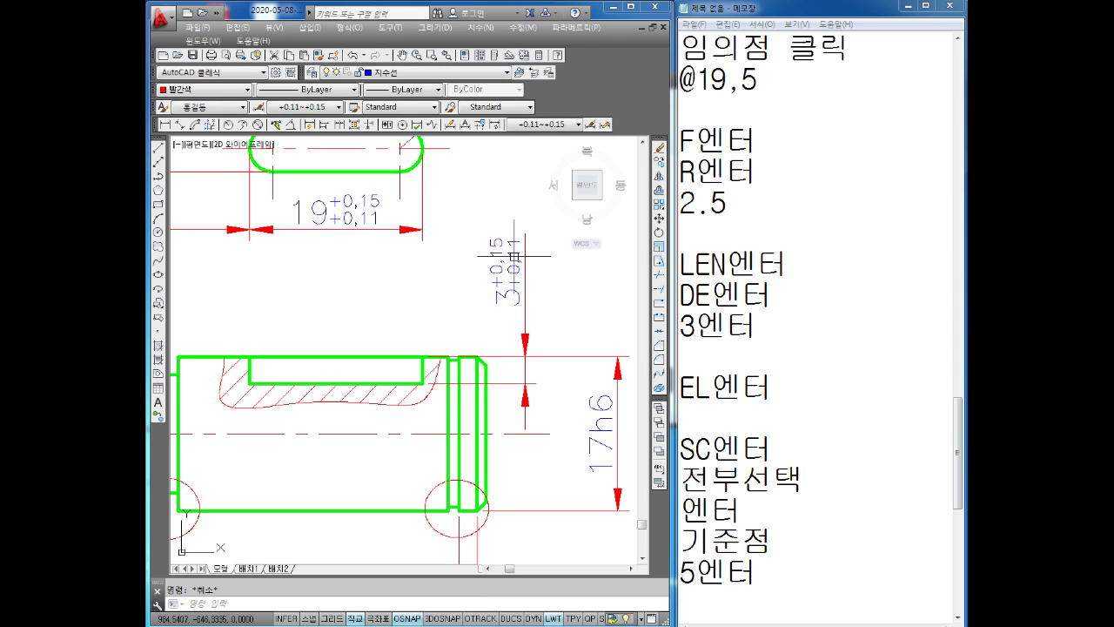
Step: Switch the 3 depth dimension to the 0~+0.1 style, then zoom out to the whole shaft
{"action": "left_click", "coordinate": [513, 257]}
{"action": "left_click", "coordinate": [544, 125]}
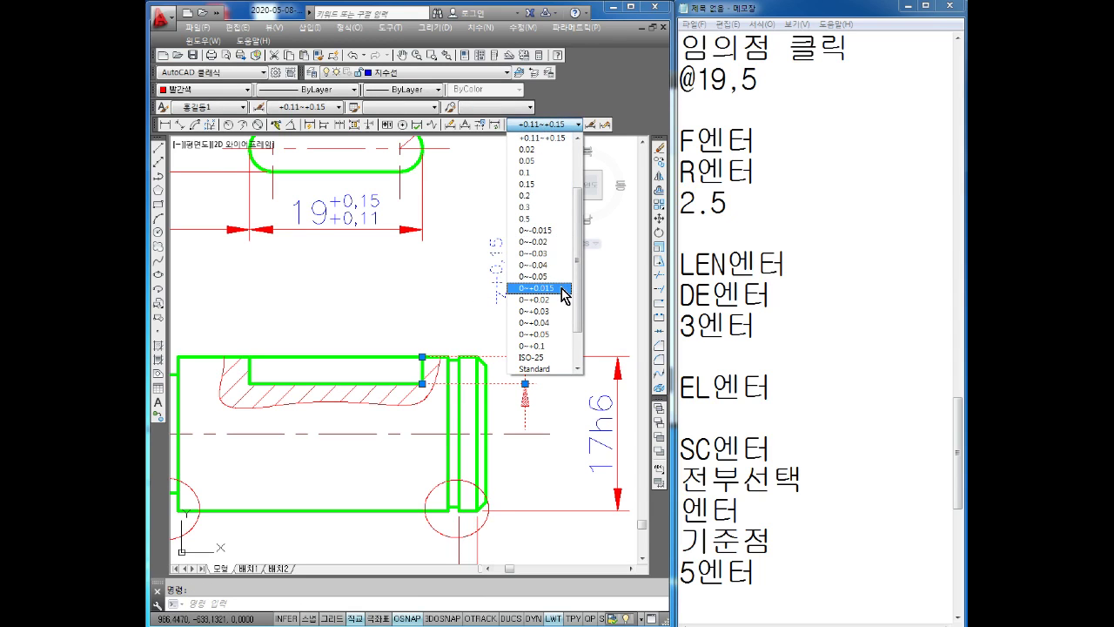
{"action": "scroll", "coordinate": [564, 294], "scroll_direction": "up", "scroll_amount": 1}
{"action": "scroll", "coordinate": [561, 288], "scroll_direction": "up", "scroll_amount": 1}
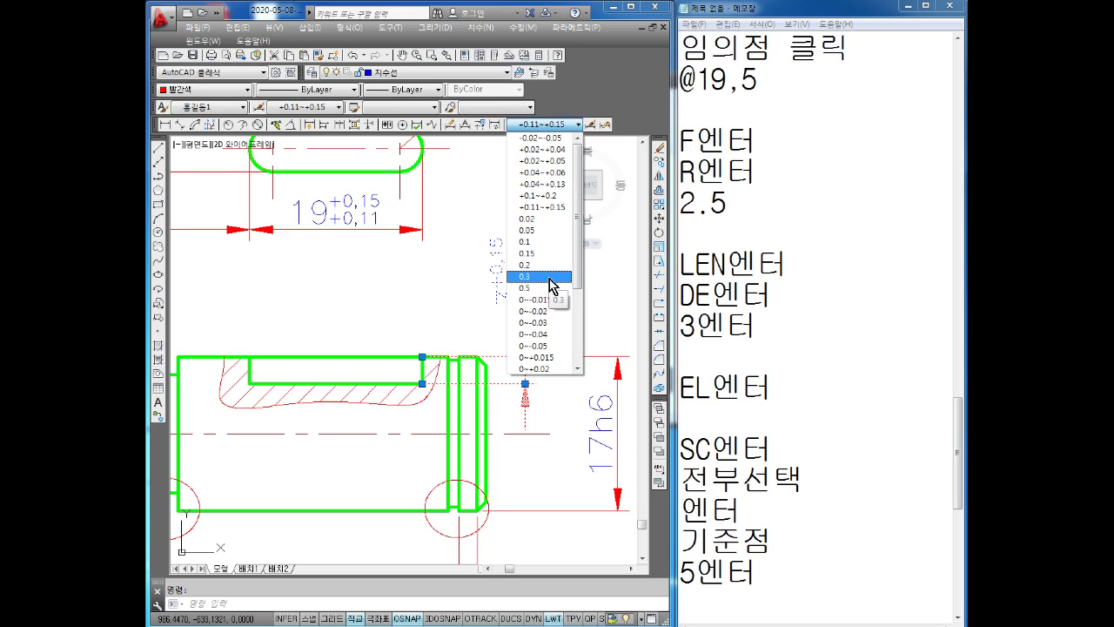
{"action": "scroll", "coordinate": [552, 309], "scroll_direction": "down", "scroll_amount": 1}
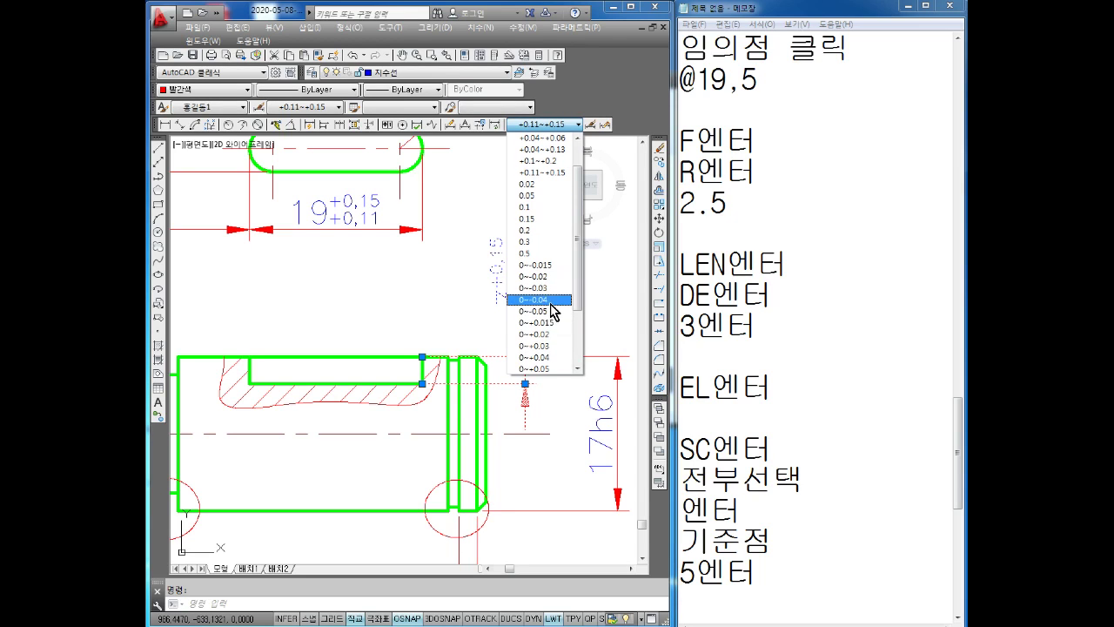
{"action": "scroll", "coordinate": [553, 312], "scroll_direction": "down", "scroll_amount": 1}
{"action": "scroll", "coordinate": [551, 316], "scroll_direction": "down", "scroll_amount": 2}
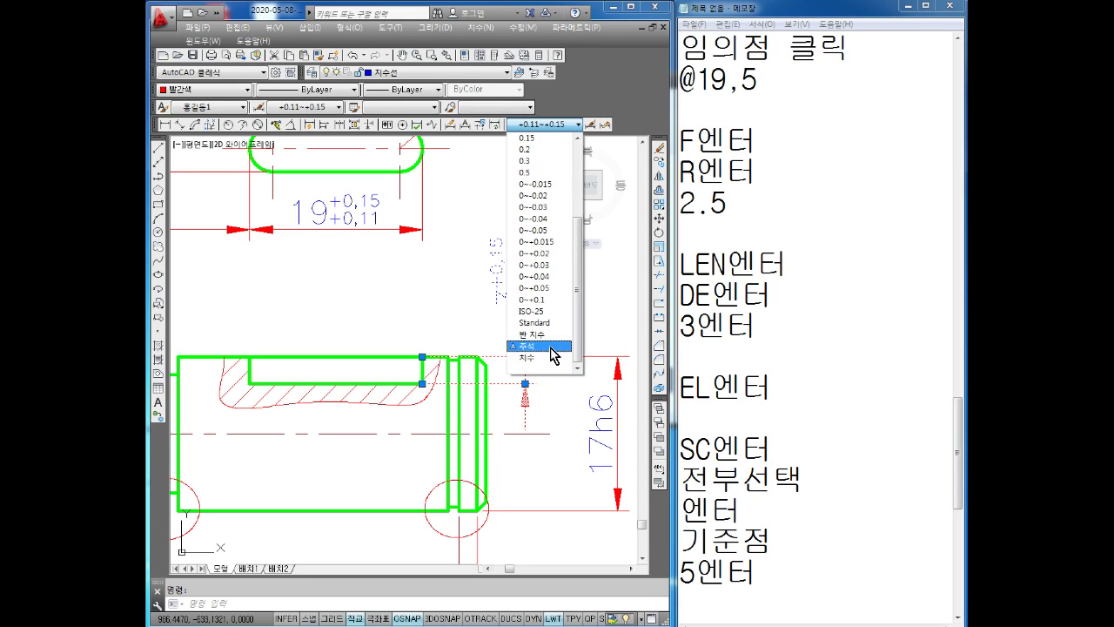
{"action": "left_click", "coordinate": [531, 300]}
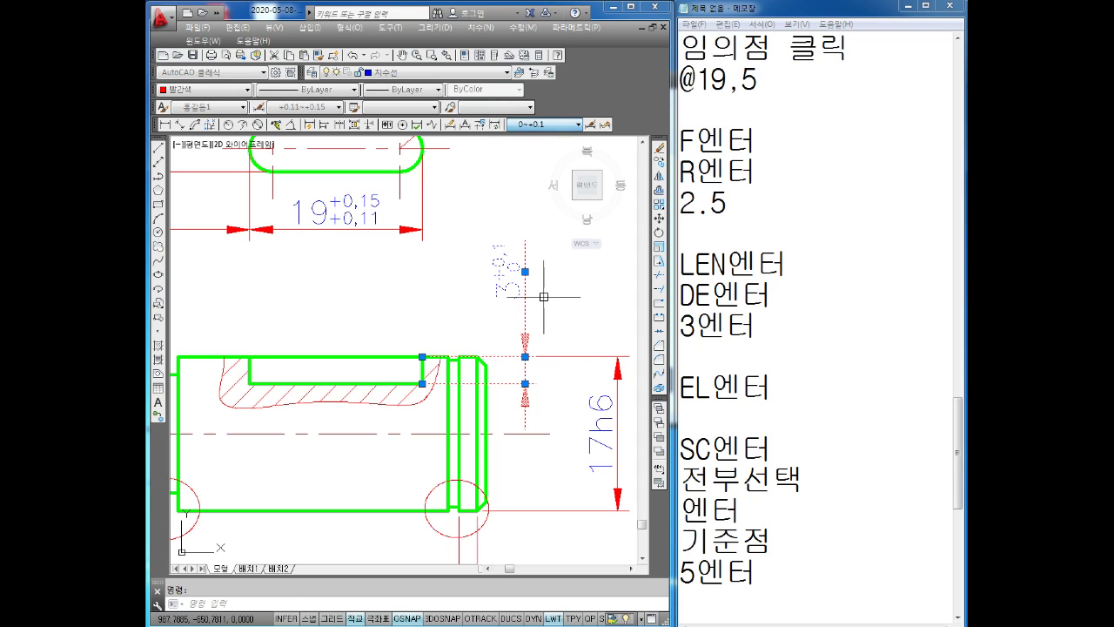
{"action": "left_click", "coordinate": [580, 318]}
{"action": "key", "text": "Escape"}
{"action": "scroll", "coordinate": [449, 192], "scroll_direction": "down", "scroll_amount": 2}
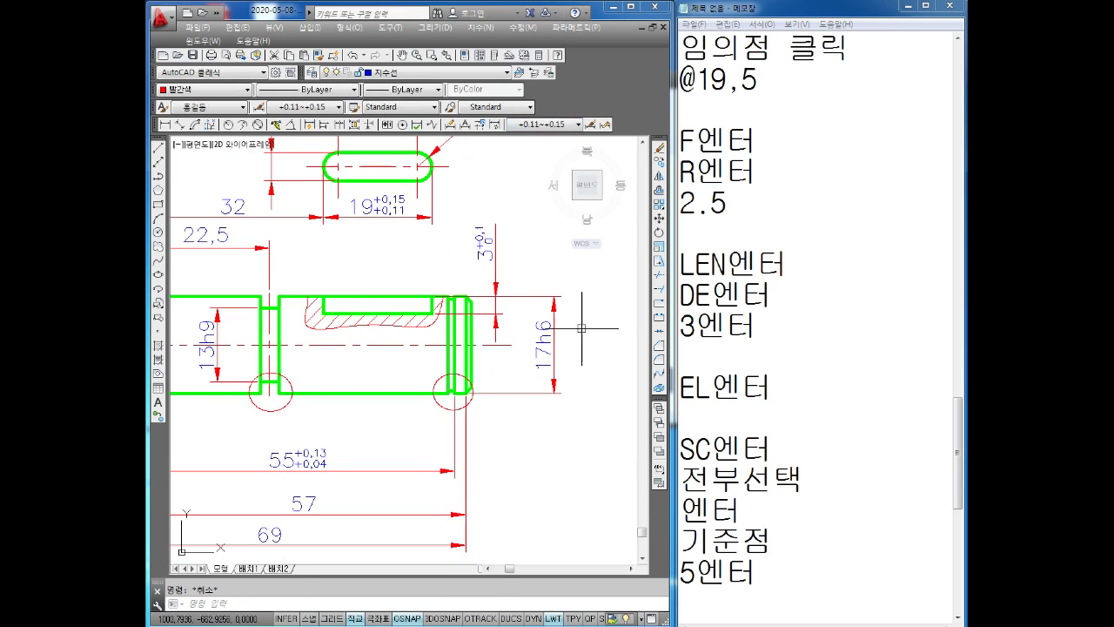